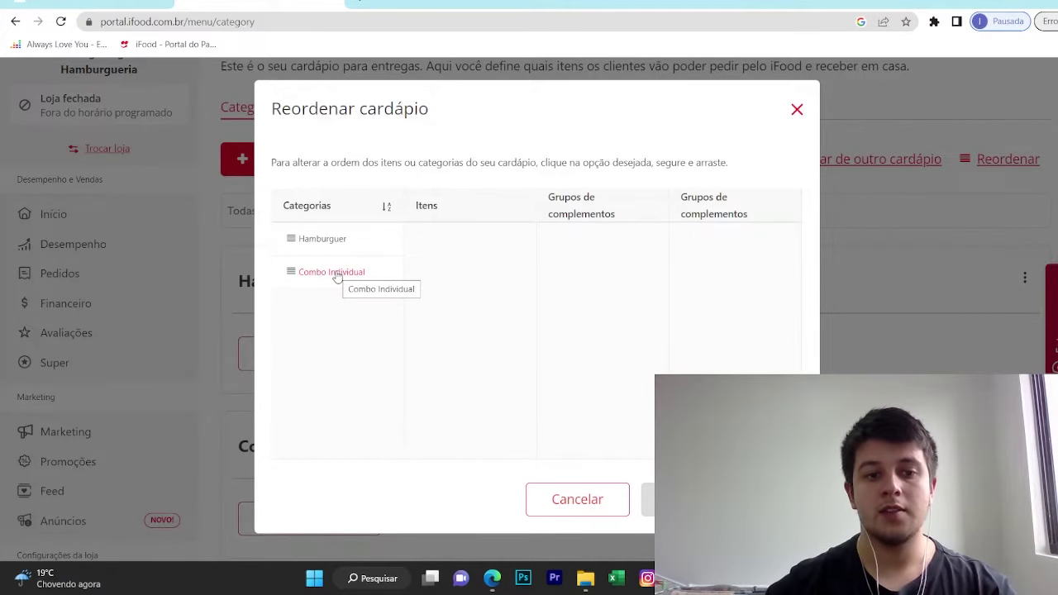
# Reorder the menu so the Combo Individual category comes before Hamburguer, and save the new order
pyautogui.moveTo(336, 276); pyautogui.dragTo(350, 222)
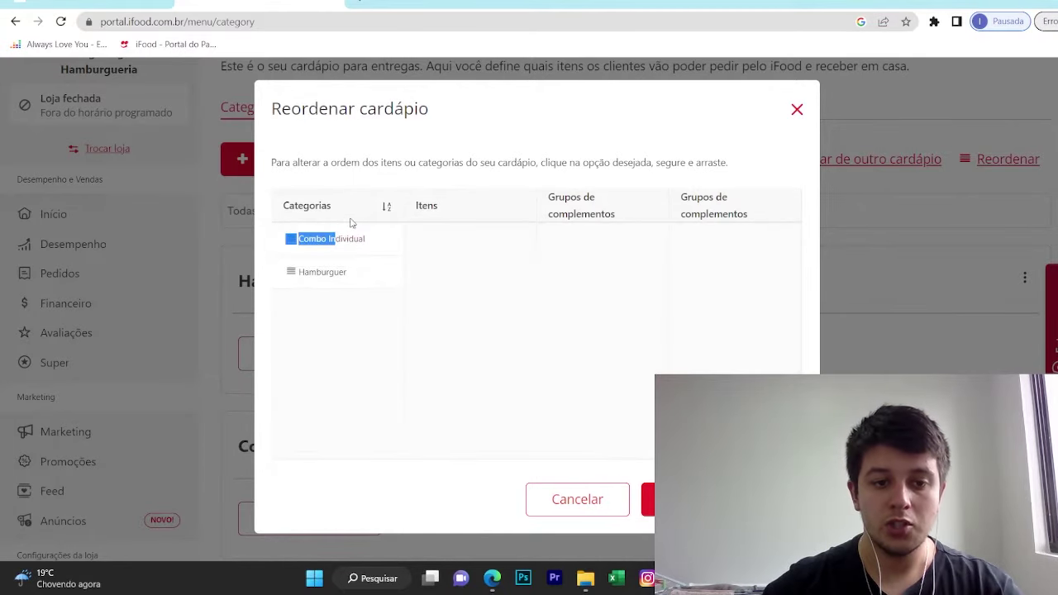
pyautogui.click(420, 321)
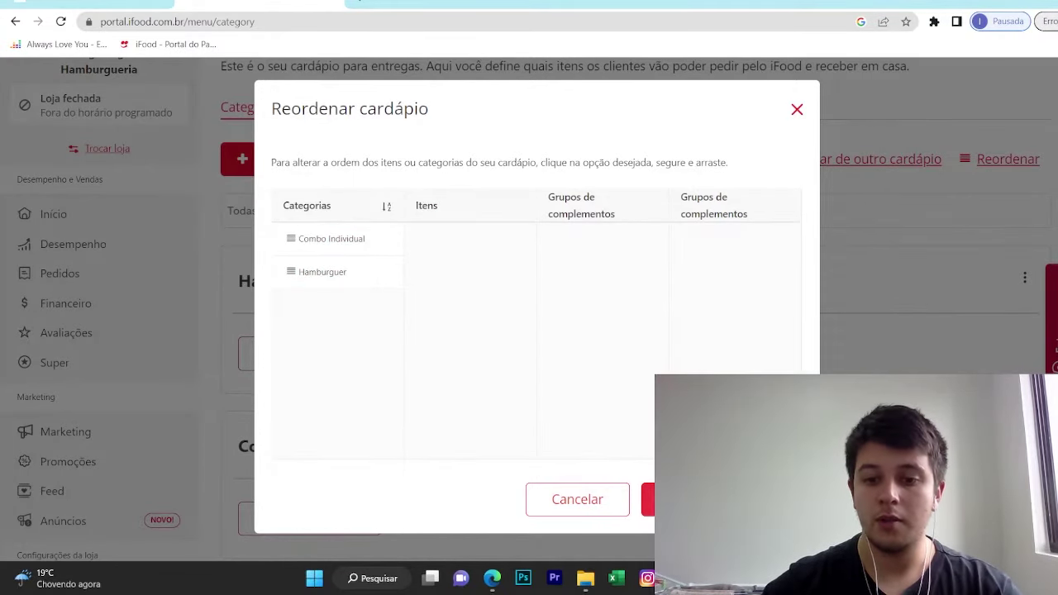
pyautogui.click(648, 499)
pyautogui.click(570, 236)
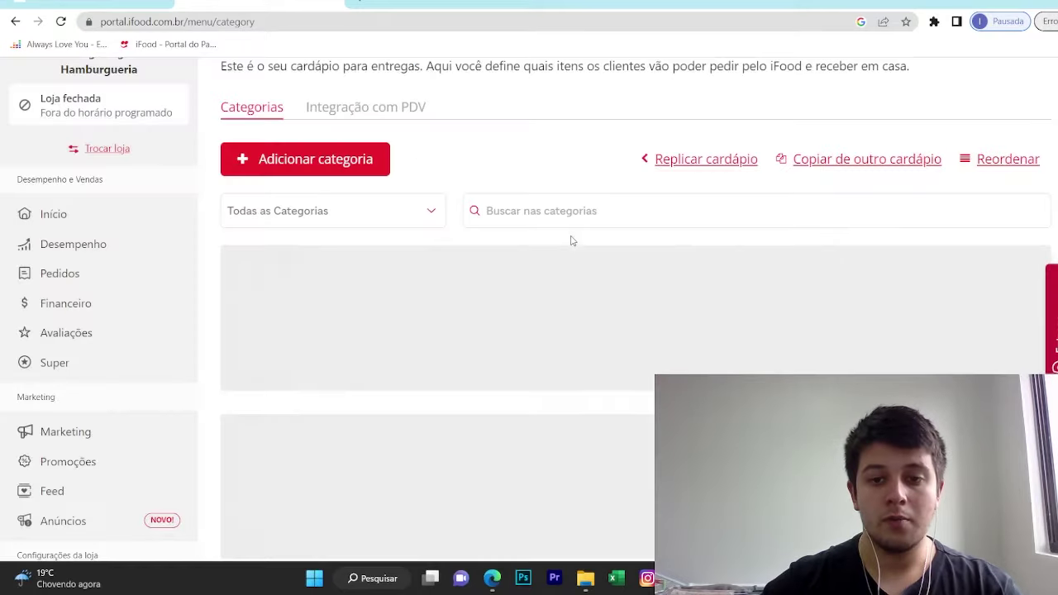
# Start a new item of type Preparado in the Hamburguer category
pyautogui.scroll(-1, 571, 302)
pyautogui.scroll(1, 649, 321)
pyautogui.scroll(-1, 508, 357)
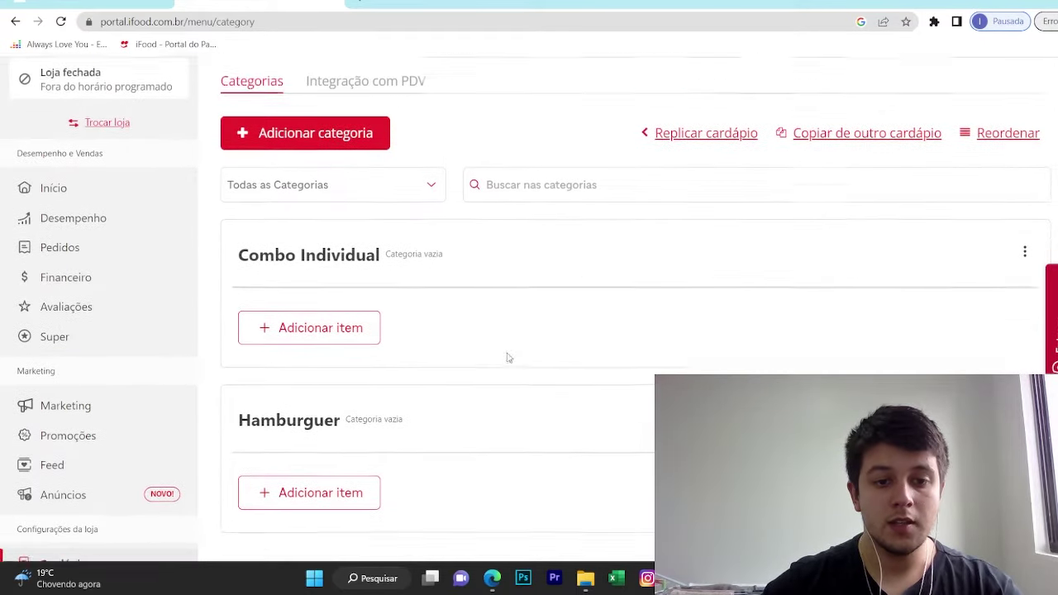
pyautogui.scroll(-2, 615, 334)
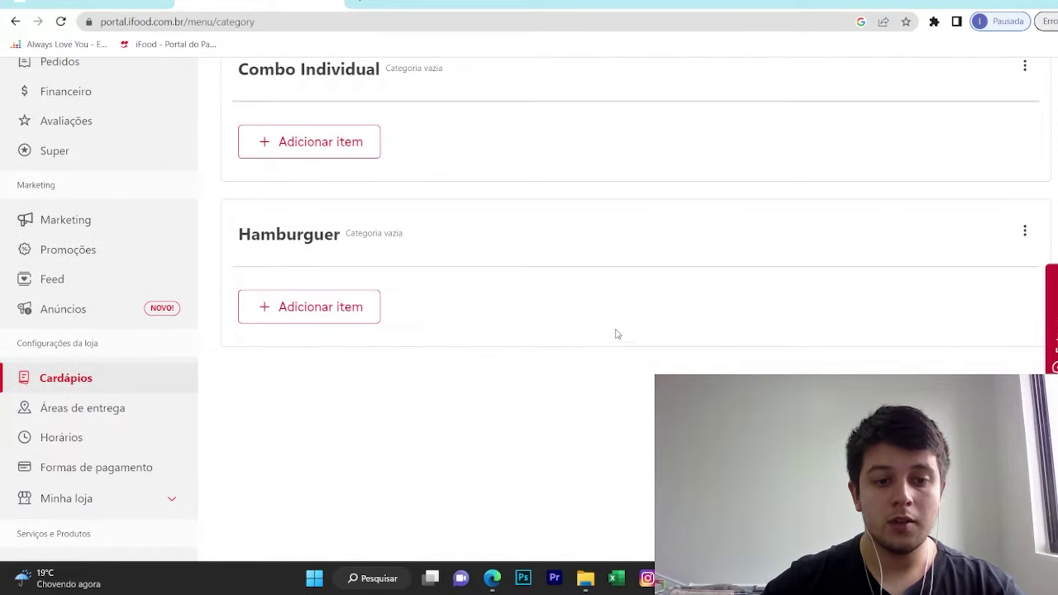
pyautogui.click(314, 308)
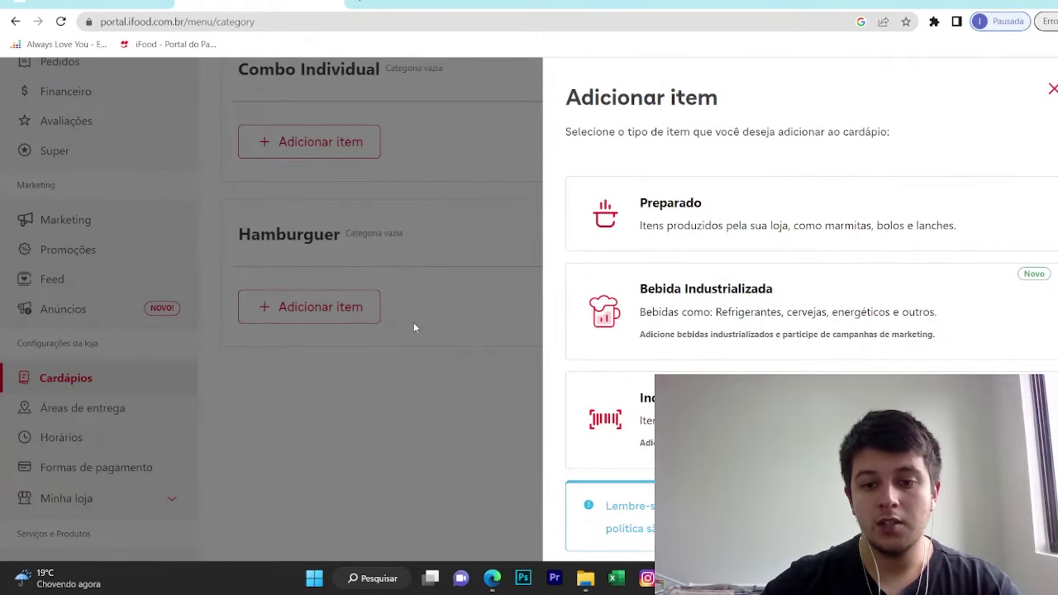
pyautogui.click(697, 217)
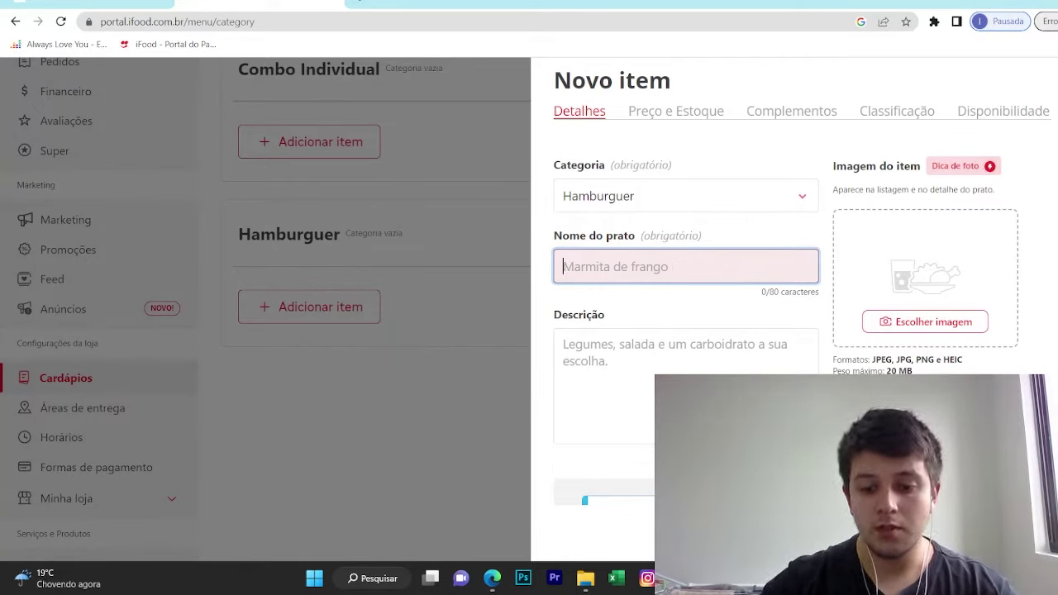
# View the burger photo 06_Pao-com-Carne-2016.jpg from the Vídeos folder window, and return to the new item form in the browser
pyautogui.click(585, 578)
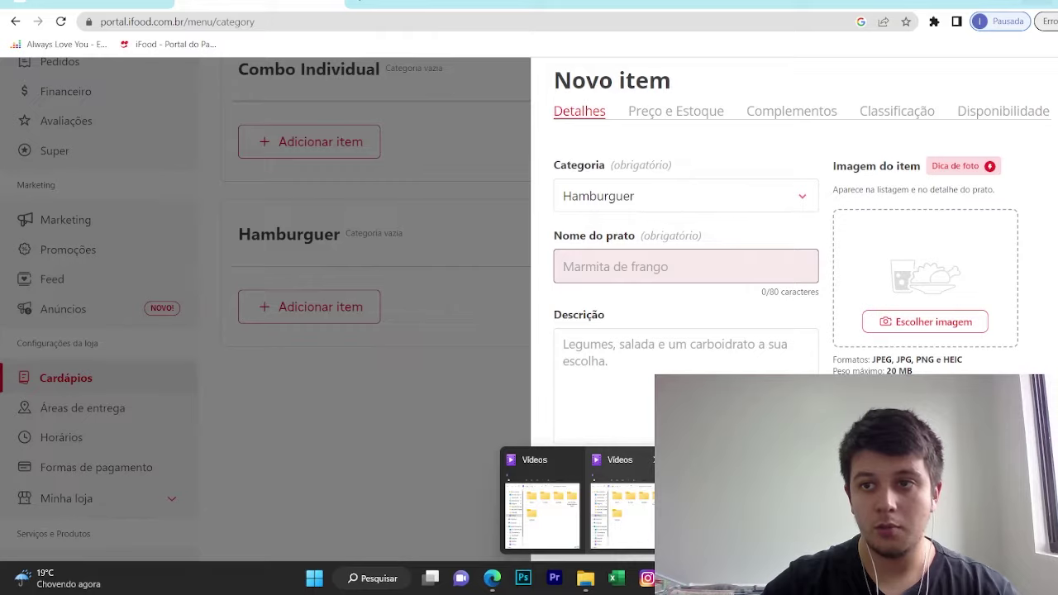
pyautogui.click(542, 504)
pyautogui.doubleClick(177, 137)
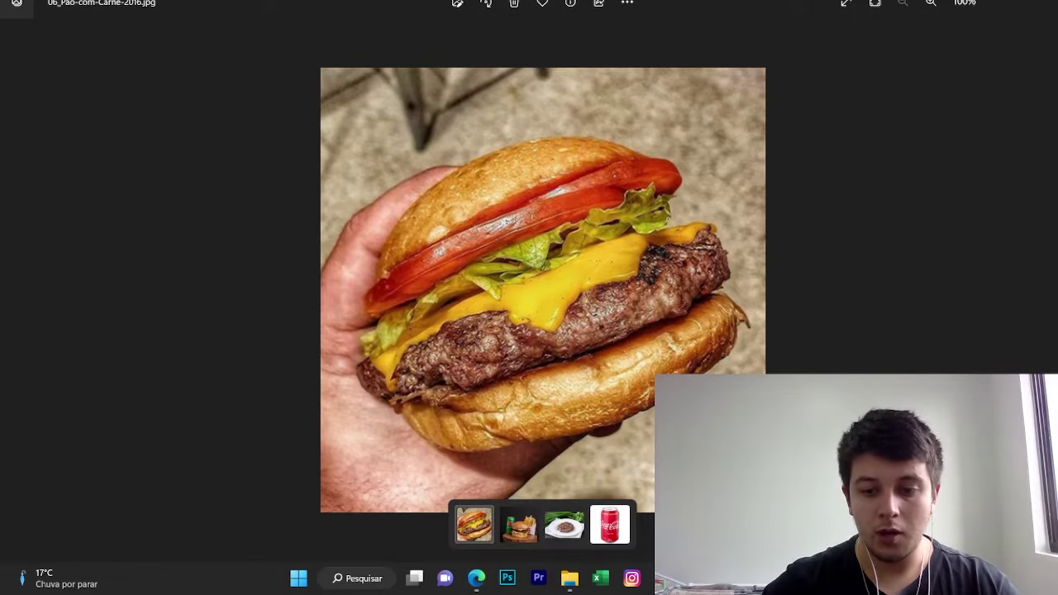
pyautogui.click(476, 578)
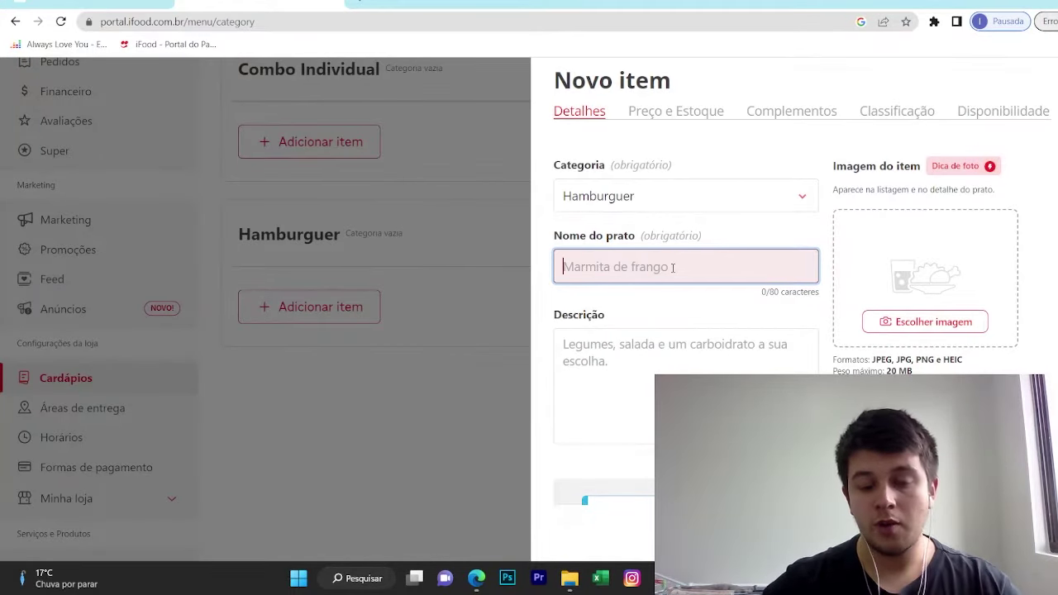
# Name the dish "Hamburguer Salada" without taking any of the suggested names
pyautogui.press('capslock')
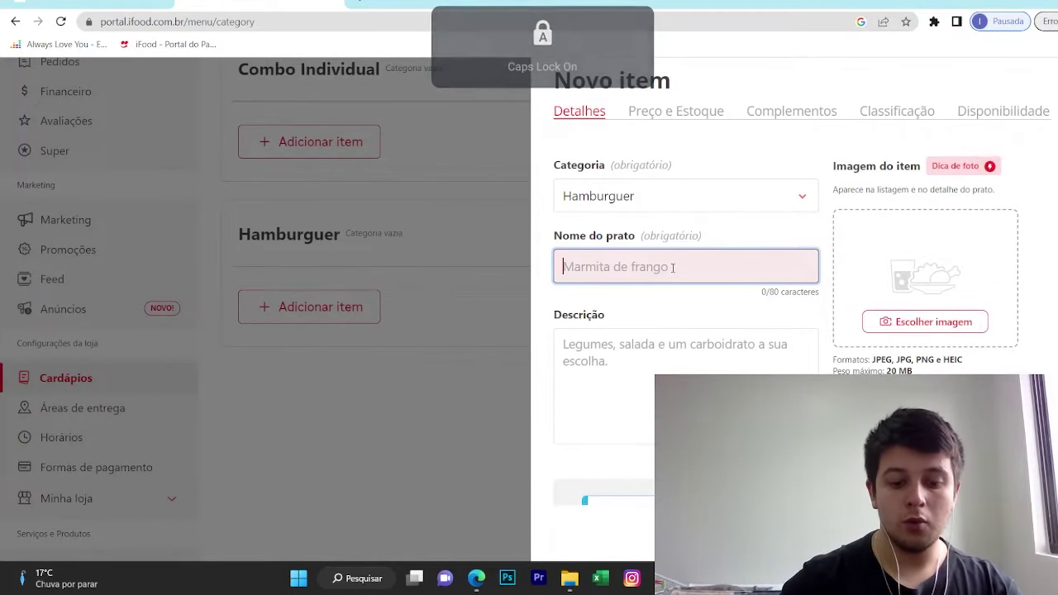
pyautogui.write('H')
pyautogui.press('capslock')
pyautogui.write('am')
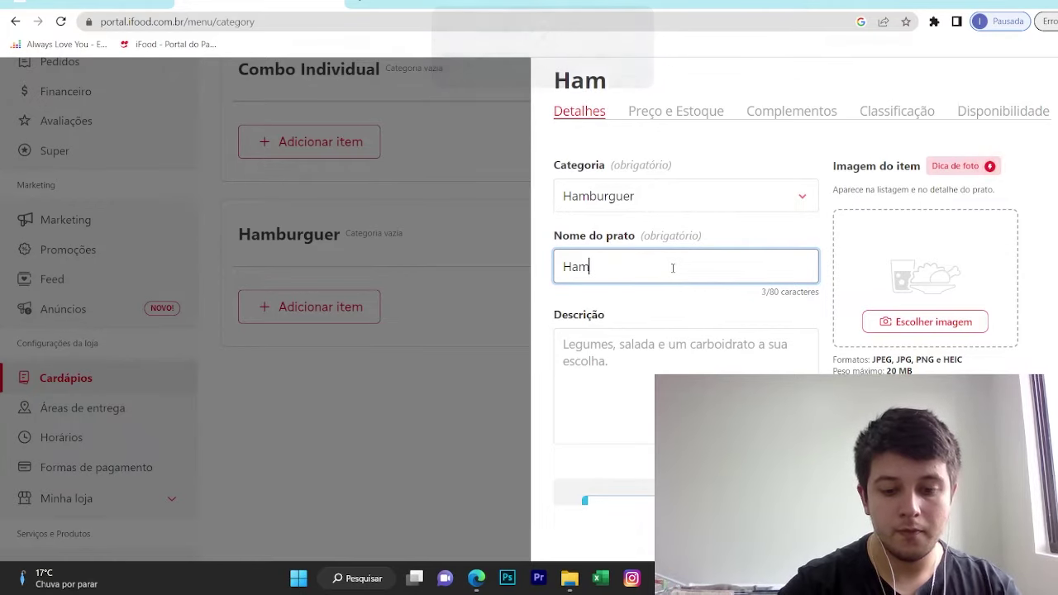
pyautogui.write('burguer')
pyautogui.press('capslock')
pyautogui.write('S')
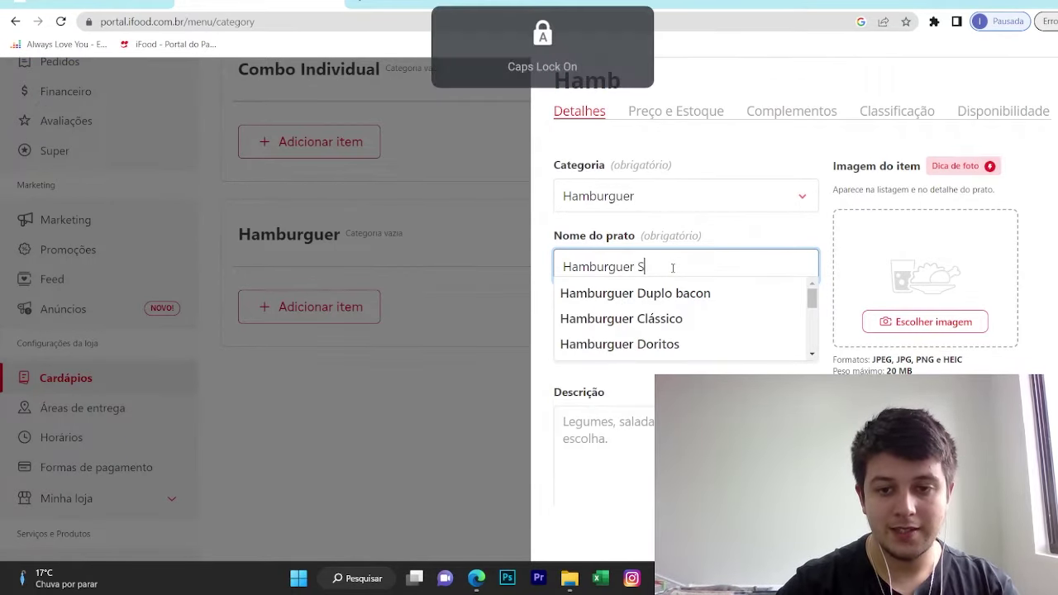
pyautogui.press('capslock')
pyautogui.write('alada')
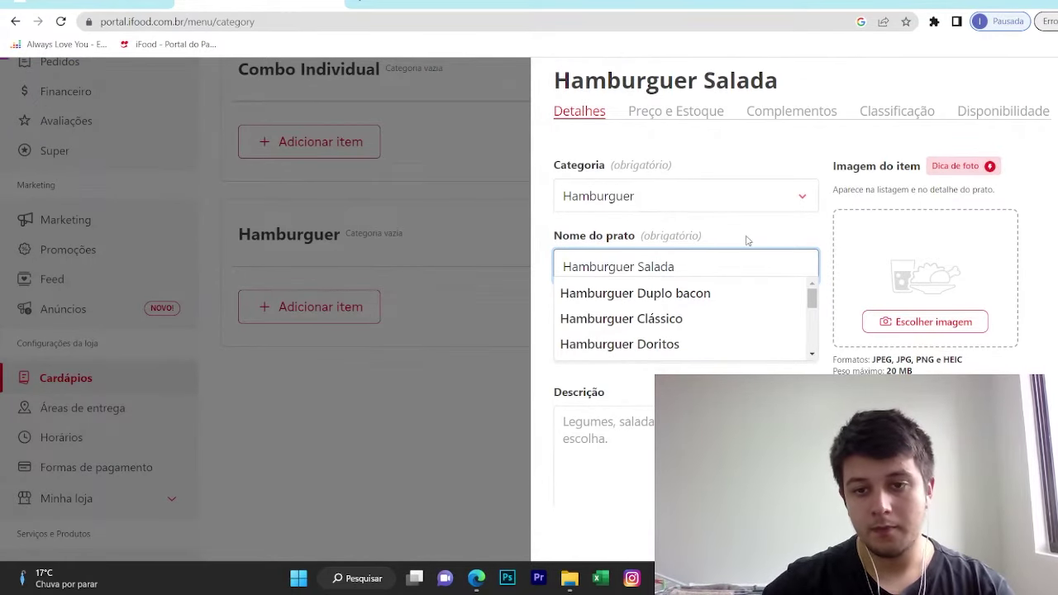
pyautogui.click(746, 241)
pyautogui.moveTo(636, 268); pyautogui.dragTo(558, 266)
pyautogui.click(736, 233)
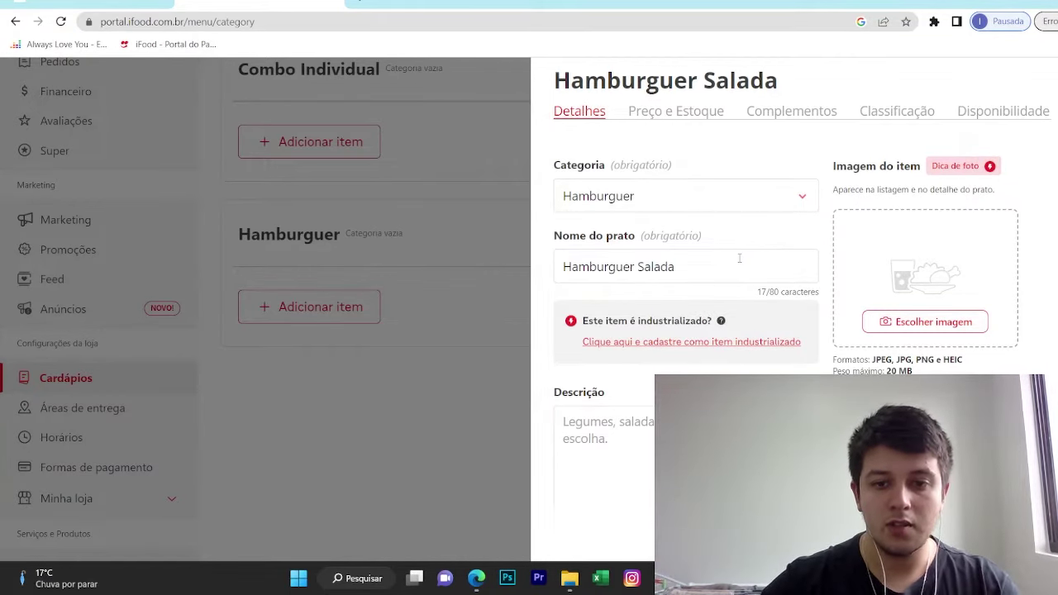
# Upload the hand-held burger photo as the item's image, keeping the burger centred in the crop at minimum zoom
pyautogui.click(921, 328)
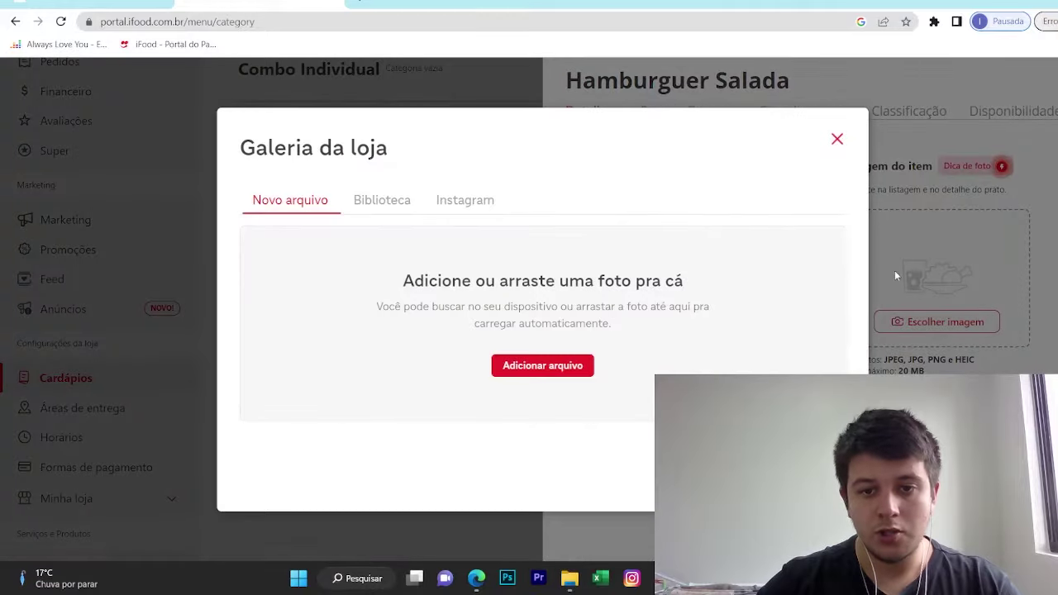
pyautogui.click(542, 366)
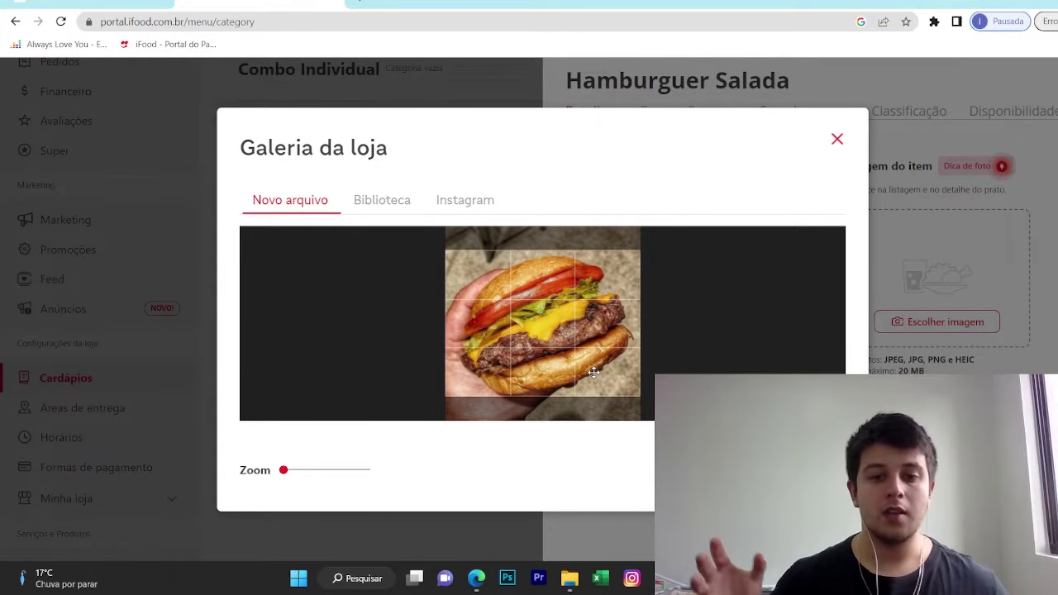
pyautogui.moveTo(593, 373); pyautogui.dragTo(591, 364)
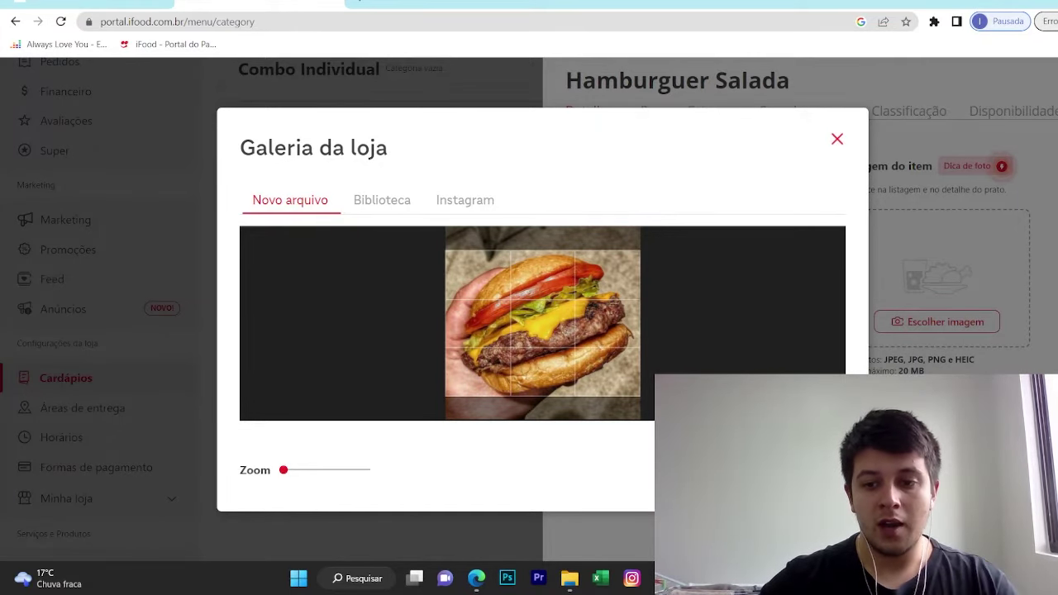
pyautogui.click(789, 469)
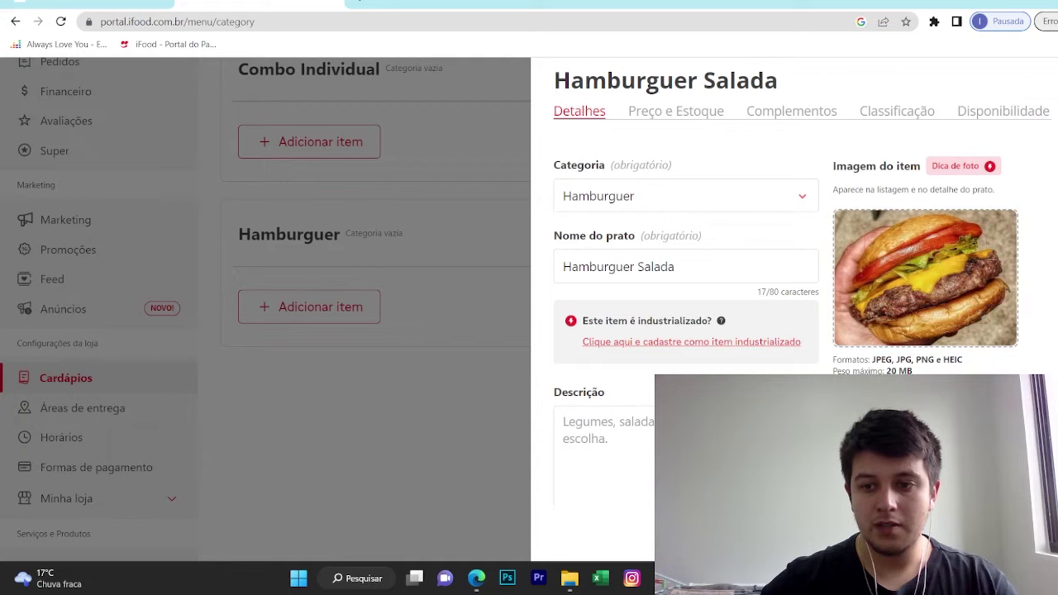
# Begin the item's description with "Pão brioche macio,"
pyautogui.scroll(-1, 689, 355)
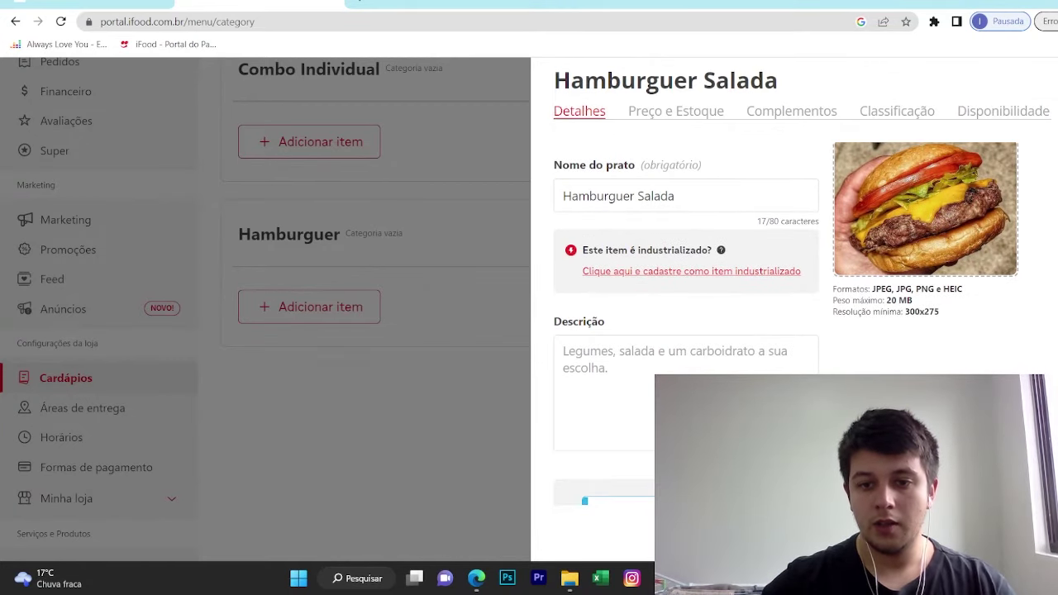
pyautogui.click(689, 355)
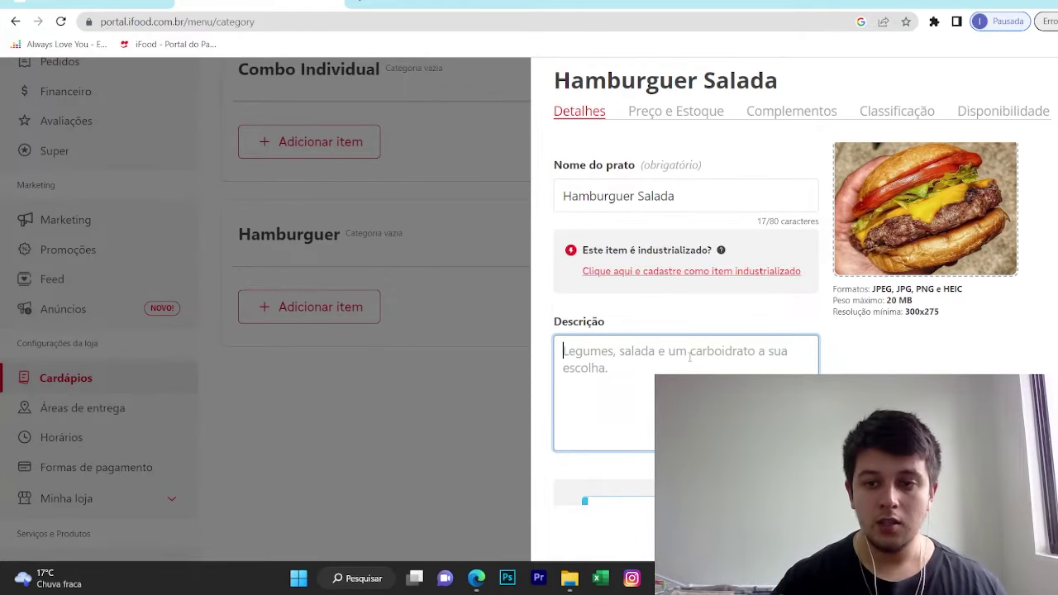
pyautogui.press('capslock')
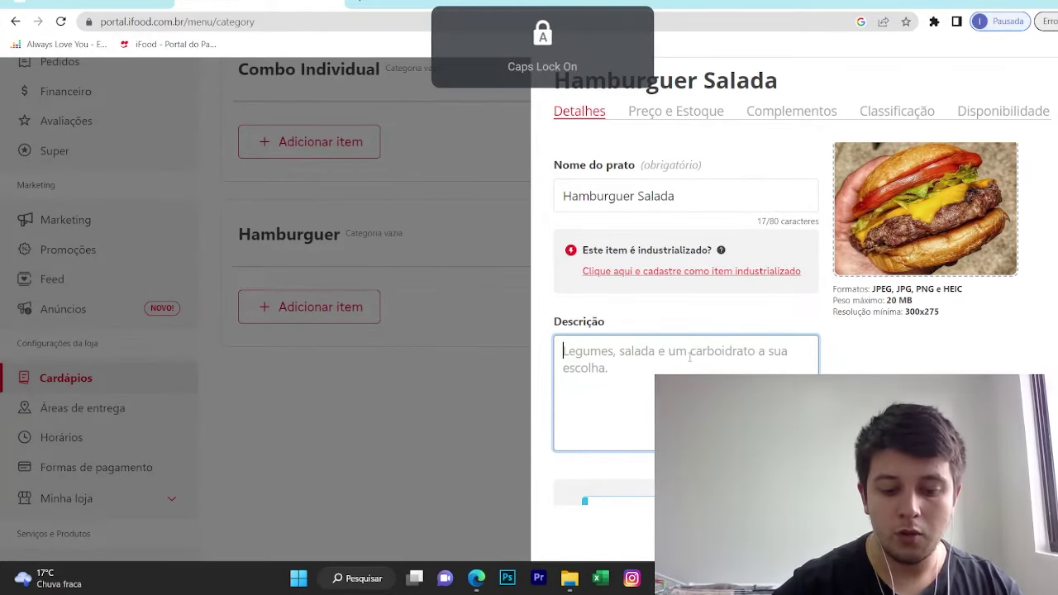
pyautogui.write('P')
pyautogui.press('capslock')
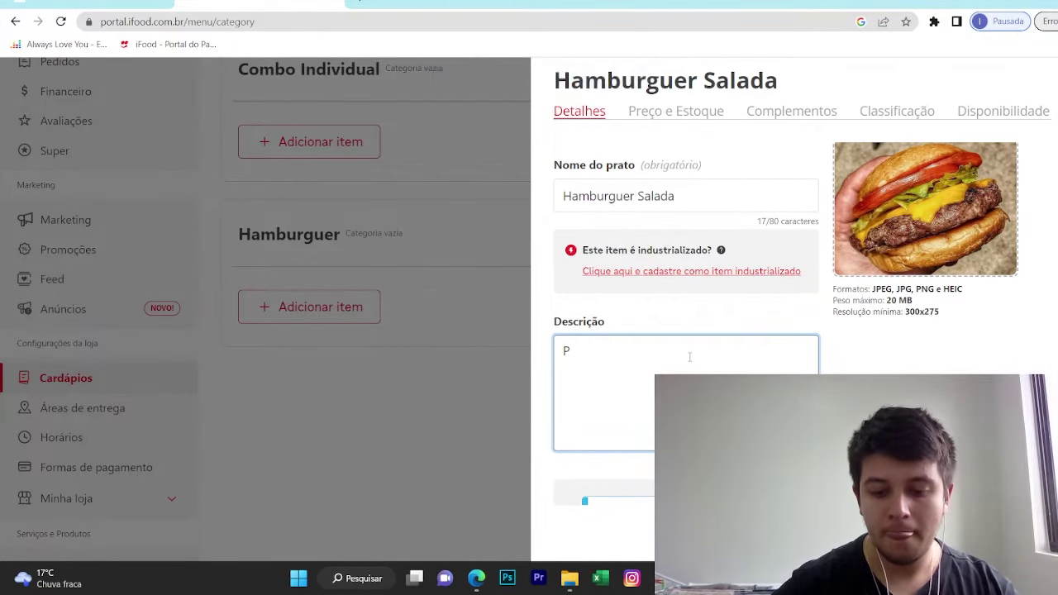
pyautogui.write('ão')
pyautogui.press('capslock')
pyautogui.write('B')
pyautogui.press('capslock')
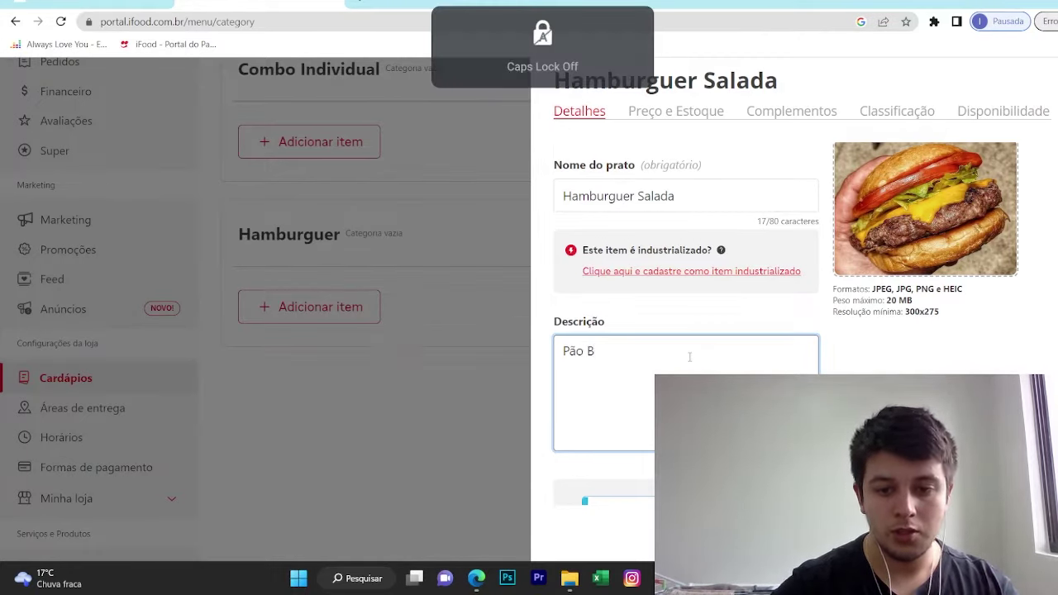
pyautogui.press('BackSpace')
pyautogui.write('bri')
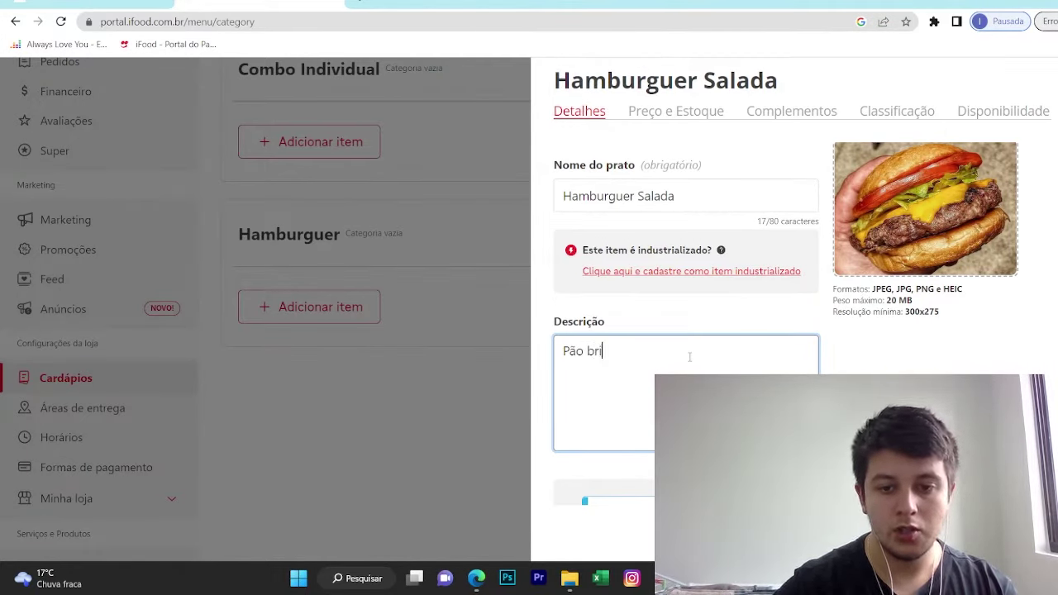
pyautogui.write('oche')
pyautogui.press('capslock')
pyautogui.press('capslock')
pyautogui.write('m')
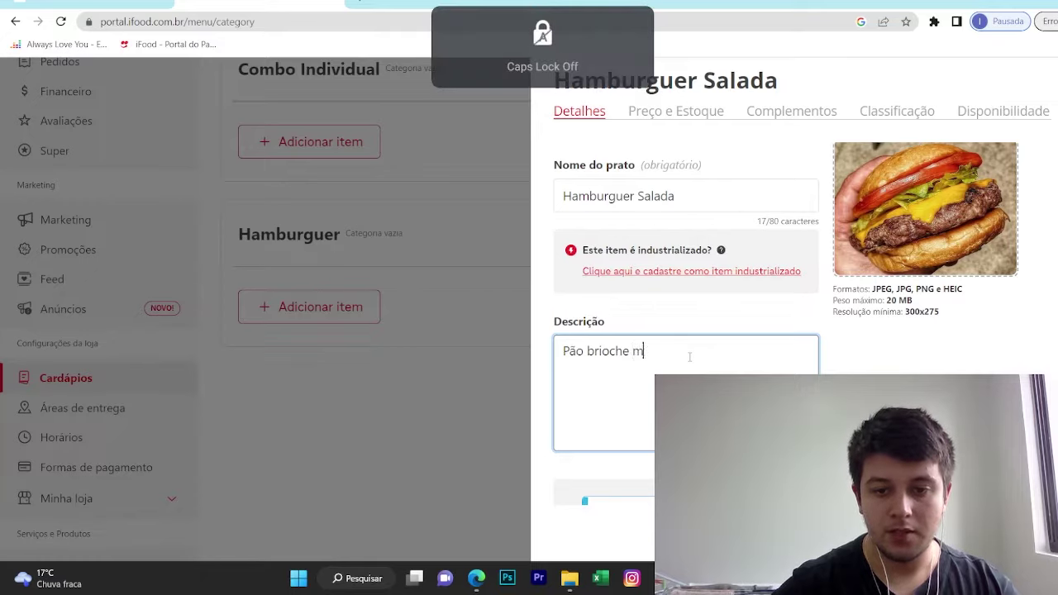
pyautogui.write('acio,')
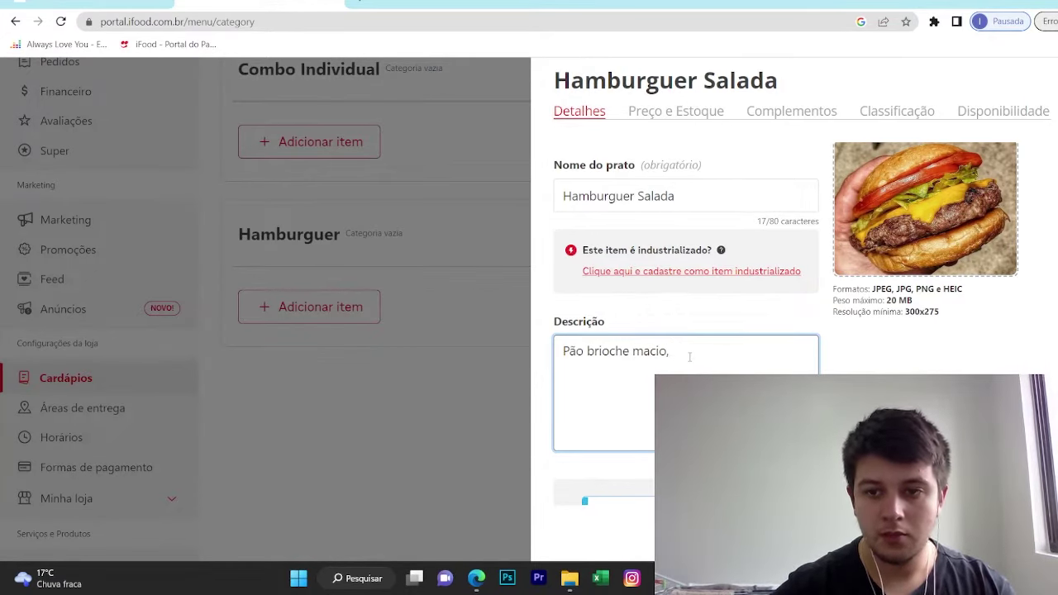
# Continue the item's description with the word "Hamburguer"
pyautogui.press('capslock')
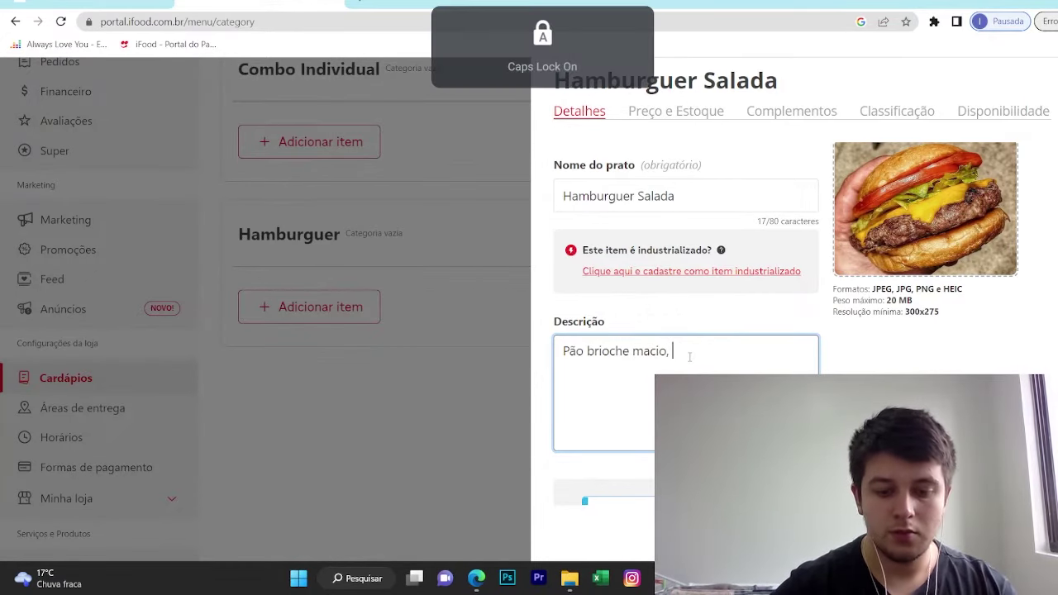
pyautogui.write('H')
pyautogui.press('capslock')
pyautogui.write('ambur')
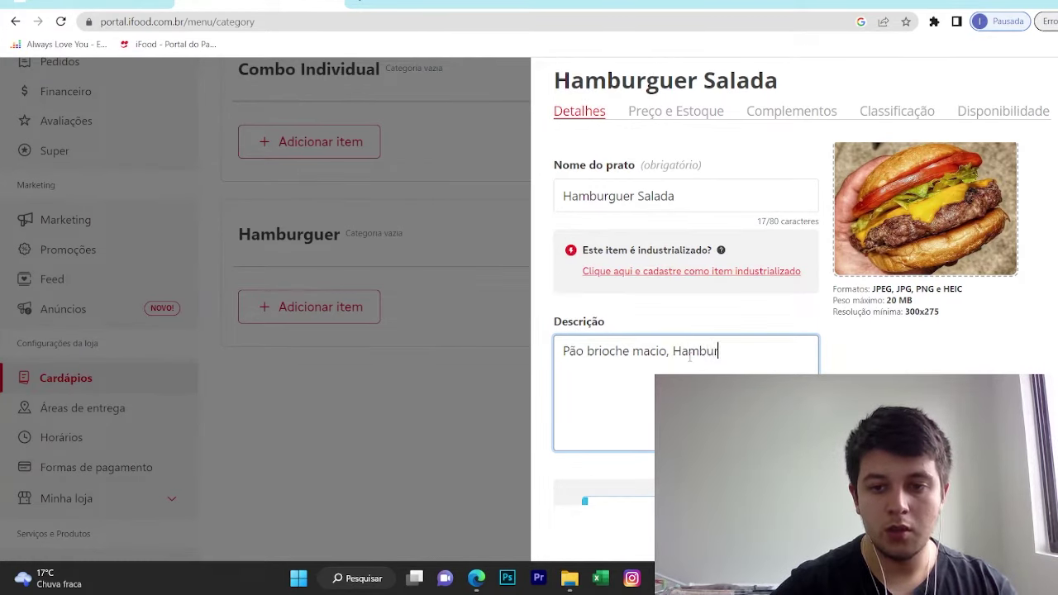
pyautogui.write('guer')
pyautogui.press('capslock')
pyautogui.write('G')
pyautogui.press('capslock')
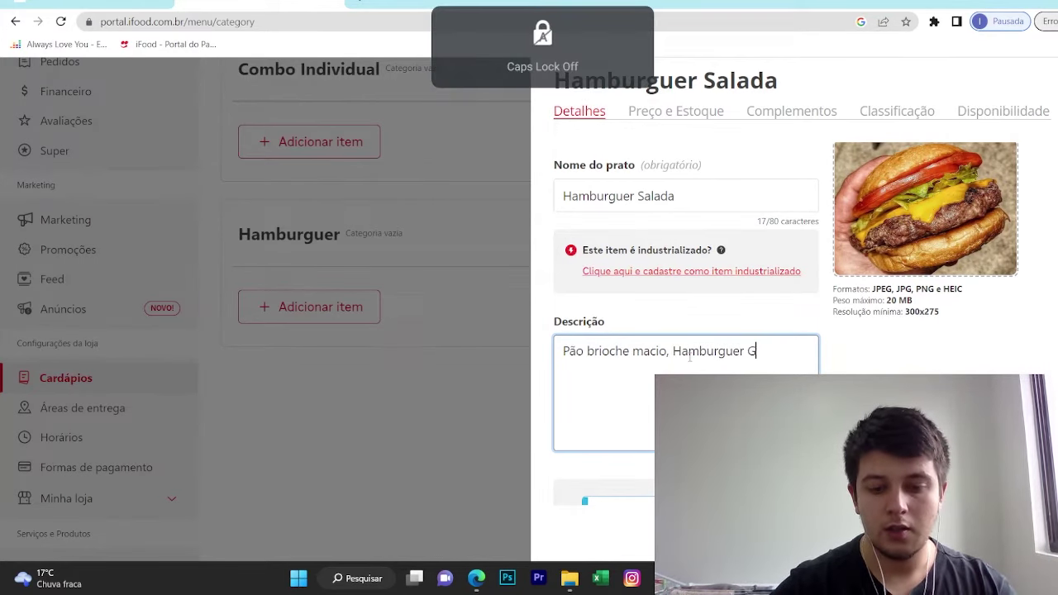
pyautogui.write('relhado')
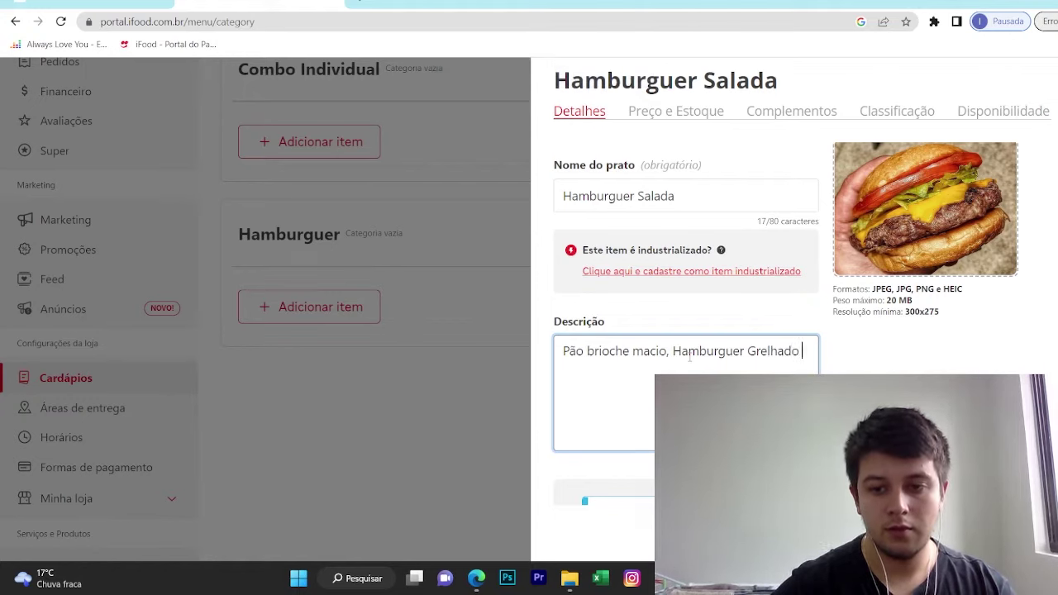
pyautogui.press('BackSpace')
pyautogui.press('BackSpace')
pyautogui.press('BackSpace')
pyautogui.press('BackSpace')
pyautogui.press('BackSpace')
pyautogui.press('BackSpace')
pyautogui.press('BackSpace')
pyautogui.press('BackSpace')
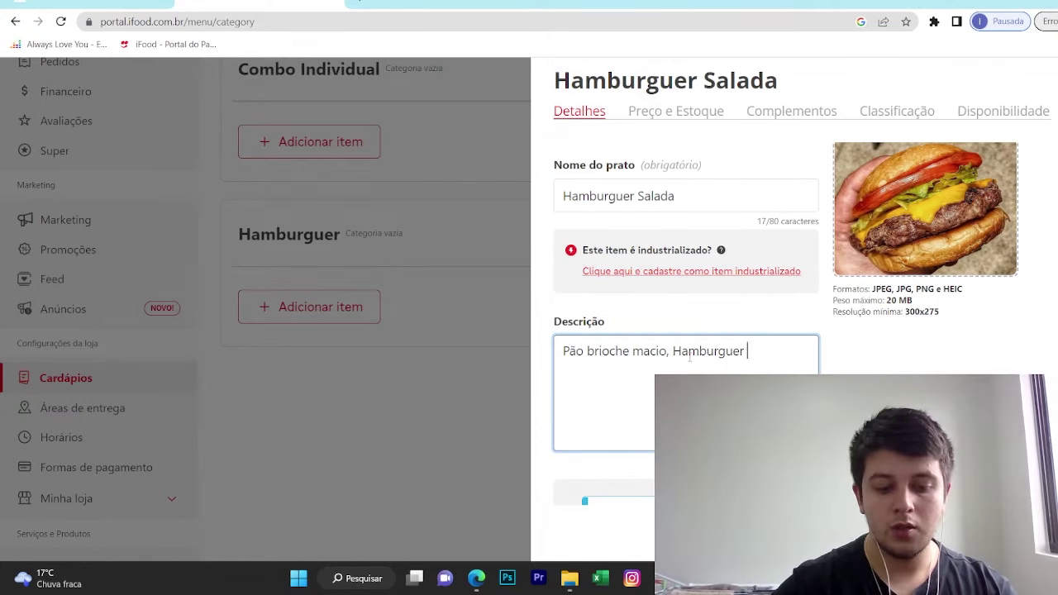
# Continue the item's description with "150g Carne Angus" after the word "Hamburguer"
pyautogui.write('15')
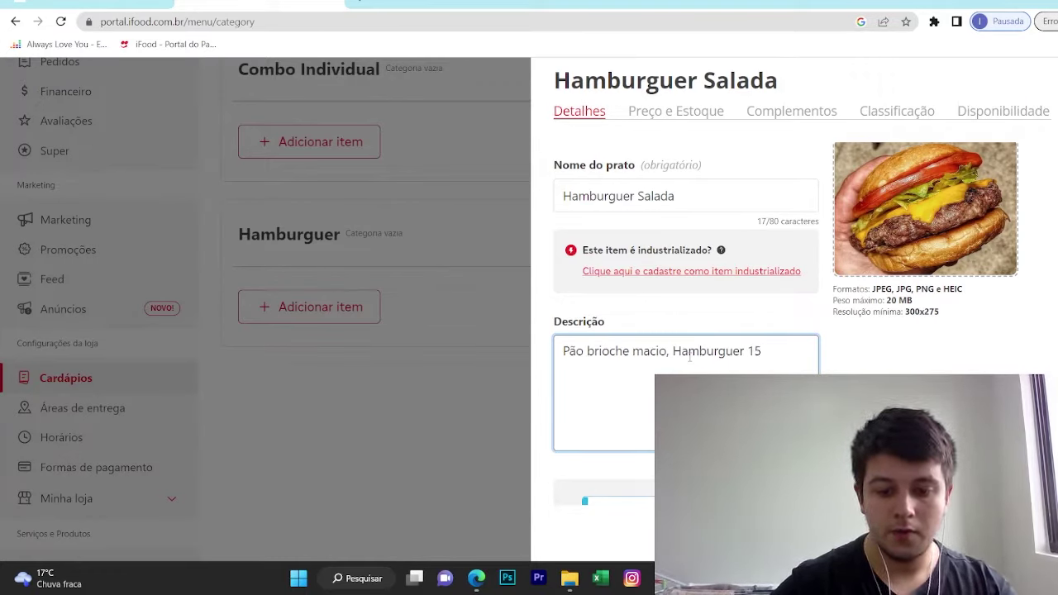
pyautogui.write('0g')
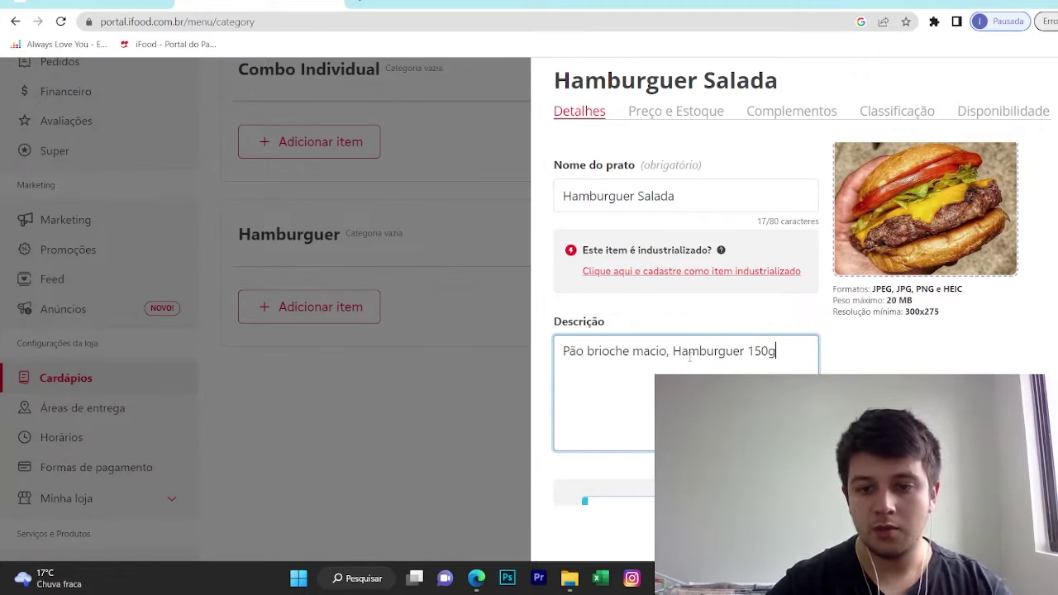
pyautogui.press('capslock')
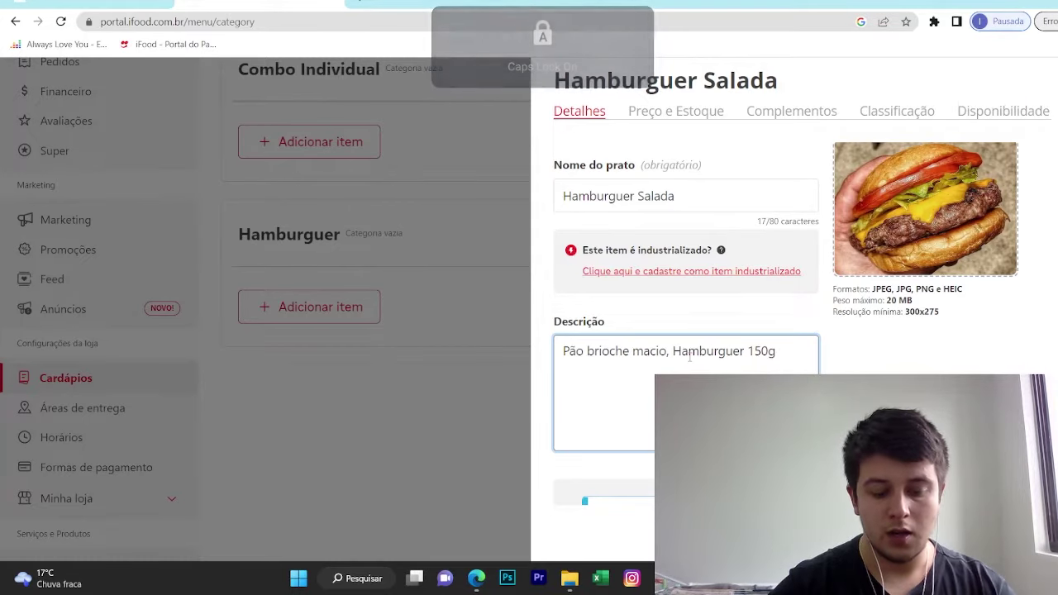
pyautogui.write('C')
pyautogui.press('capslock')
pyautogui.write('arne Angus ')
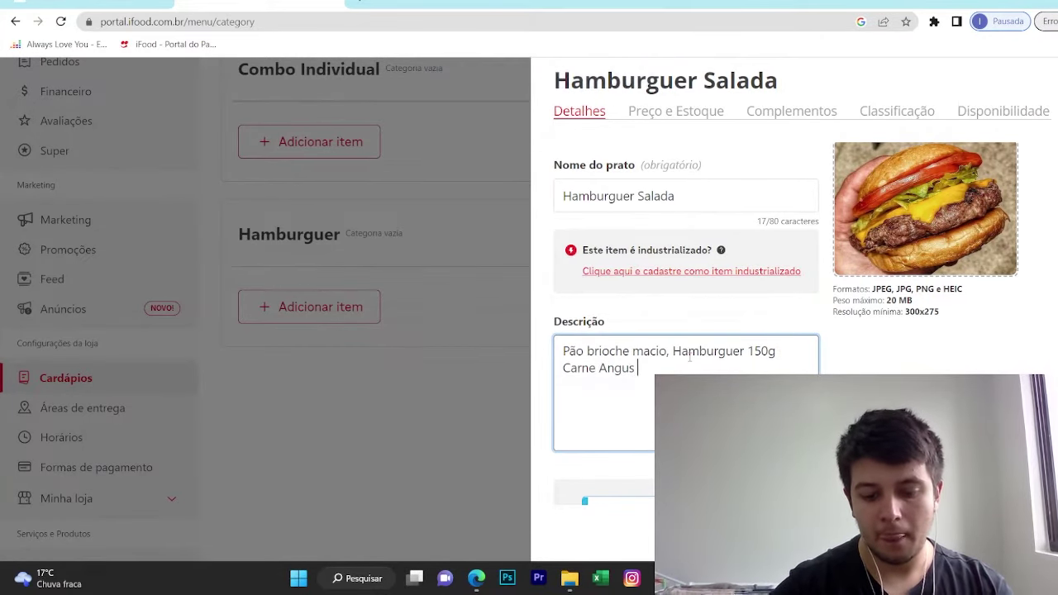
# Add ", 2 Queijo Cheddar derretido" to the item's description
pyautogui.write(',')
pyautogui.press('capslock')
pyautogui.write('Q')
pyautogui.press('capslock')
pyautogui.write('ueijo')
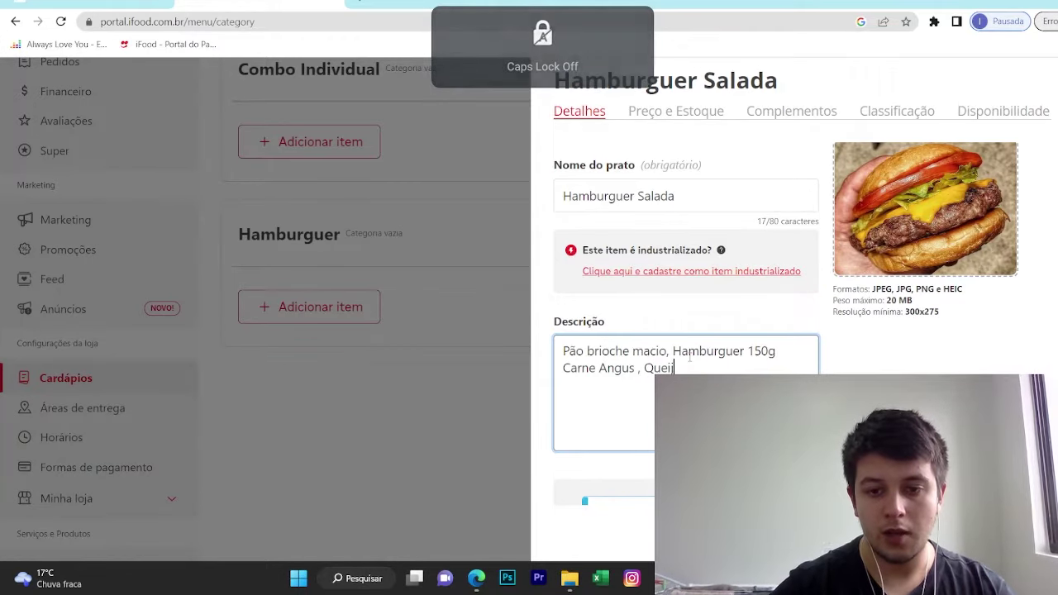
pyautogui.press('capslock')
pyautogui.write('C')
pyautogui.press('capslock')
pyautogui.write('hed')
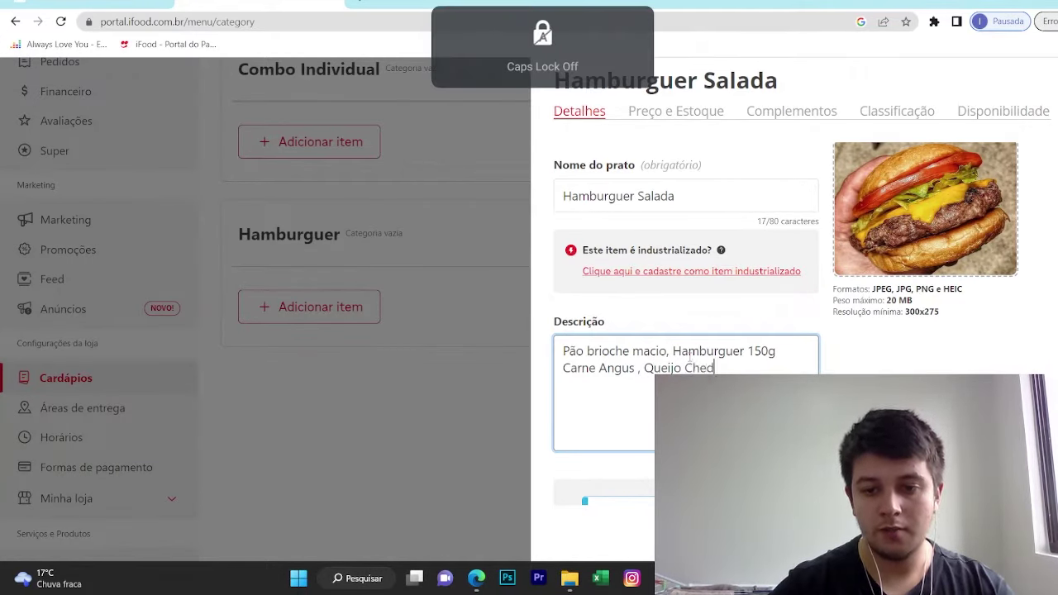
pyautogui.write('dar derr')
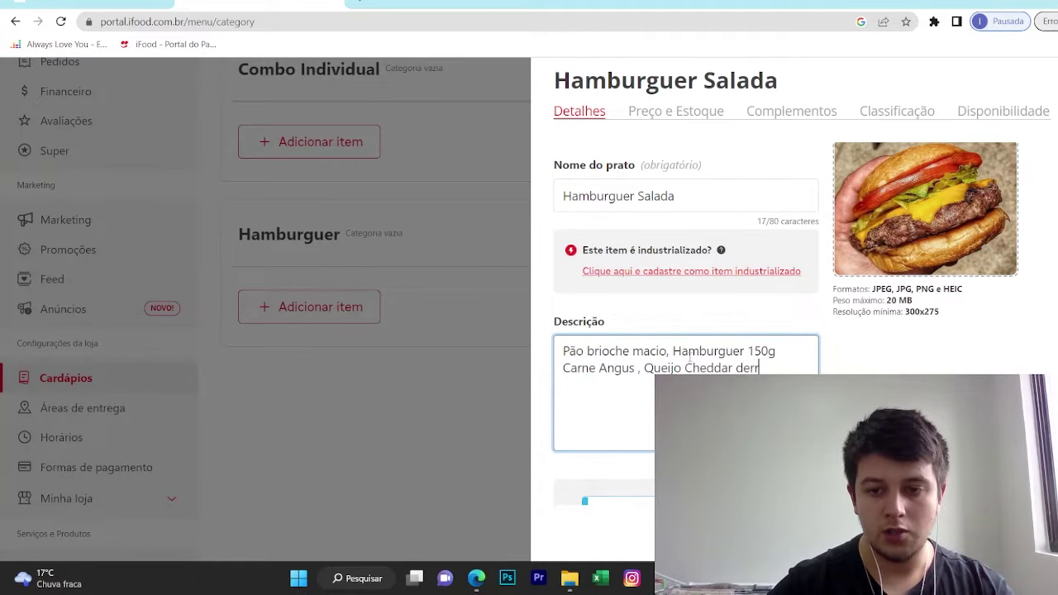
pyautogui.write('etido')
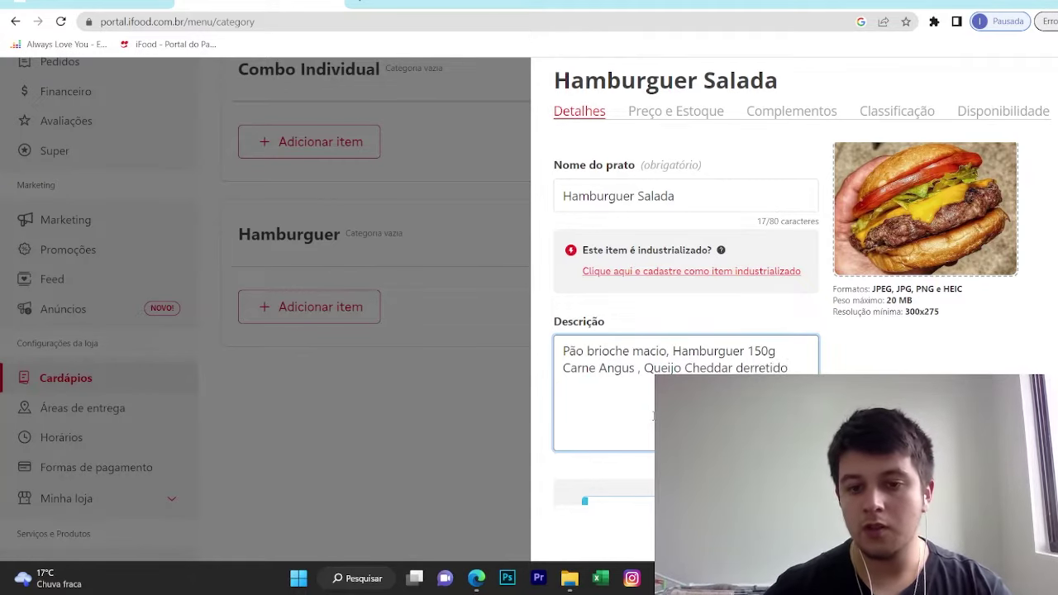
pyautogui.click(644, 368)
pyautogui.write('2 ')
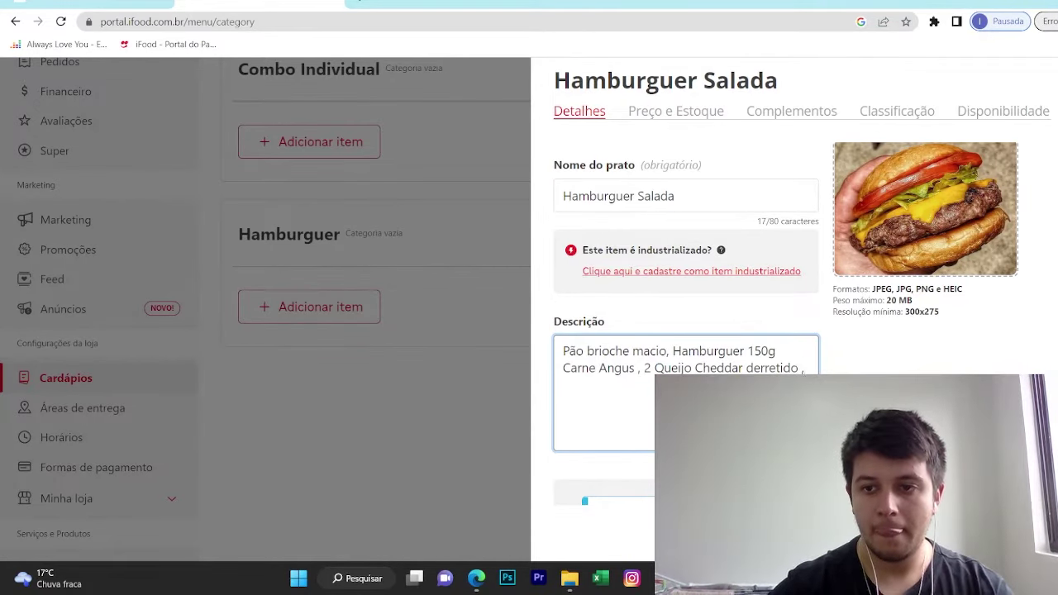
# Add the ingredient "2 Fatias de Tomate fresco" to the description
pyautogui.write('2')
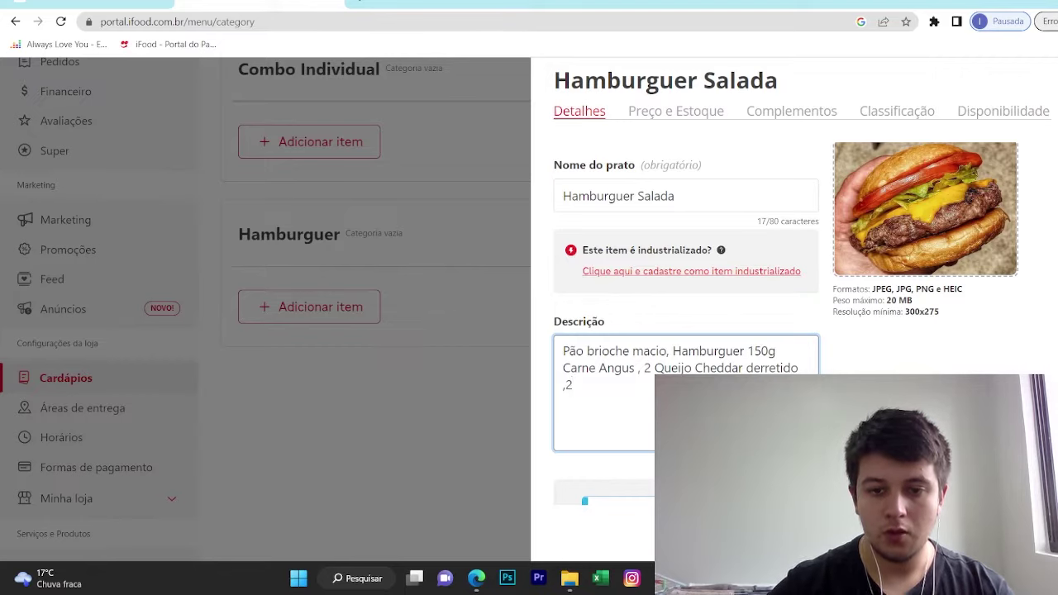
pyautogui.press('capslock')
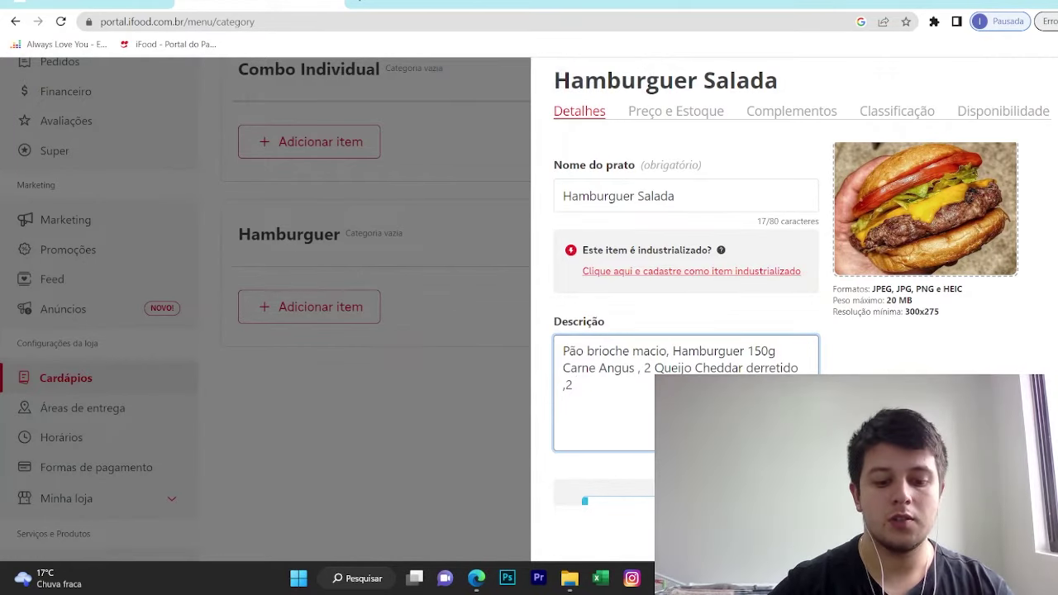
pyautogui.write('F')
pyautogui.press('capslock')
pyautogui.write('a')
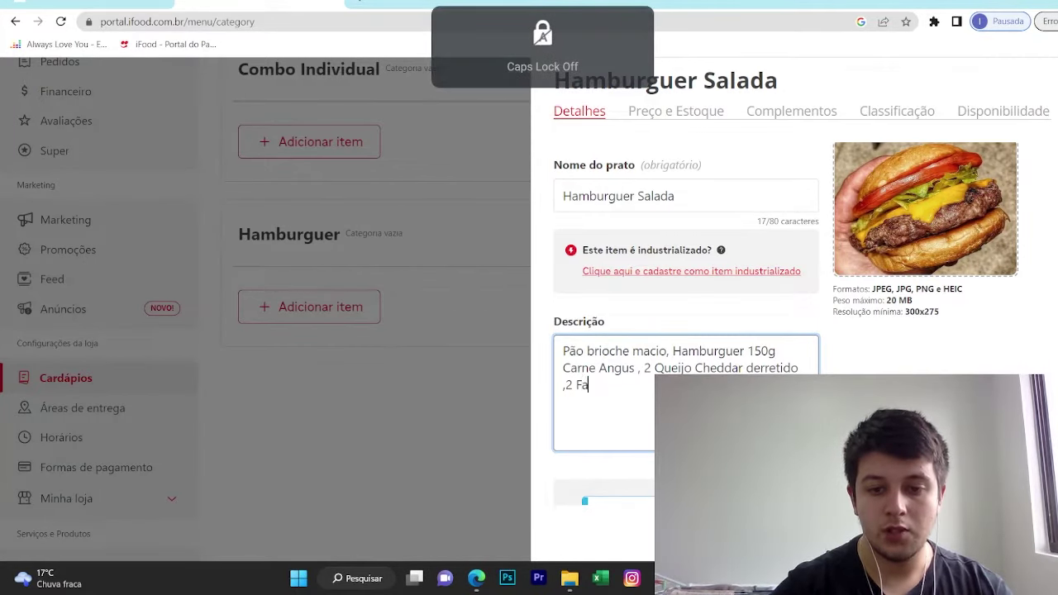
pyautogui.write('tias de')
pyautogui.press('capslock')
pyautogui.write('T')
pyautogui.press('capslock')
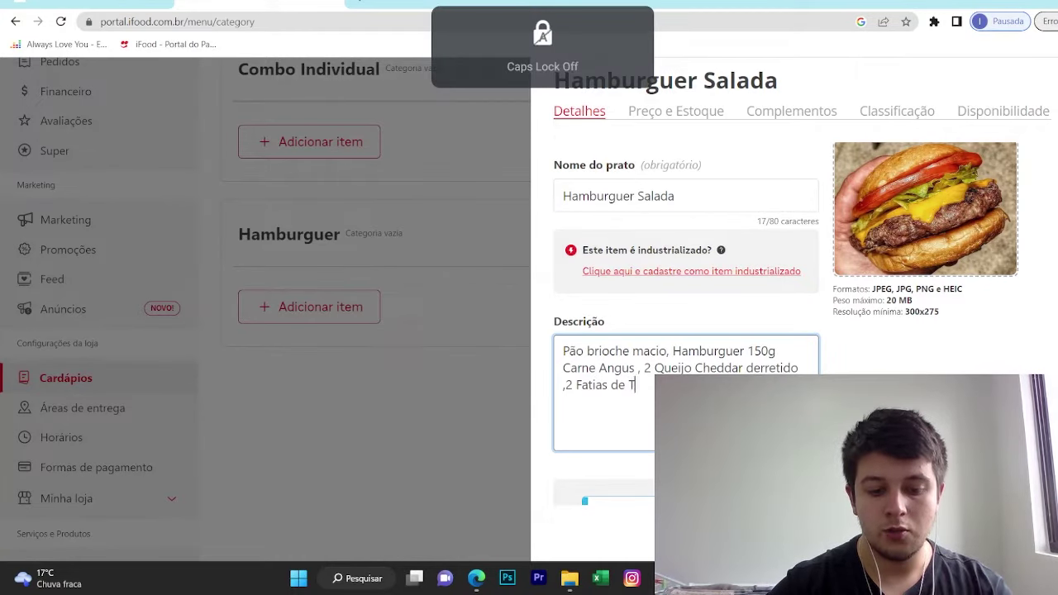
pyautogui.write('oma')
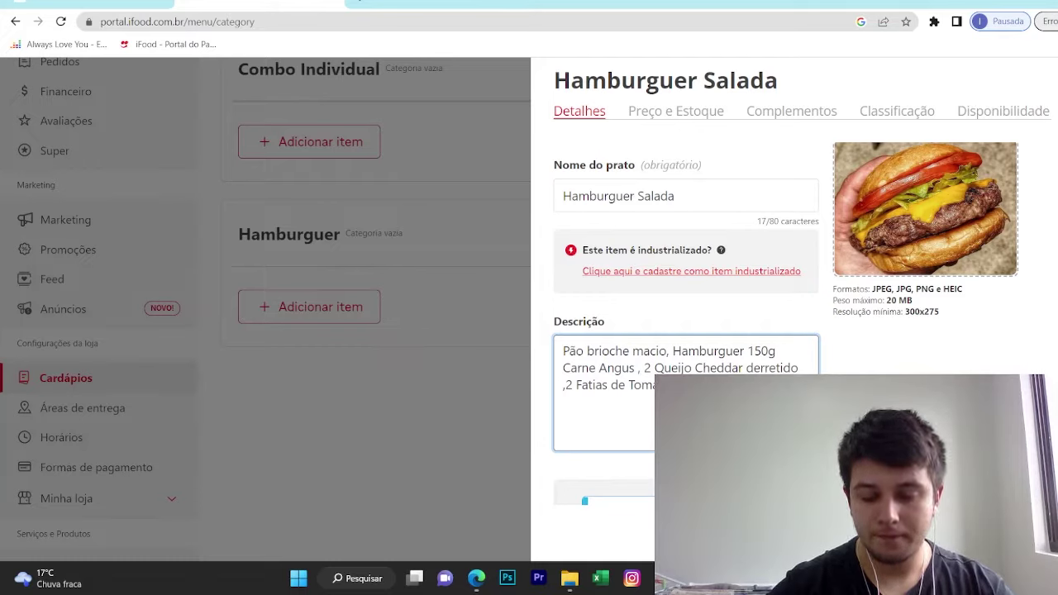
# Complete the description with "Alface Americana picada e Maionese Artesanal da Casa." and the closing line "Um Hamburguer Perfeito Para Matar a sua Fome!"
pyautogui.press('capslock')
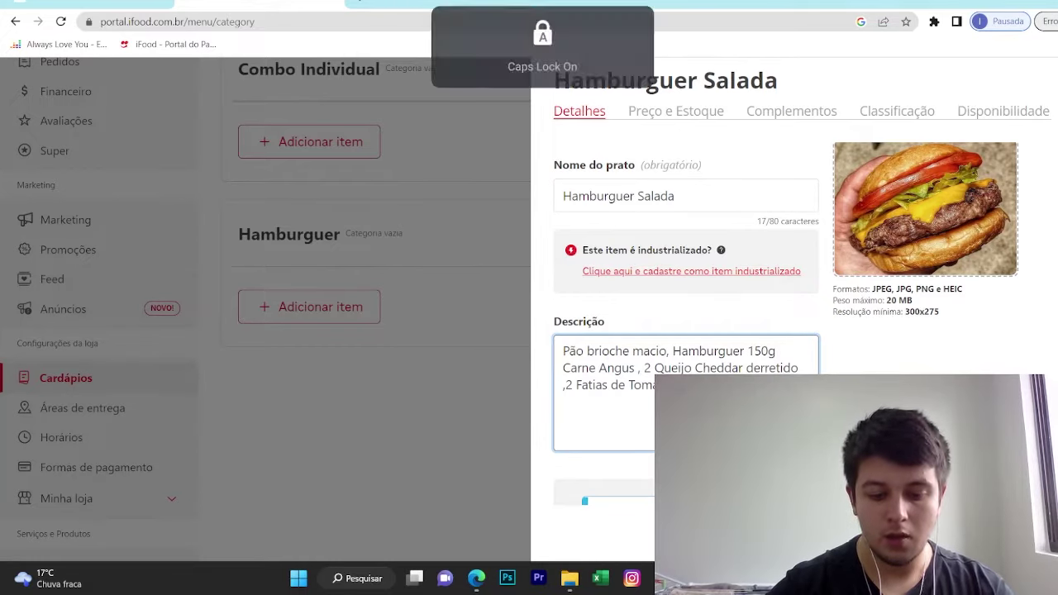
pyautogui.press('capslock')
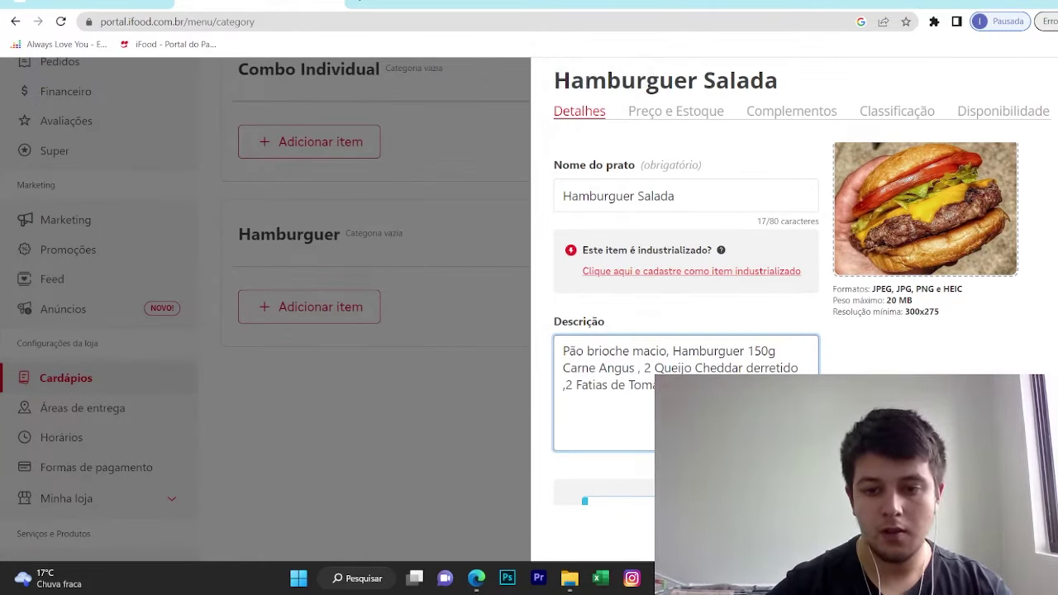
pyautogui.press('capslock')
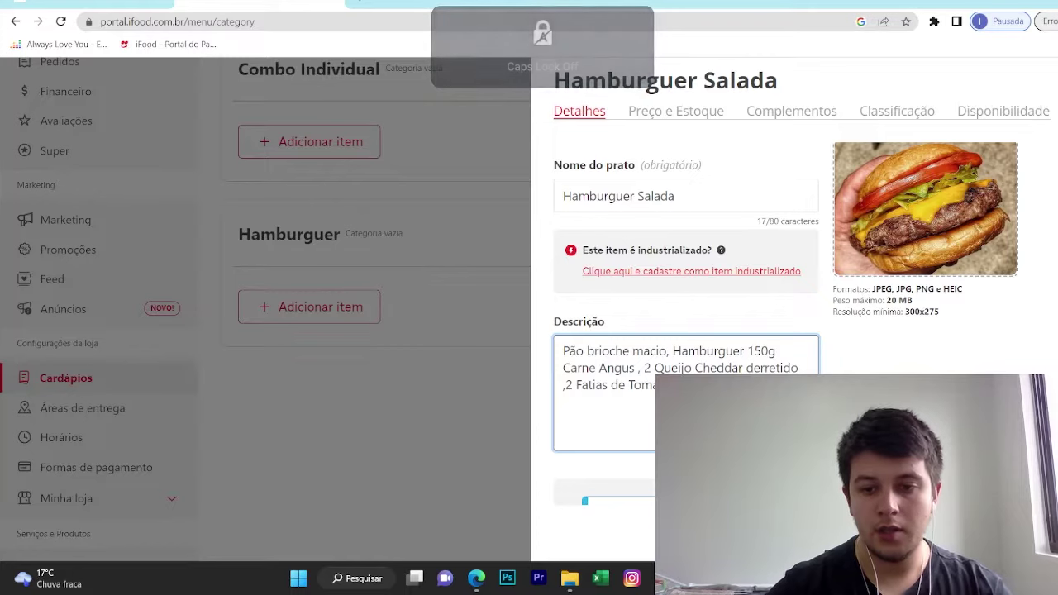
pyautogui.write('Americana')
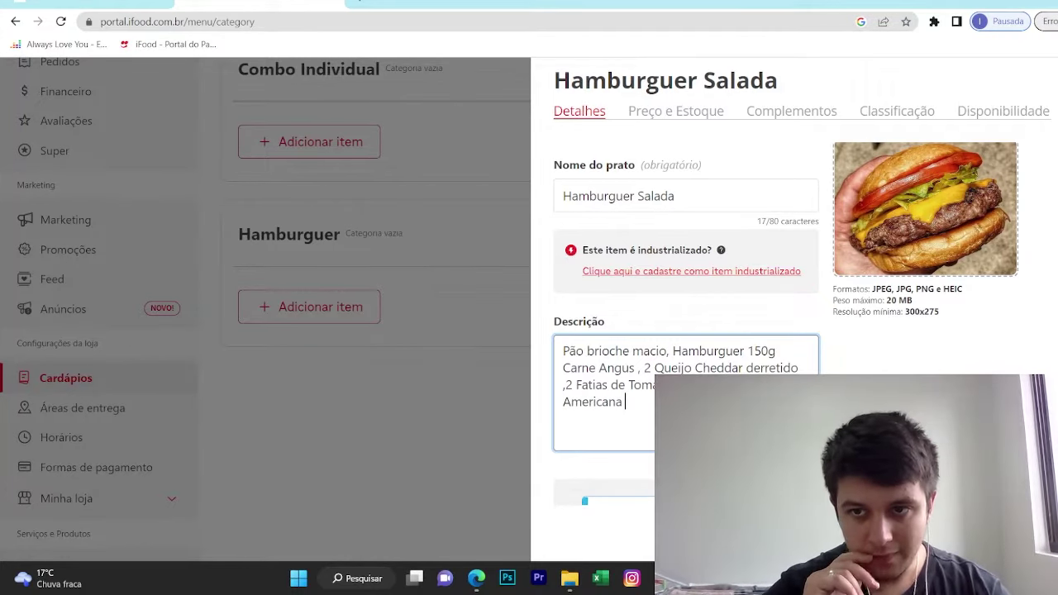
pyautogui.hotkey('ctrl', 'v')
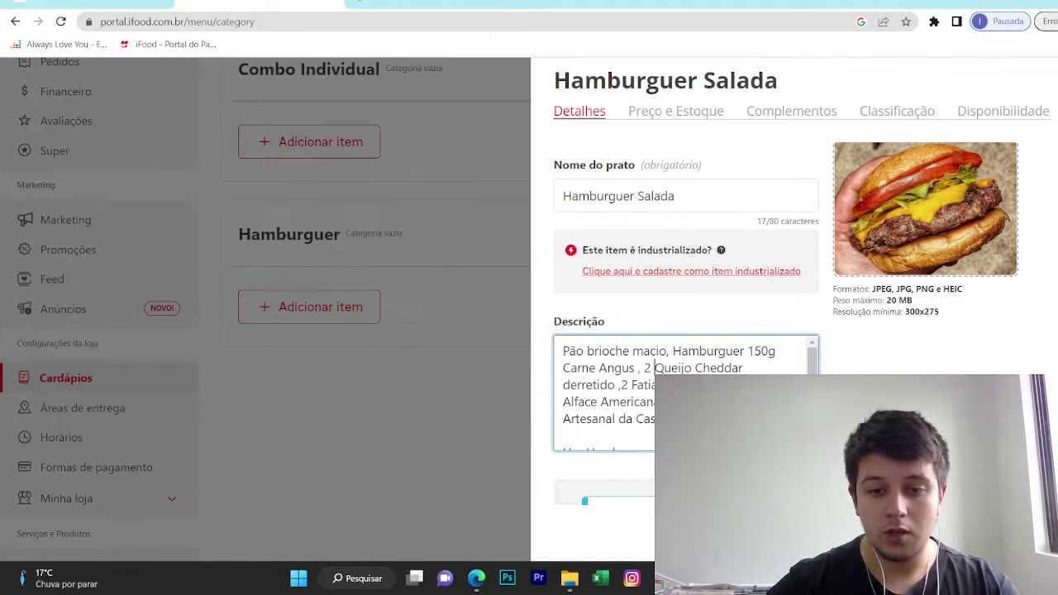
# Insert "fatias de" before "Queijo Cheddar" in the item's description
pyautogui.write('fatias ')
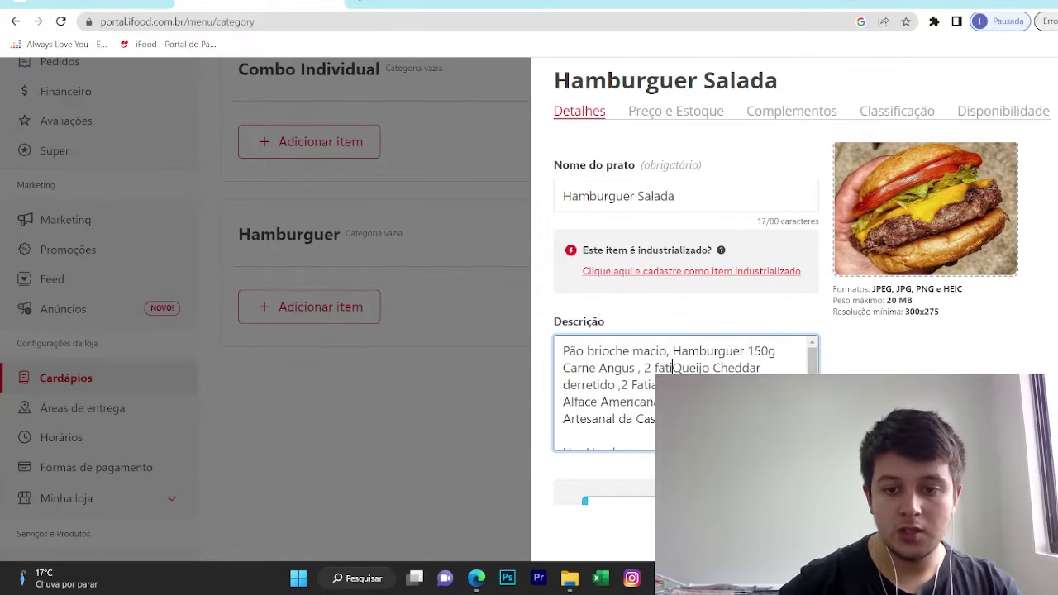
pyautogui.write('de')
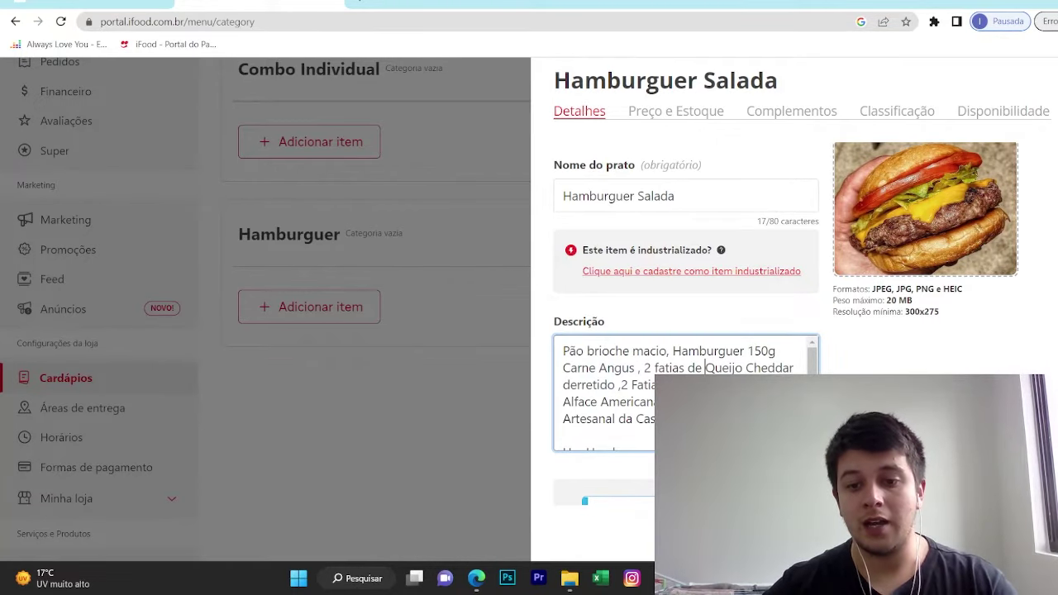
# Set the hunger size of the item to 1 pessoa
pyautogui.scroll(-1, 686, 393)
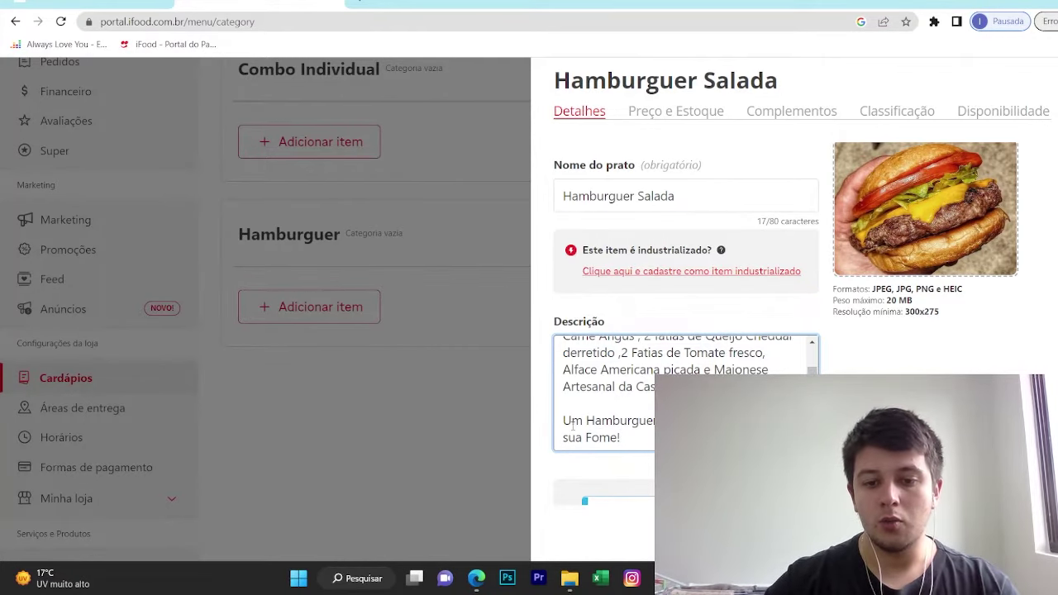
pyautogui.scroll(-5, 624, 421)
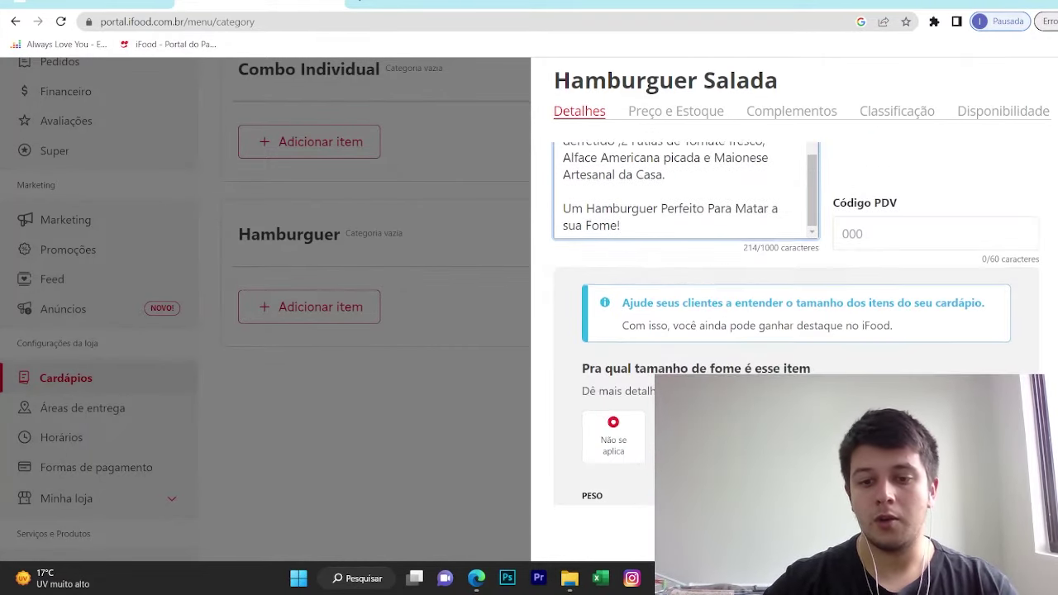
pyautogui.scroll(1, 676, 360)
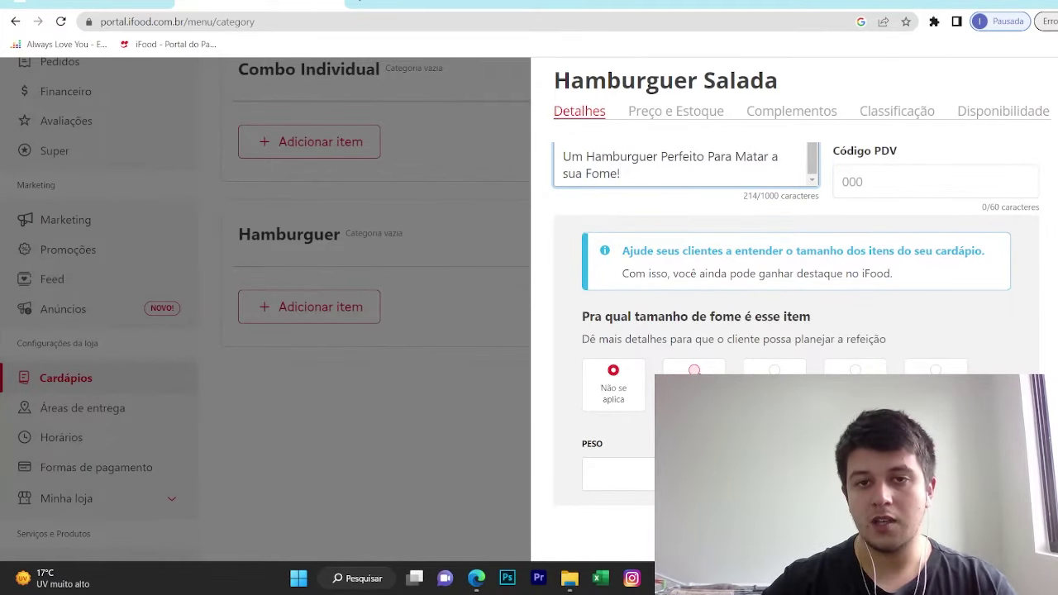
pyautogui.click(694, 369)
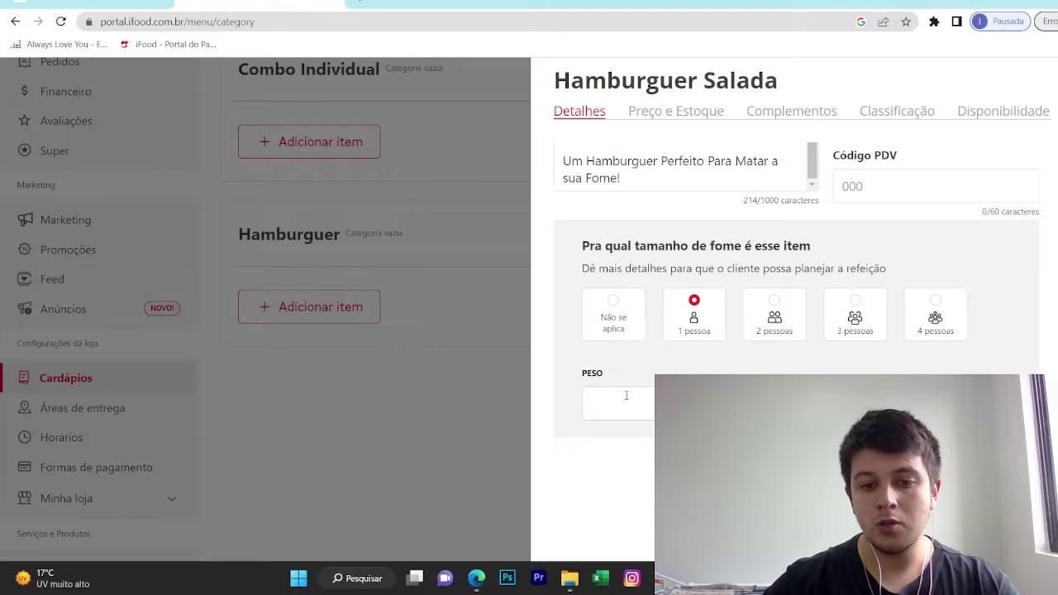
# Review the item's details around the optional Código PDV field, leaving that field empty
pyautogui.scroll(3, 626, 396)
pyautogui.scroll(-2, 686, 330)
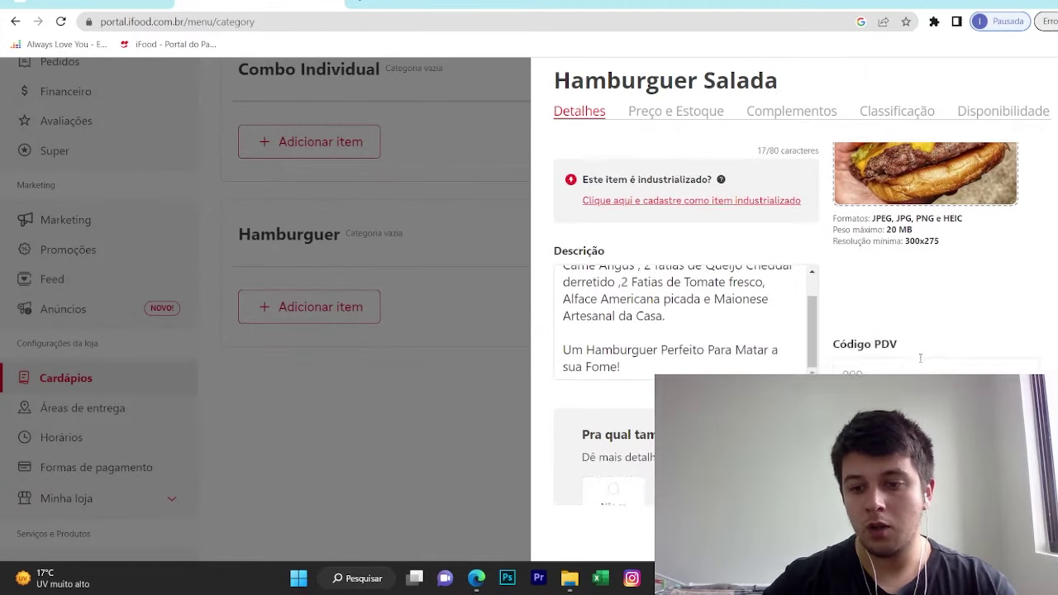
pyautogui.scroll(2, 751, 218)
pyautogui.scroll(-2, 980, 328)
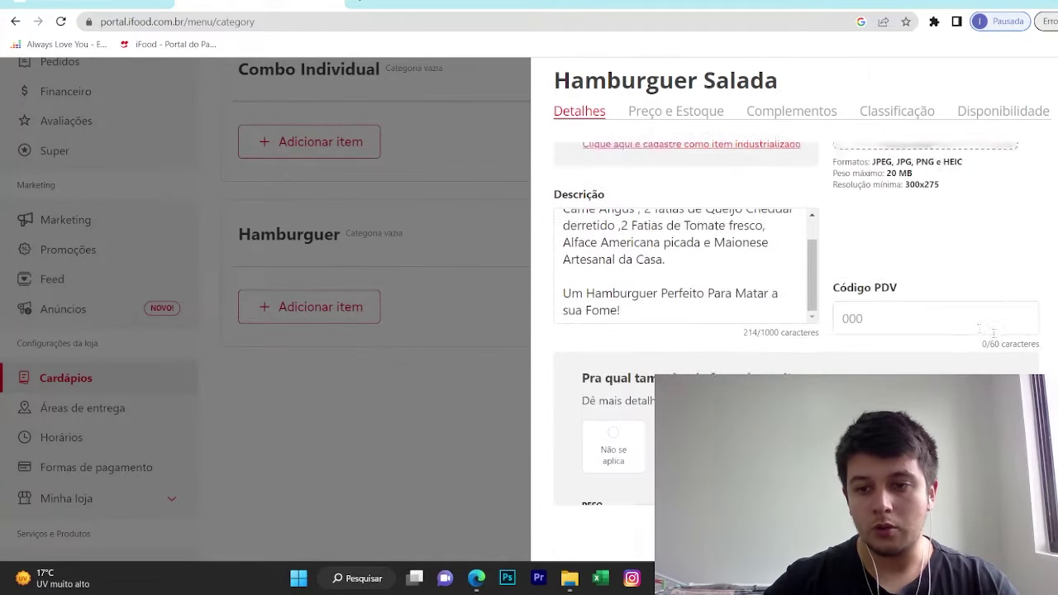
pyautogui.click(891, 302)
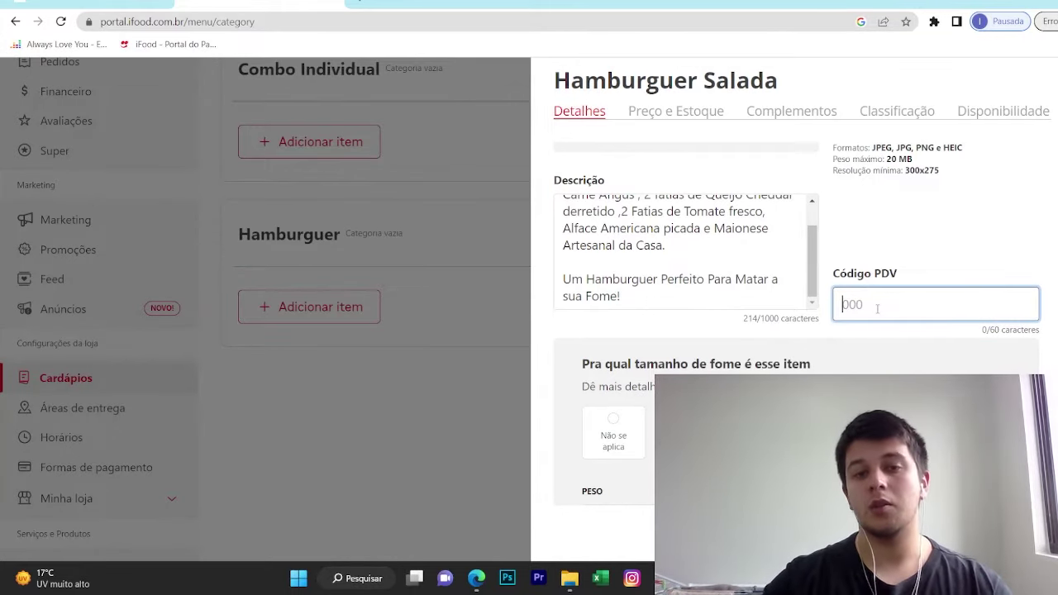
pyautogui.scroll(3, 873, 297)
pyautogui.scroll(-3, 851, 281)
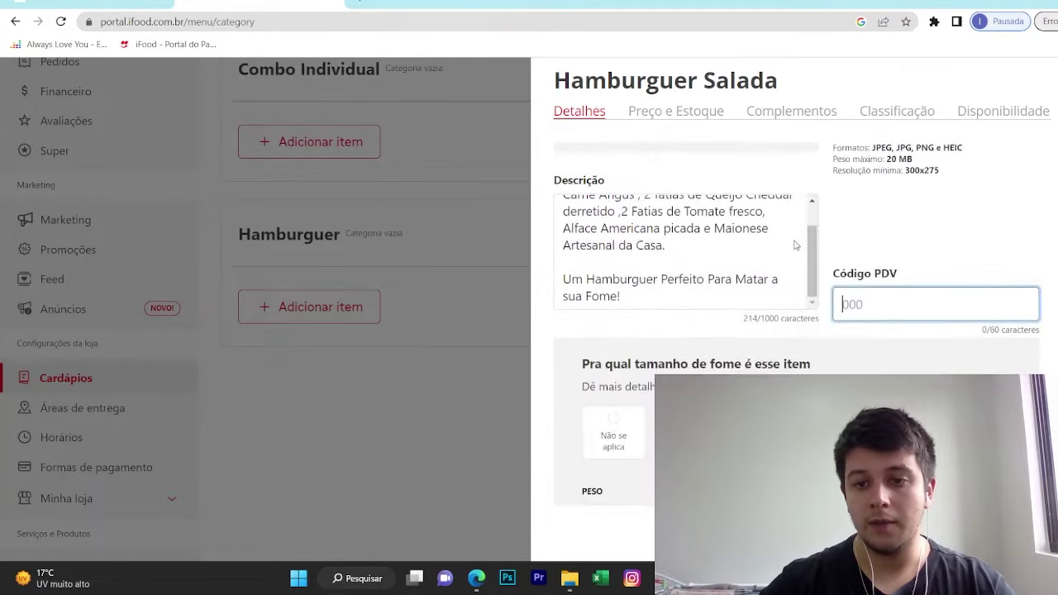
# Open the item's price and stock settings and look at the stock quantity option, leaving stock control off
pyautogui.click(676, 111)
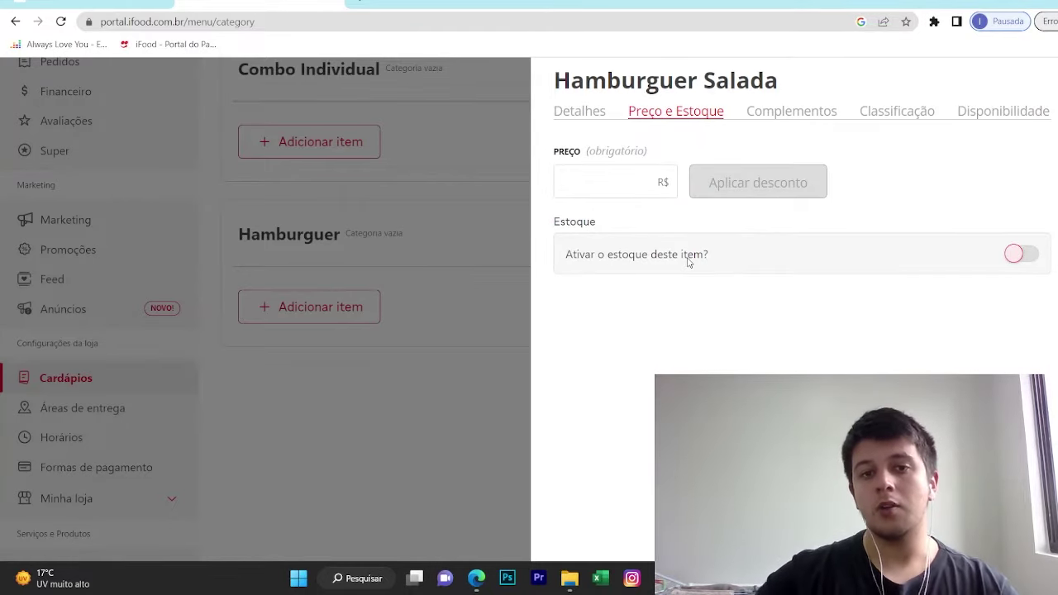
pyautogui.click(1017, 254)
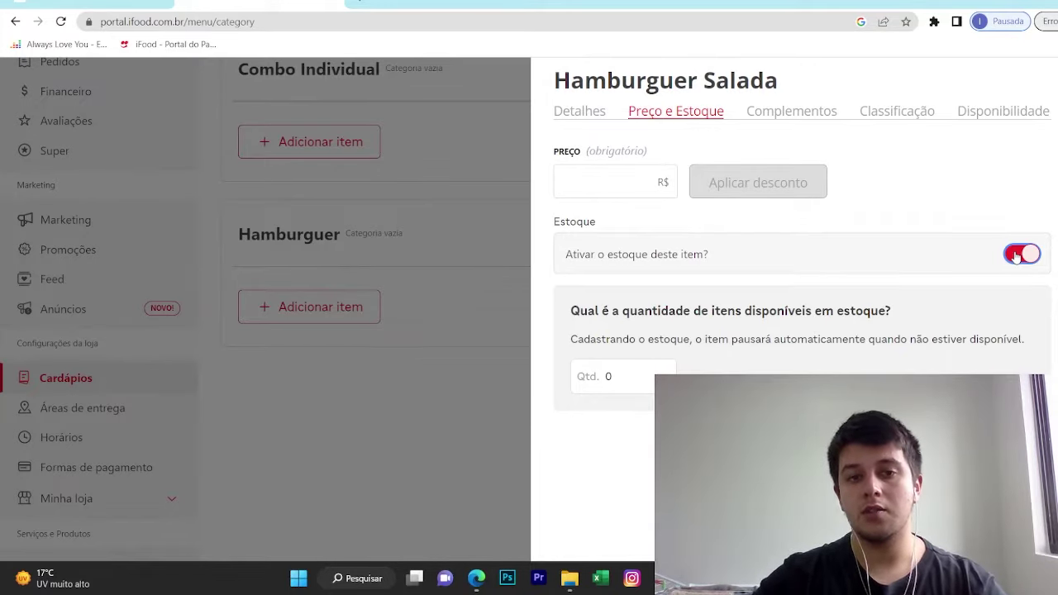
pyautogui.click(1017, 254)
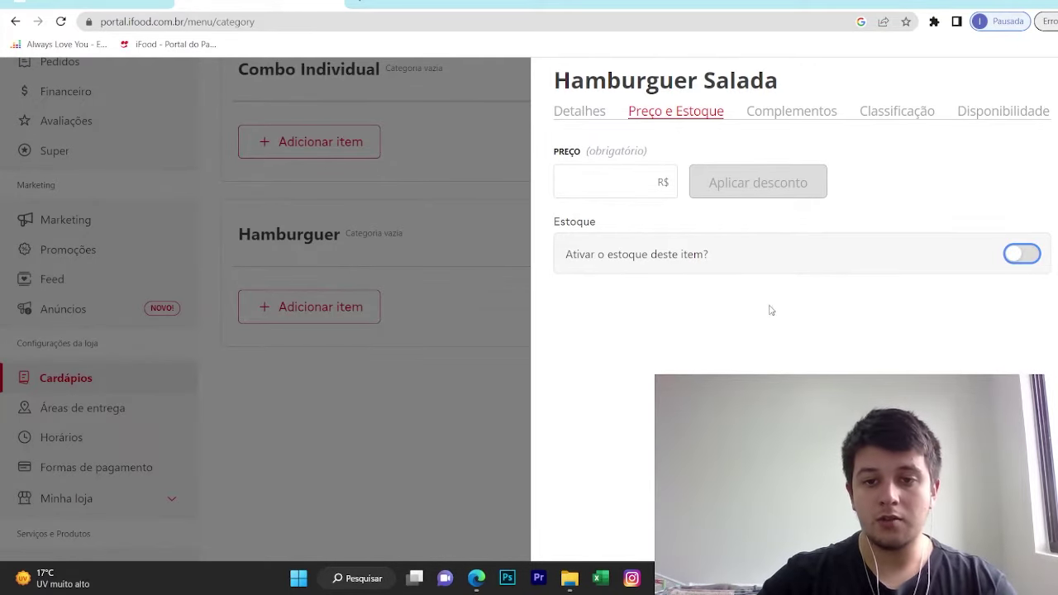
# Set the item's price to R$ 29,90
pyautogui.click(673, 184)
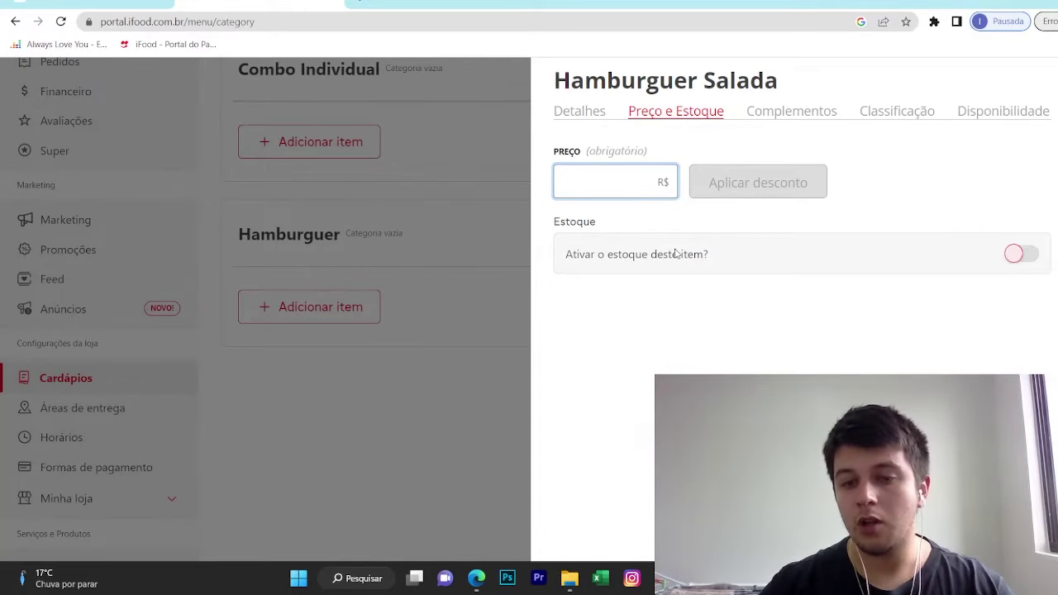
pyautogui.write('2590')
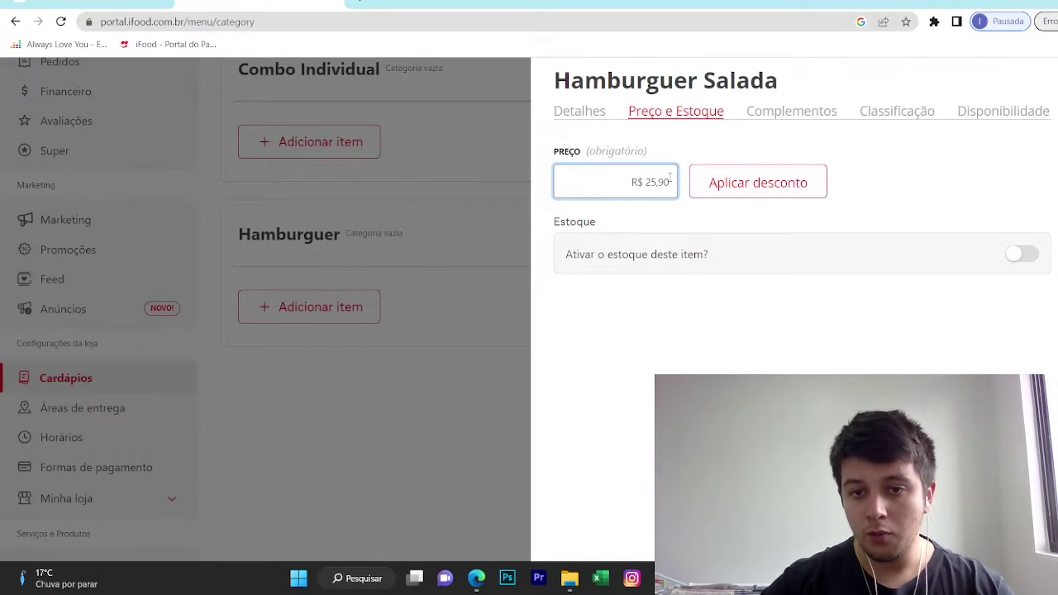
pyautogui.moveTo(671, 182); pyautogui.dragTo(626, 182)
pyautogui.write('2990')
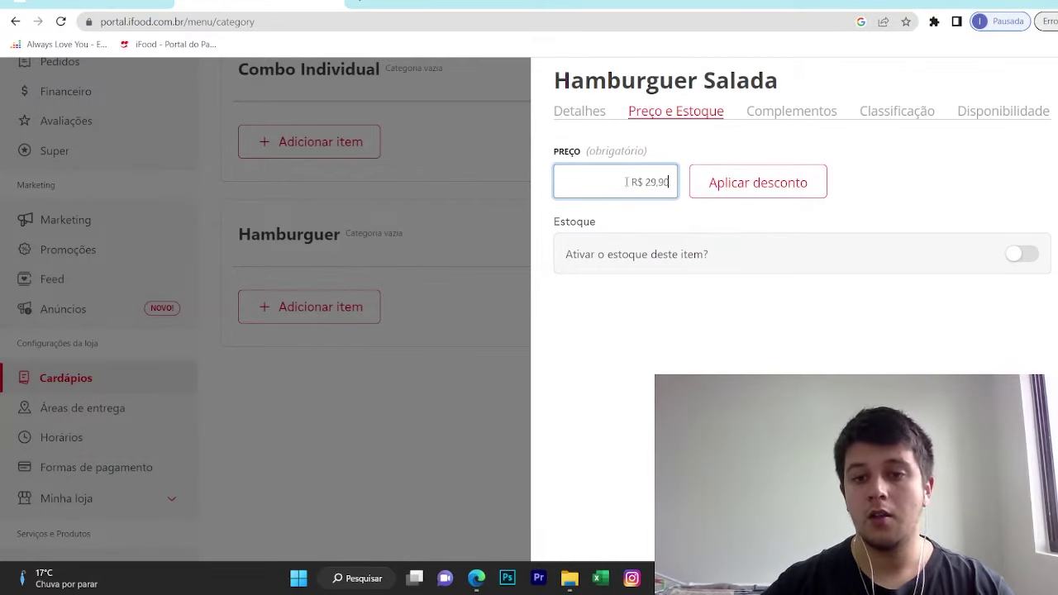
# Try a direct discount on the item's price, entering 20% and changing it to 15%
pyautogui.click(771, 185)
pyautogui.click(893, 296)
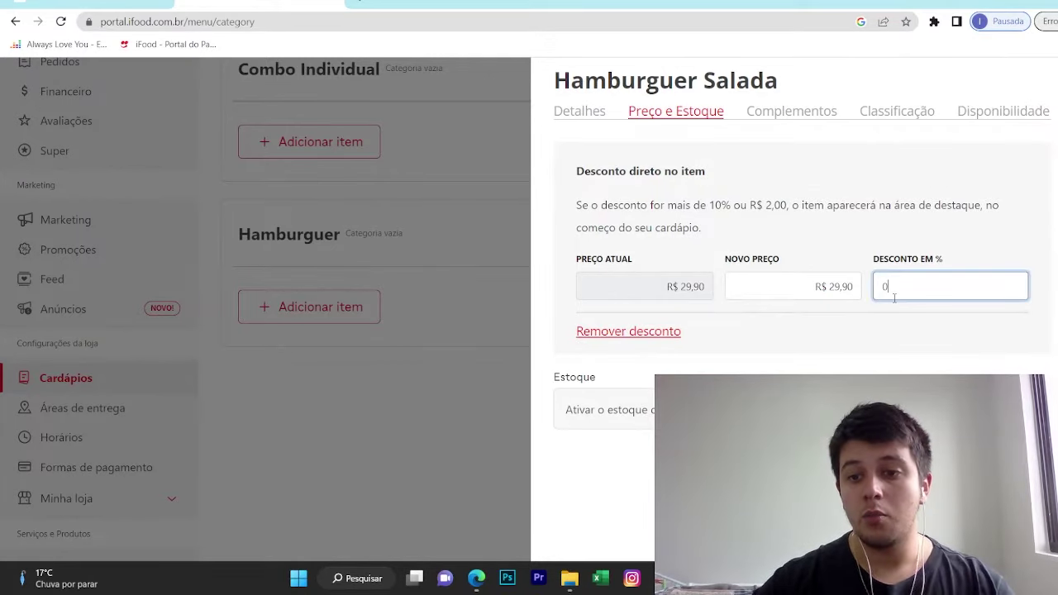
pyautogui.press('BackSpace')
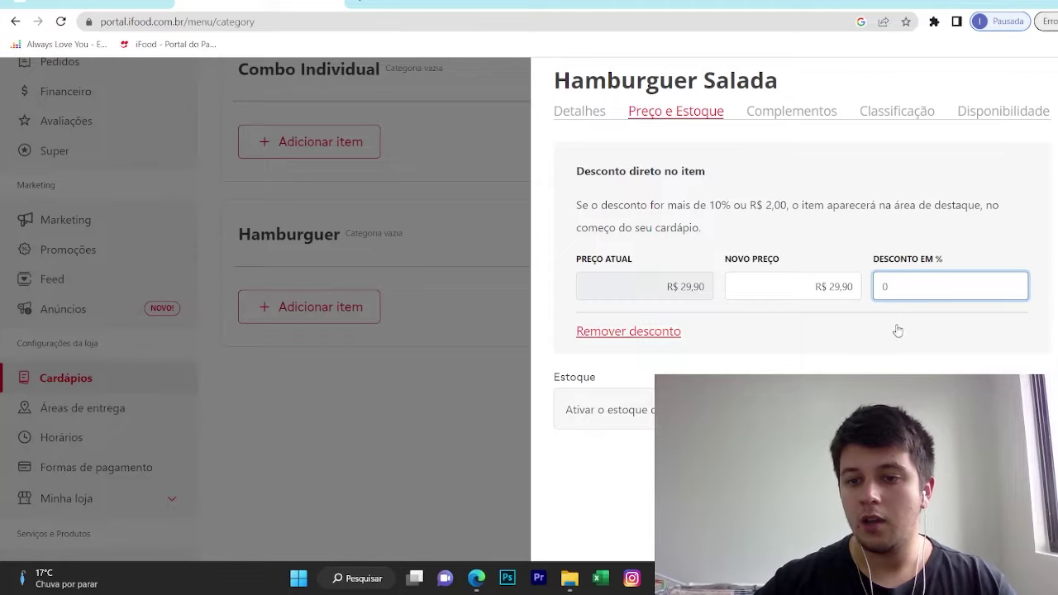
pyautogui.write('2')
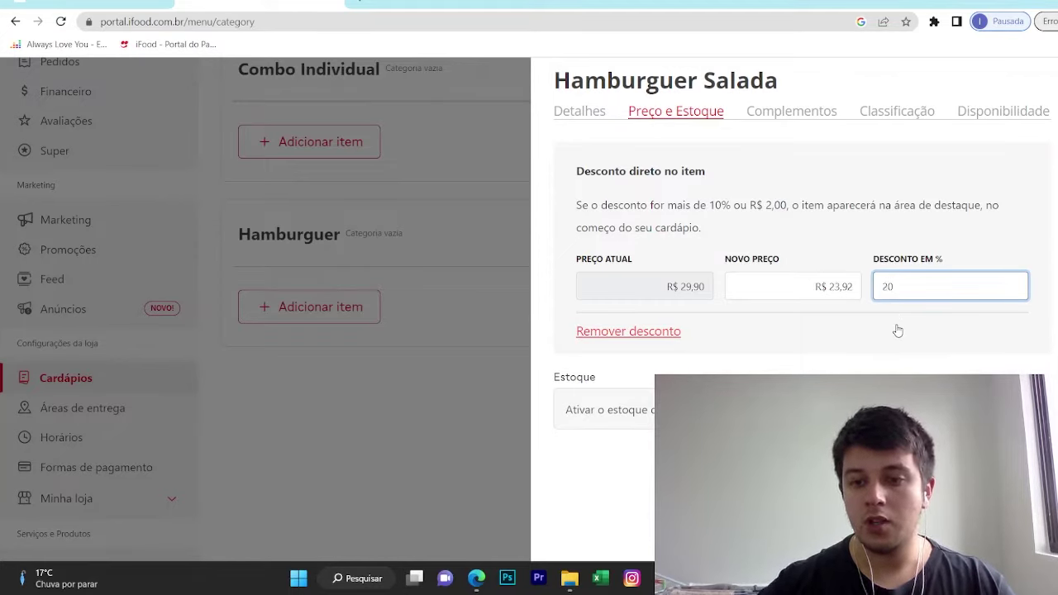
pyautogui.press('BackSpace')
pyautogui.write('15')
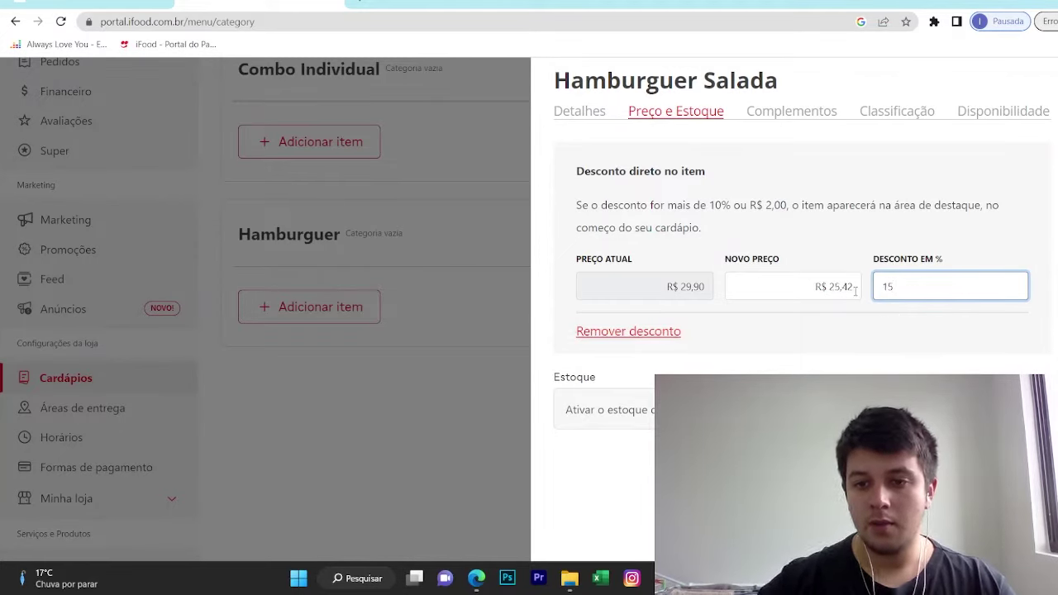
# Clear the discounted price and remove the direct discount from the item
pyautogui.click(849, 286)
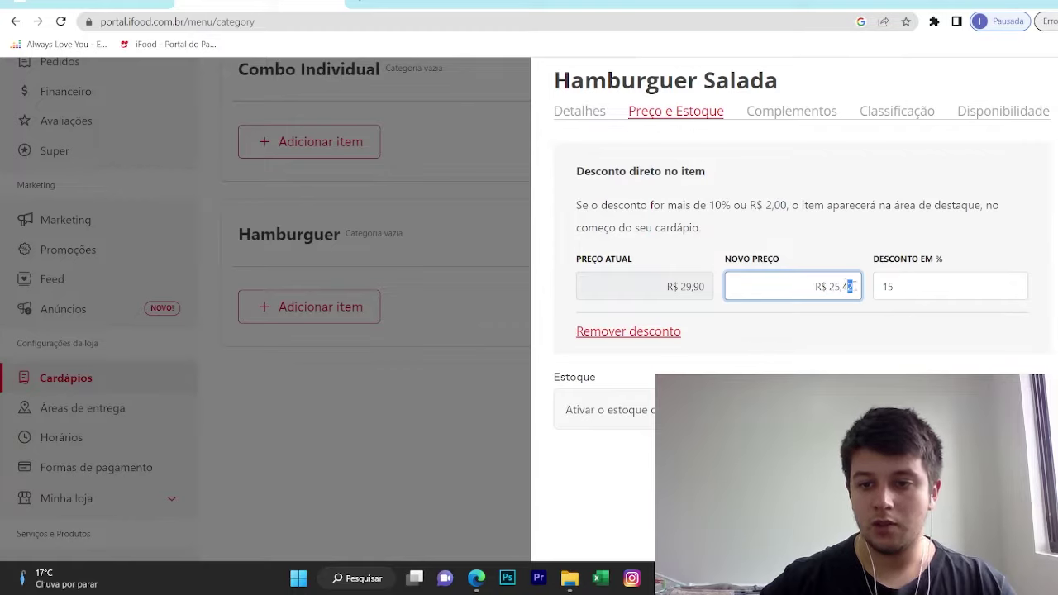
pyautogui.moveTo(854, 286); pyautogui.dragTo(842, 286)
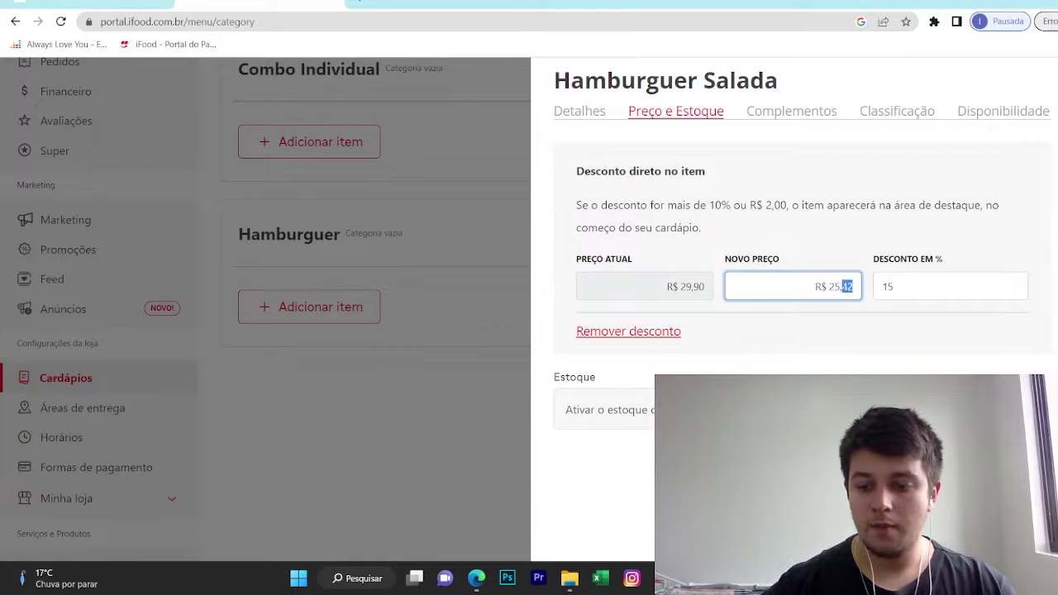
pyautogui.press('BackSpace')
pyautogui.click(856, 322)
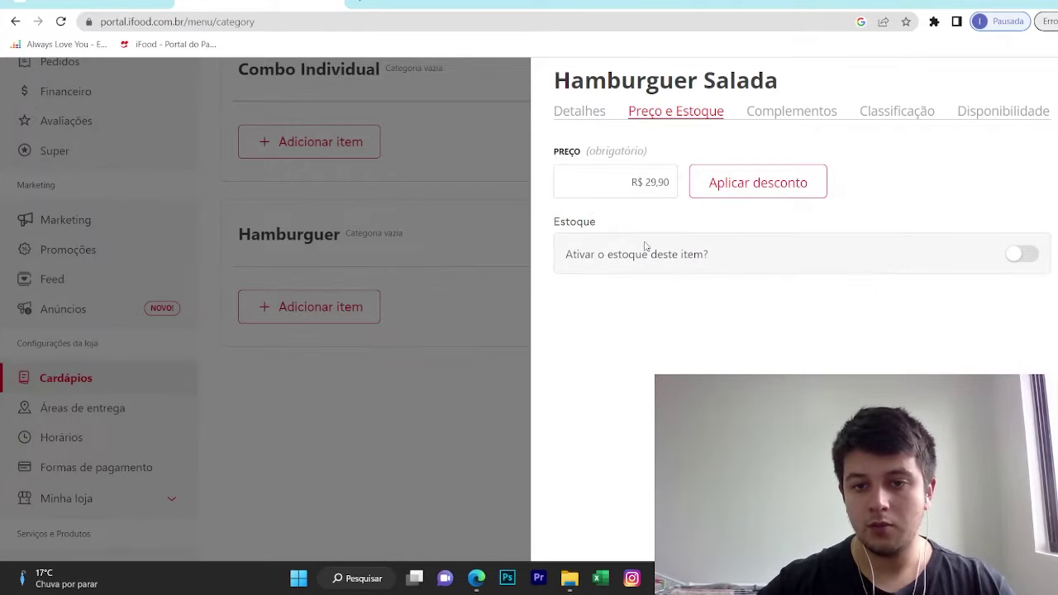
# Apply a direct discount to the item with a new price of R$ 25,90
pyautogui.click(757, 182)
pyautogui.click(847, 288)
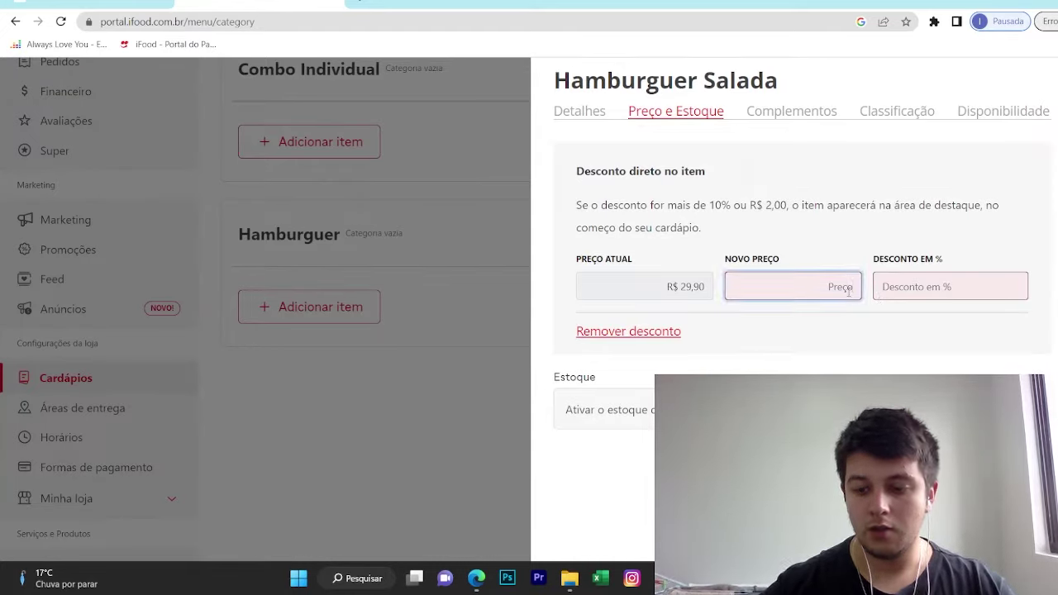
pyautogui.write('2590')
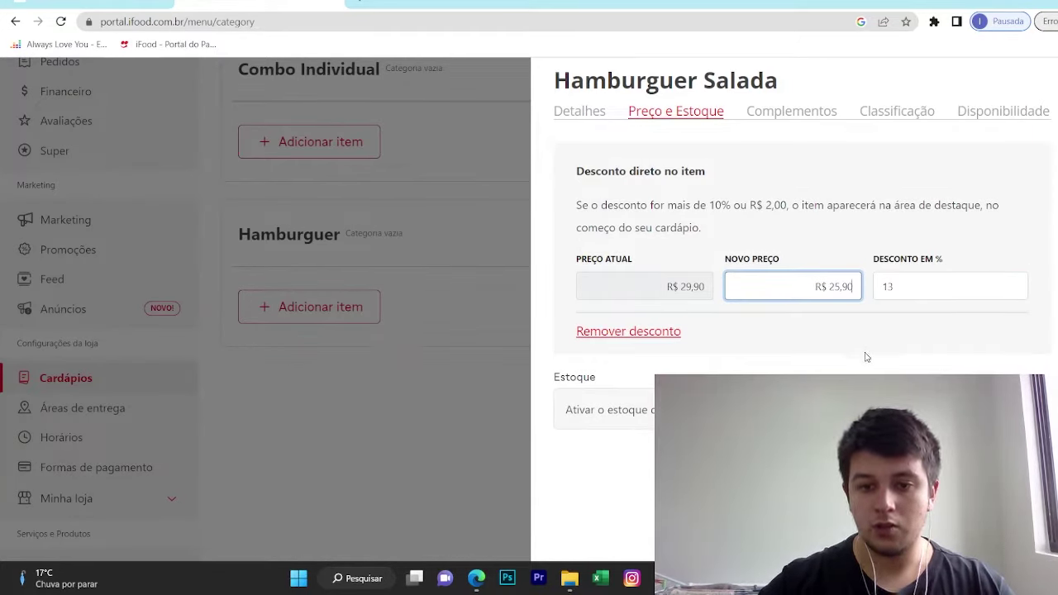
pyautogui.click(866, 357)
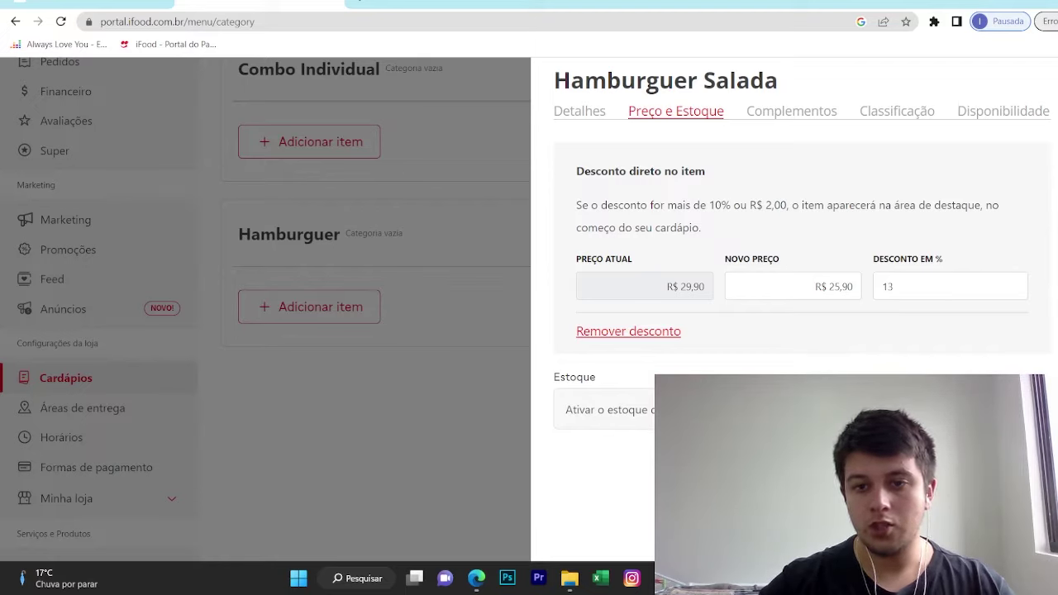
# Mark the item as having complements and start a new complement group
pyautogui.click(791, 111)
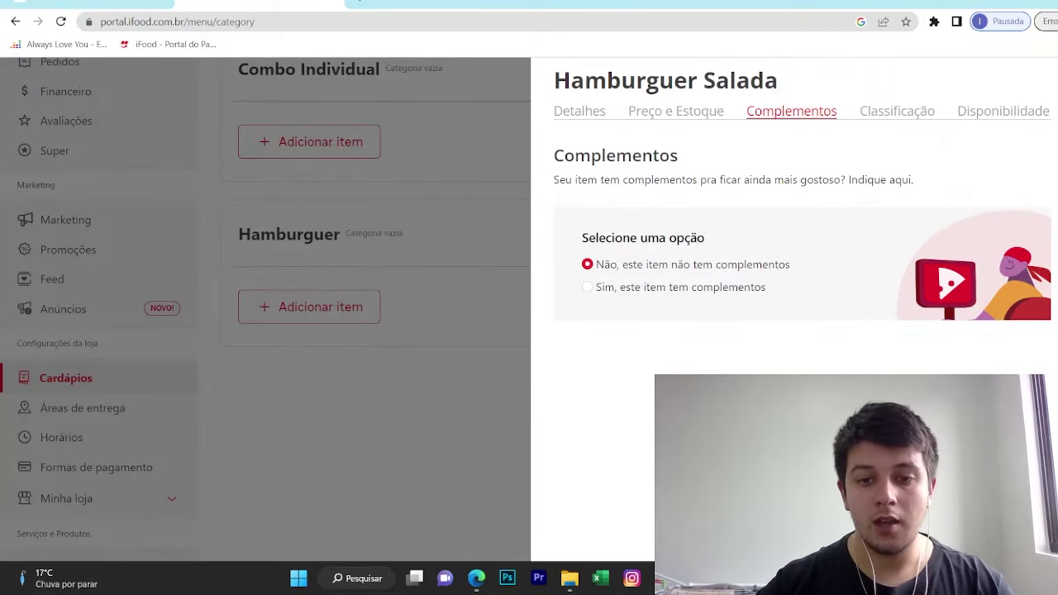
pyautogui.click(588, 288)
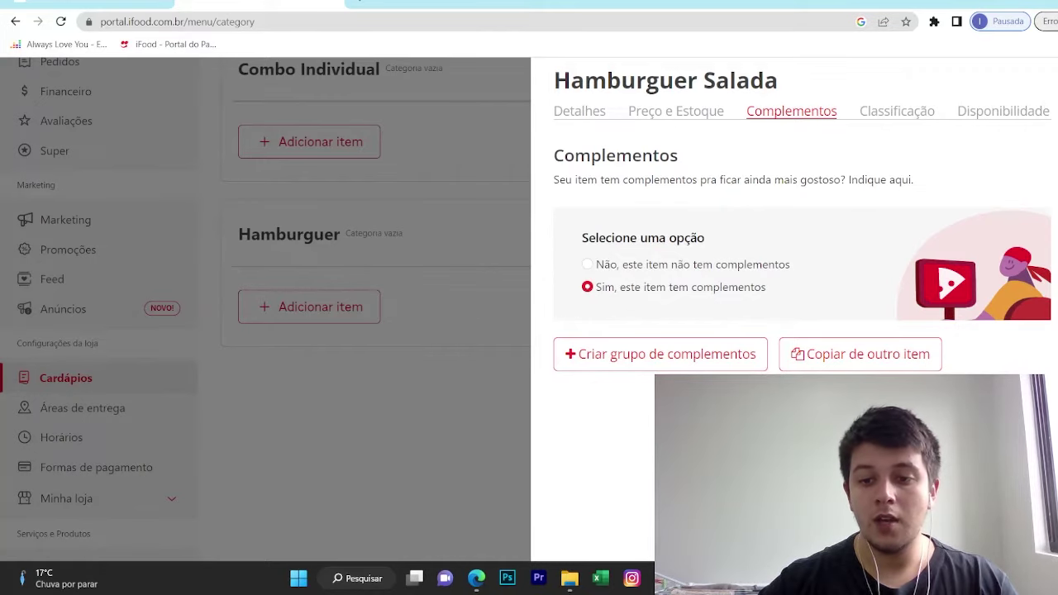
pyautogui.click(644, 355)
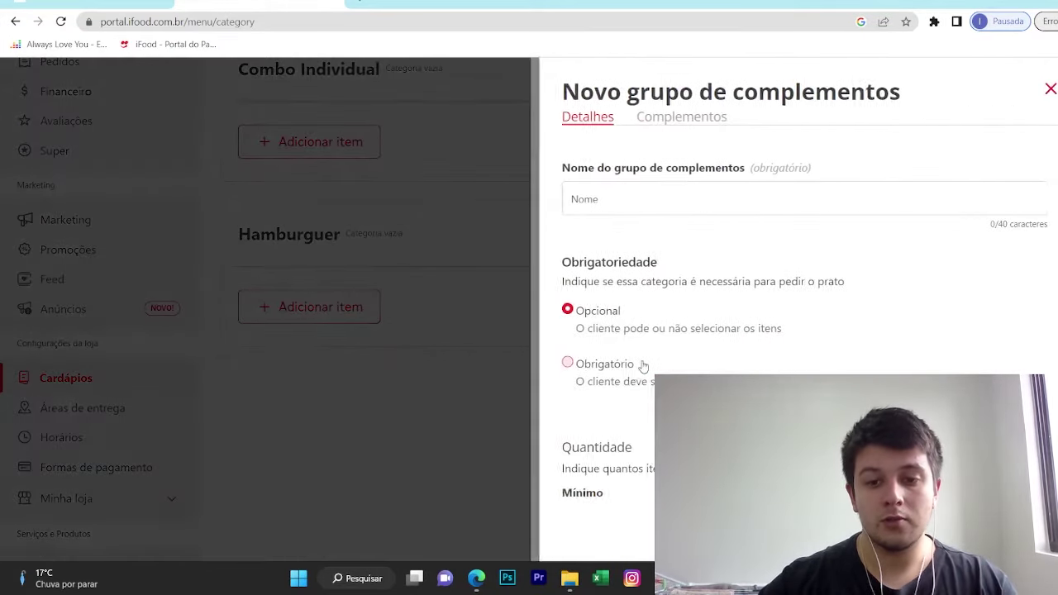
# Name the complement group "Gostaria de Maionese da Casa?"
pyautogui.click(662, 198)
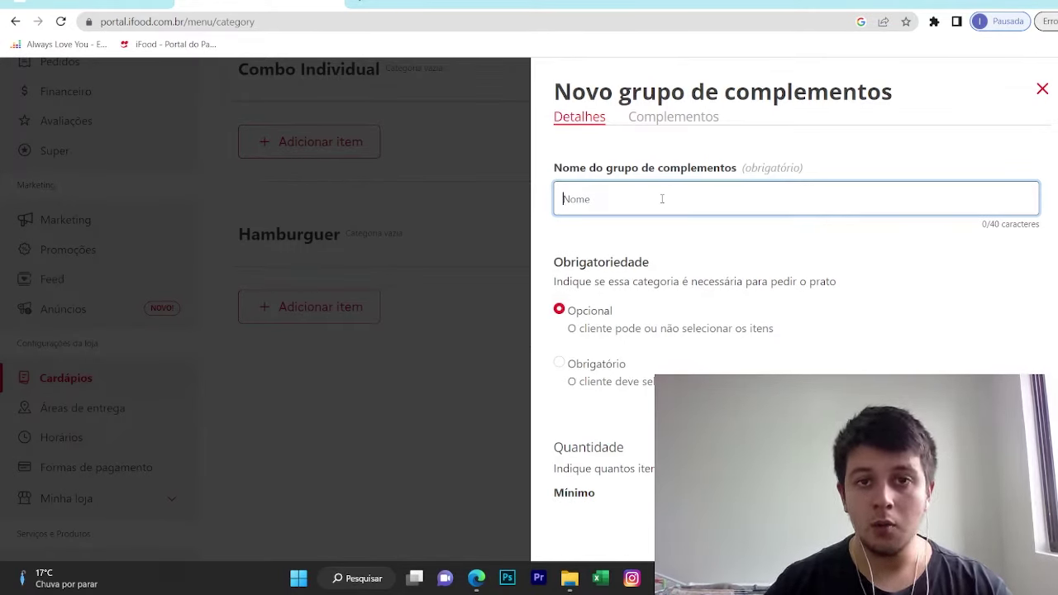
pyautogui.press('capslock')
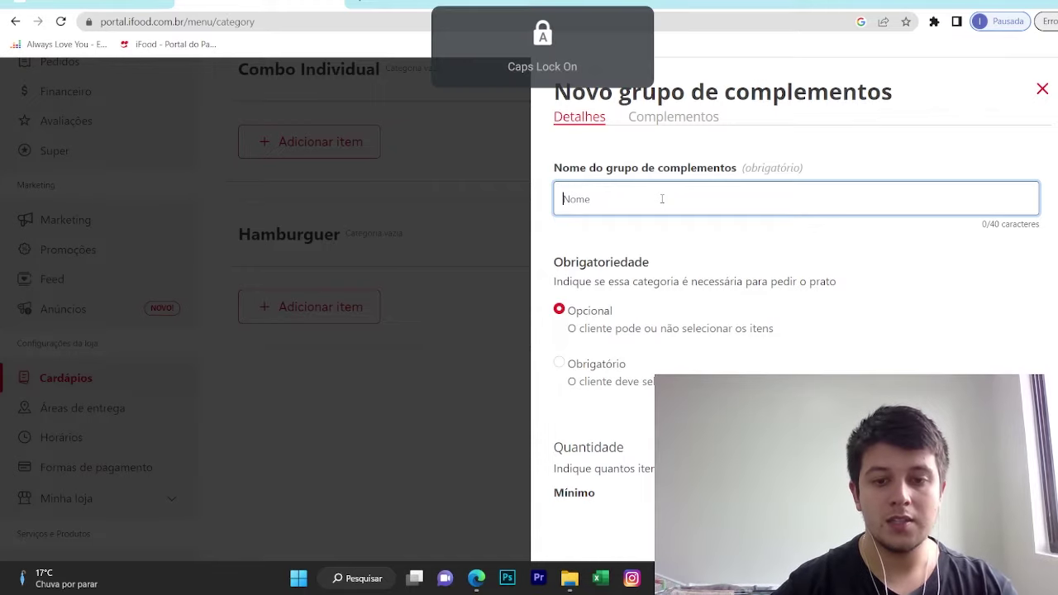
pyautogui.write('G')
pyautogui.press('capslock')
pyautogui.write('ostaria de')
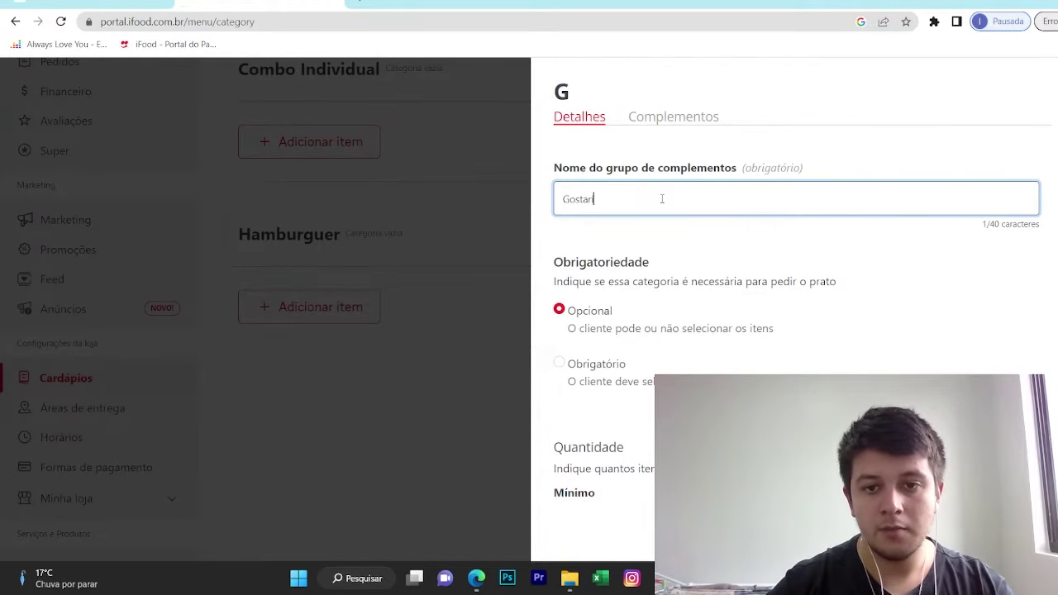
pyautogui.press('capslock')
pyautogui.write('M')
pyautogui.press('capslock')
pyautogui.write('aionese')
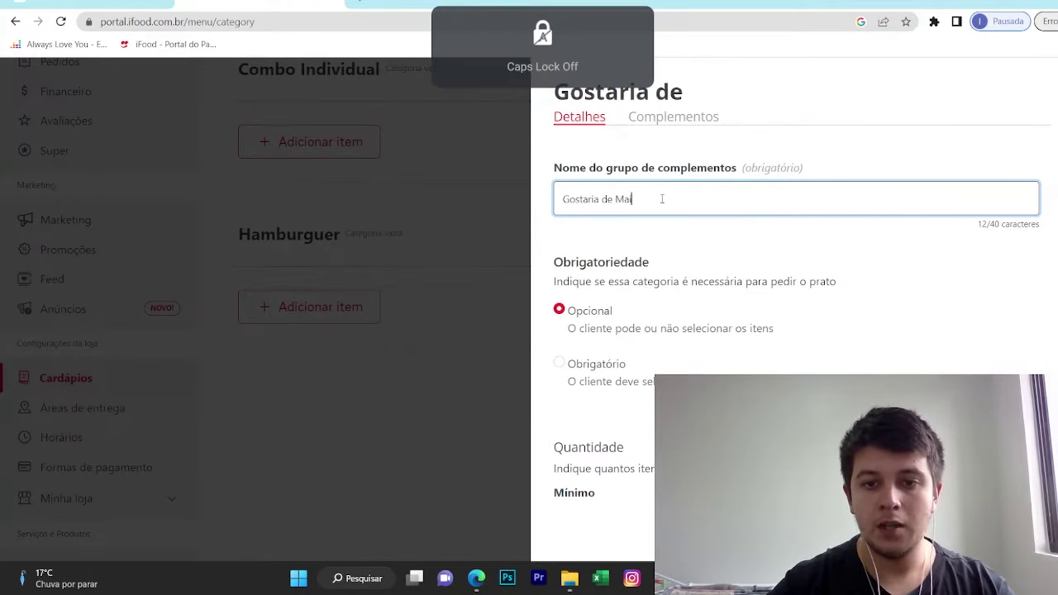
pyautogui.write(' da')
pyautogui.press('capslock')
pyautogui.write('C')
pyautogui.press('capslock')
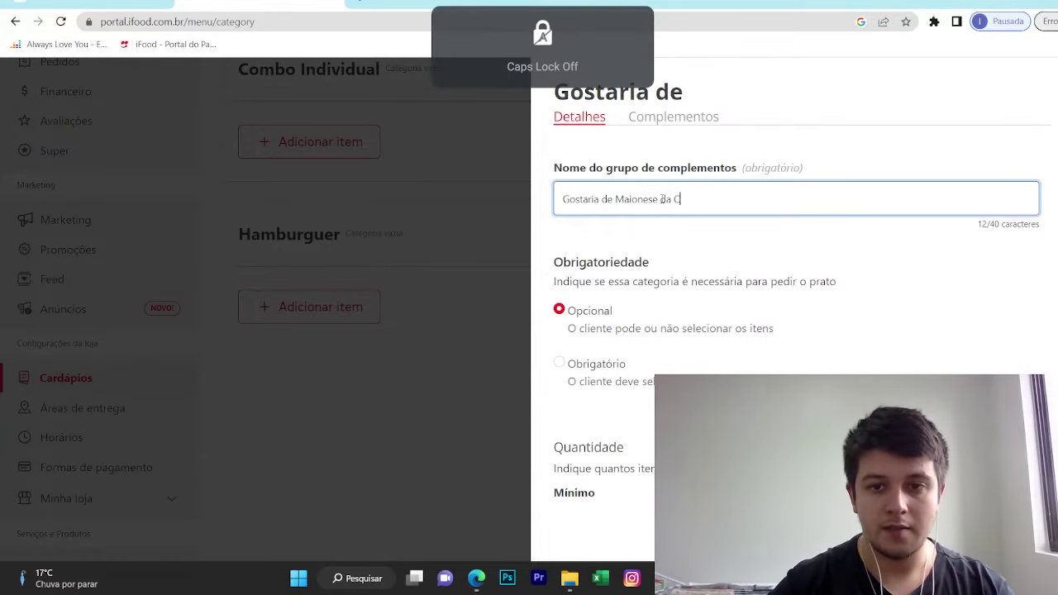
pyautogui.write('asa?')
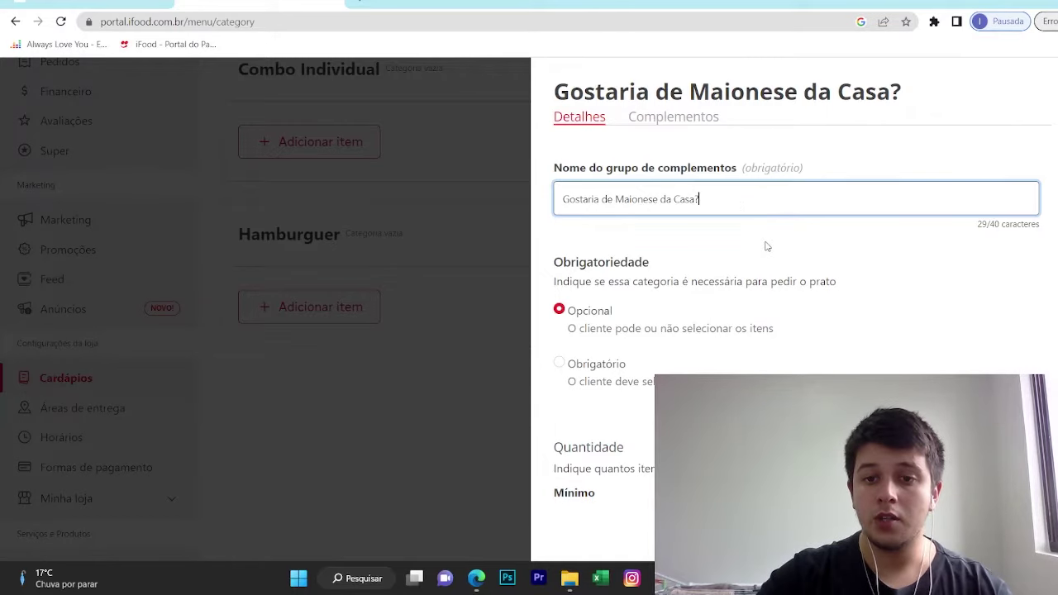
# Review the group's requirement options and set the complement group to Obrigatório
pyautogui.scroll(-1, 771, 254)
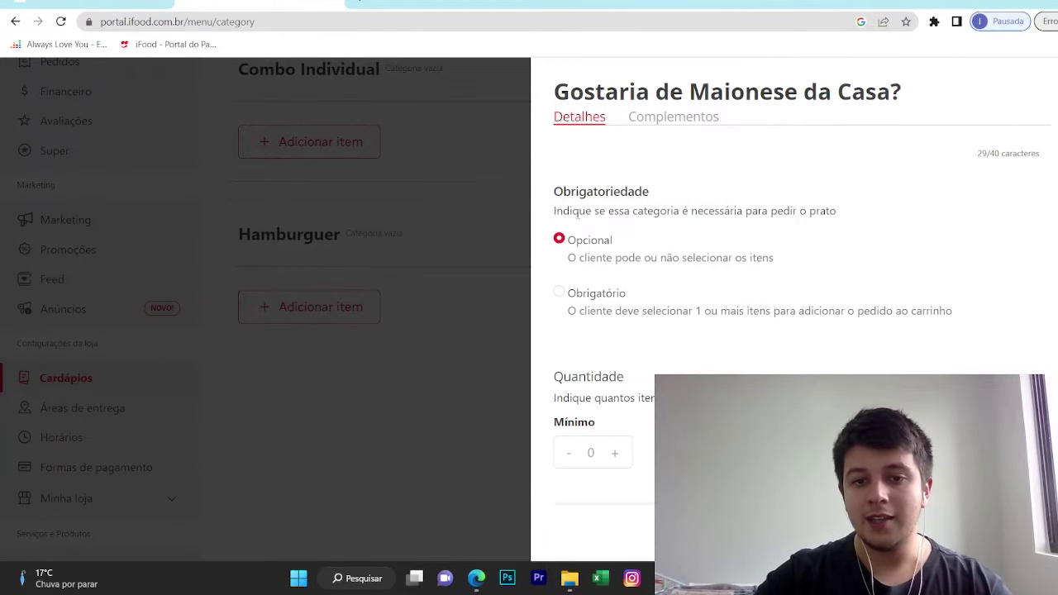
pyautogui.moveTo(556, 190); pyautogui.dragTo(677, 195)
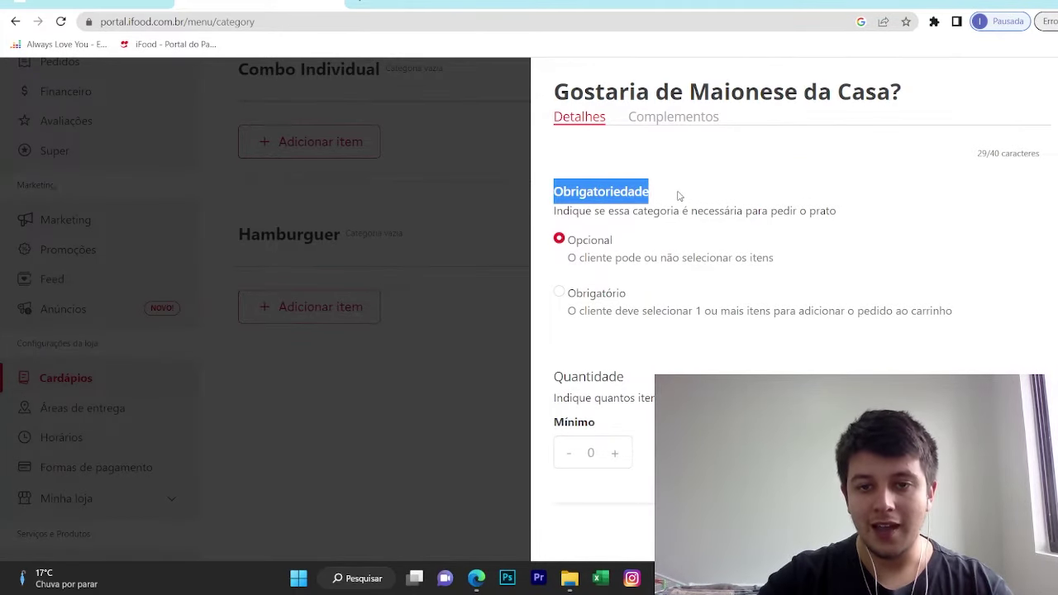
pyautogui.doubleClick(878, 238)
pyautogui.scroll(-1, 860, 209)
pyautogui.click(860, 209)
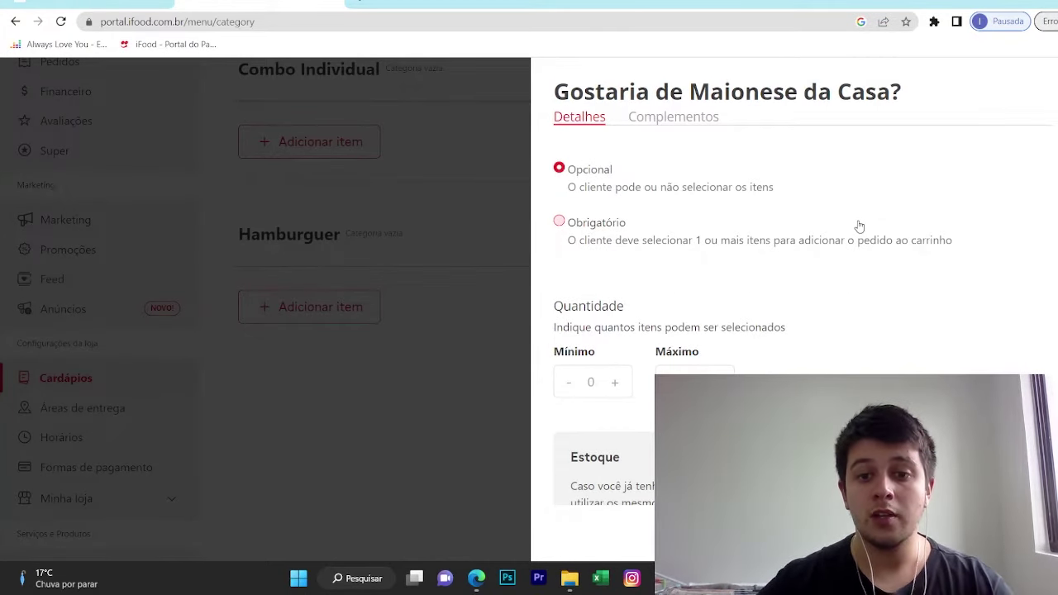
pyautogui.scroll(1, 858, 224)
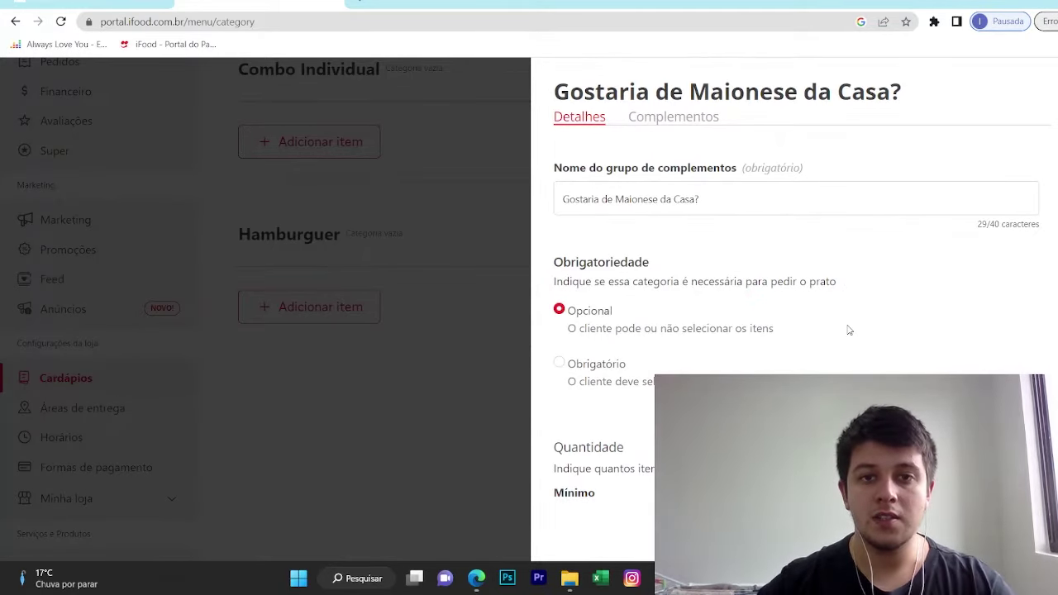
pyautogui.scroll(-1, 838, 331)
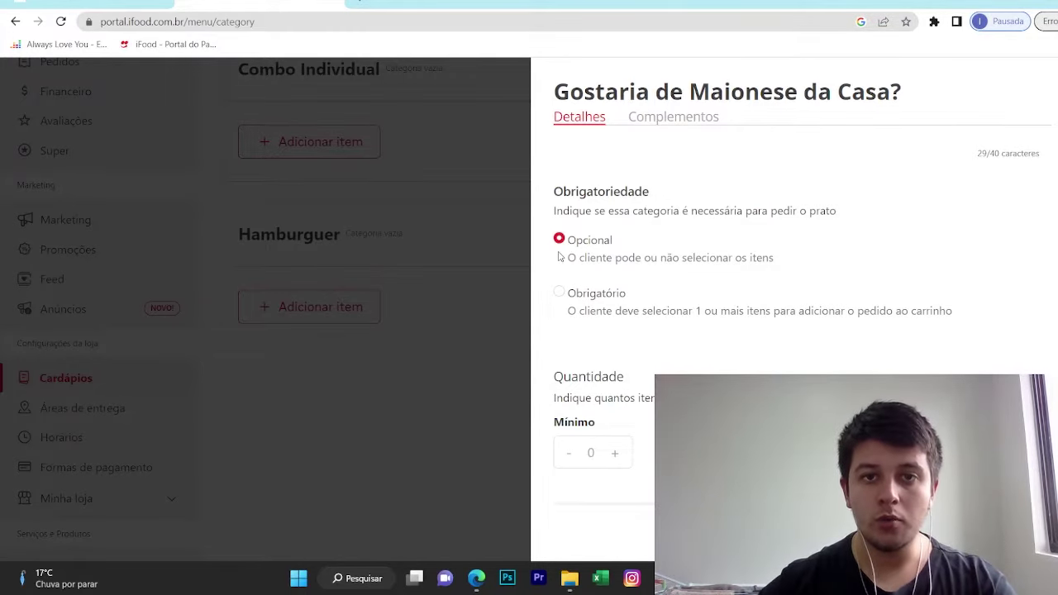
pyautogui.click(558, 292)
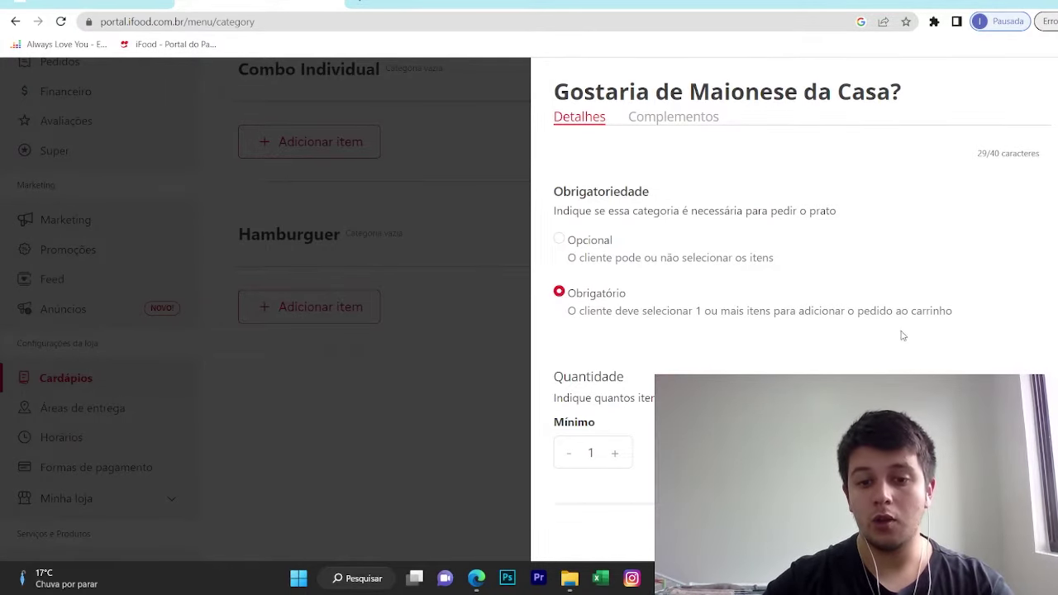
# Try a maximum of 2 selectable items for the complement group and set it back to 1
pyautogui.scroll(-2, 902, 335)
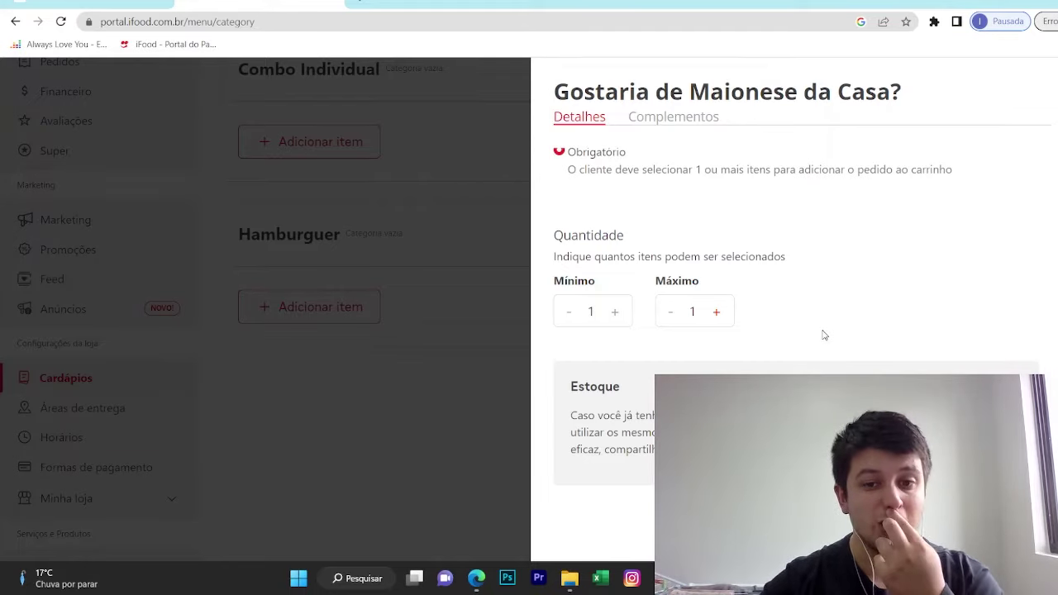
pyautogui.scroll(-1, 822, 335)
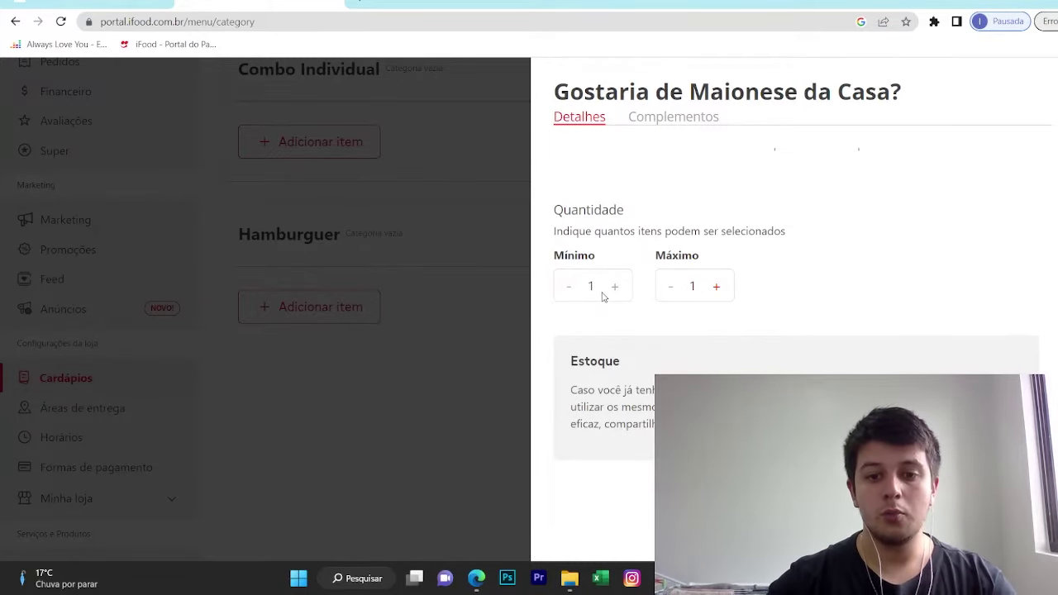
pyautogui.click(715, 287)
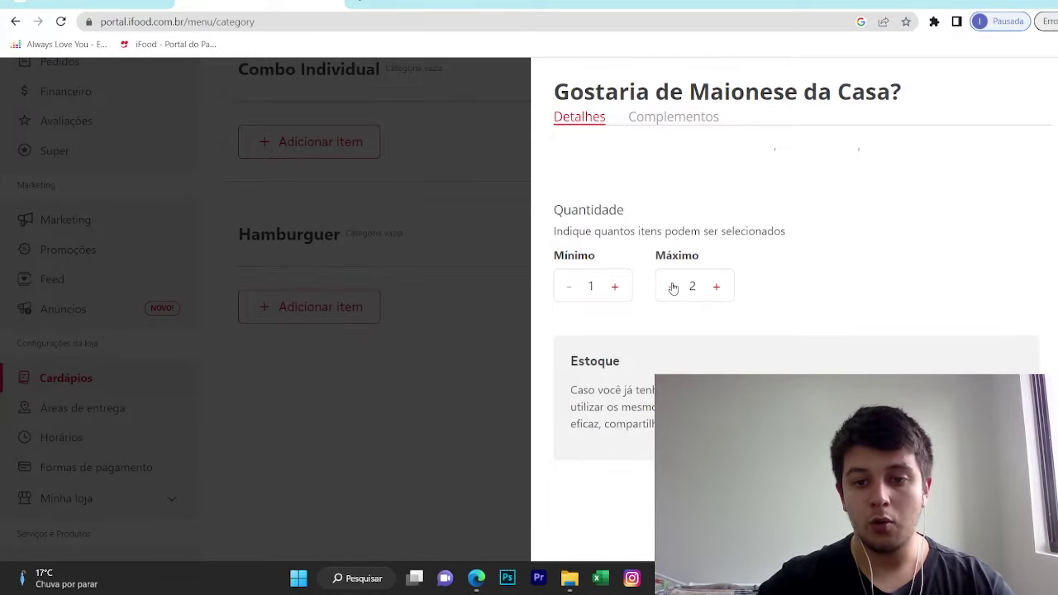
pyautogui.click(673, 288)
pyautogui.doubleClick(592, 285)
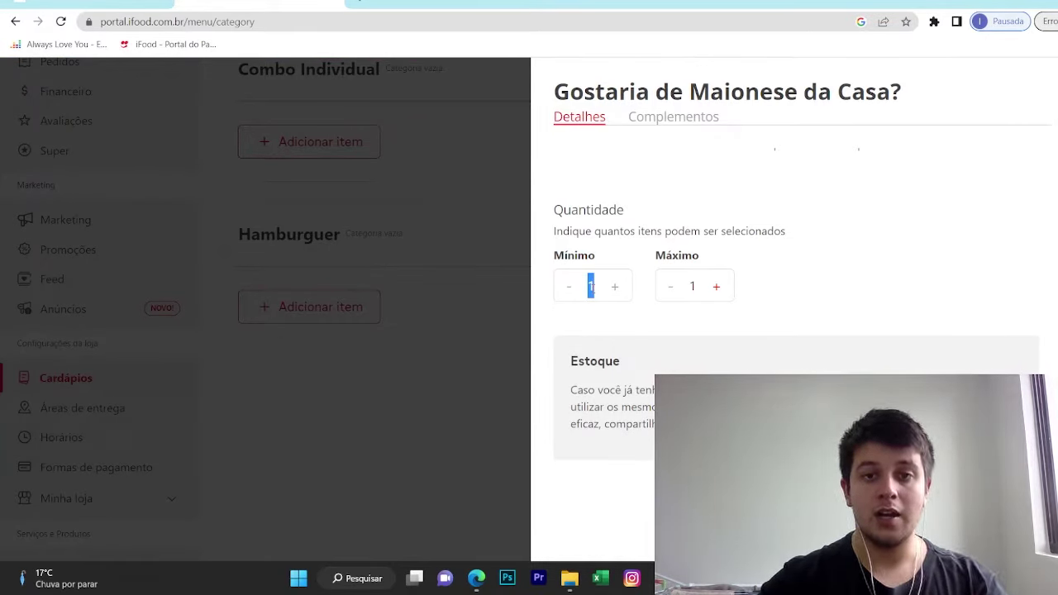
pyautogui.click(692, 285)
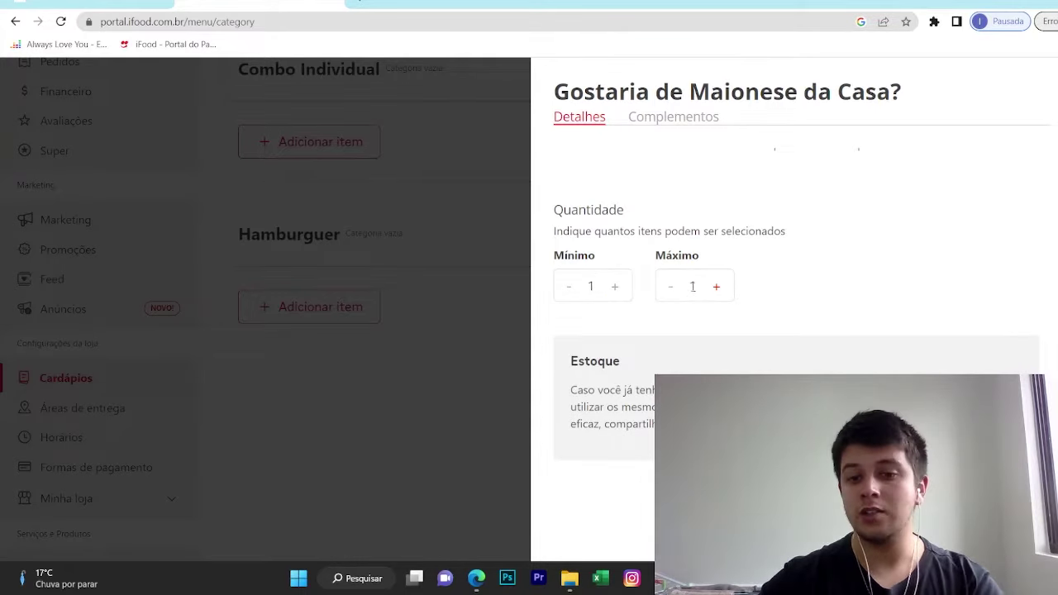
pyautogui.click(694, 308)
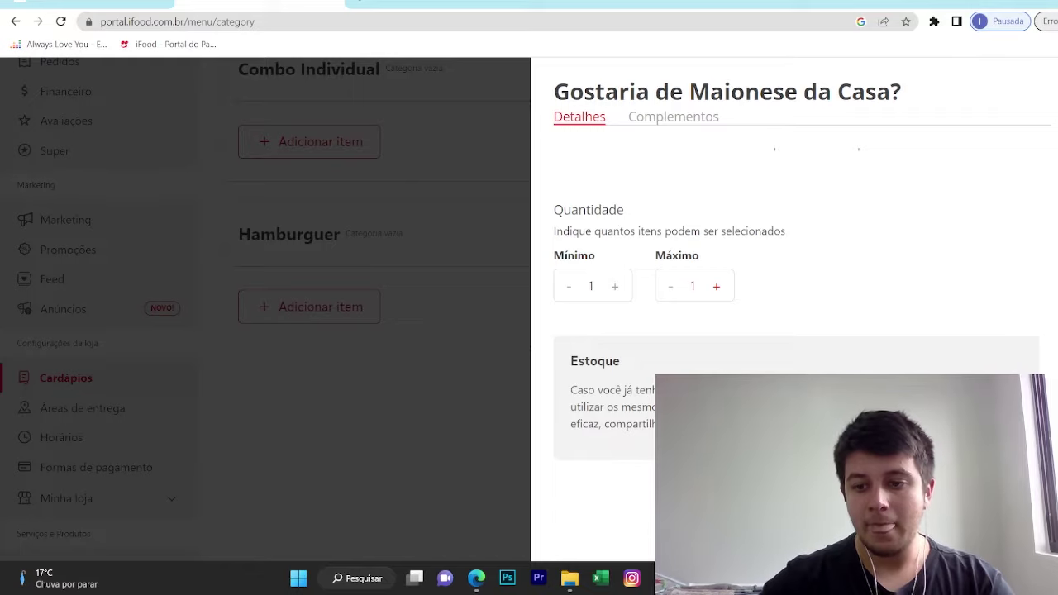
# Add a Preparado complement to the "Gostaria de Maionese da Casa?" group and name it "Sim"
pyautogui.click(672, 117)
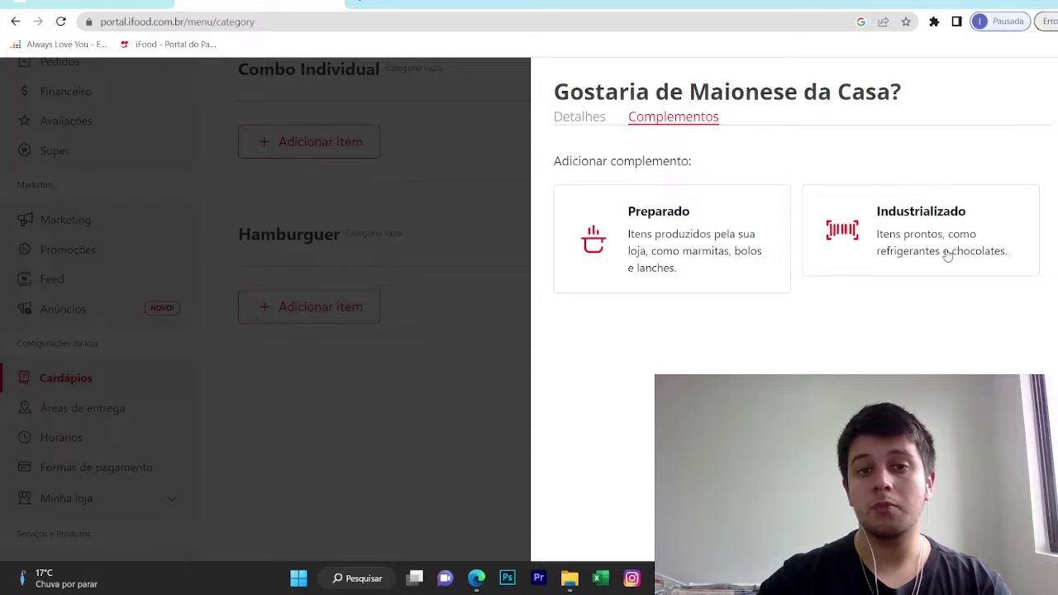
pyautogui.click(698, 256)
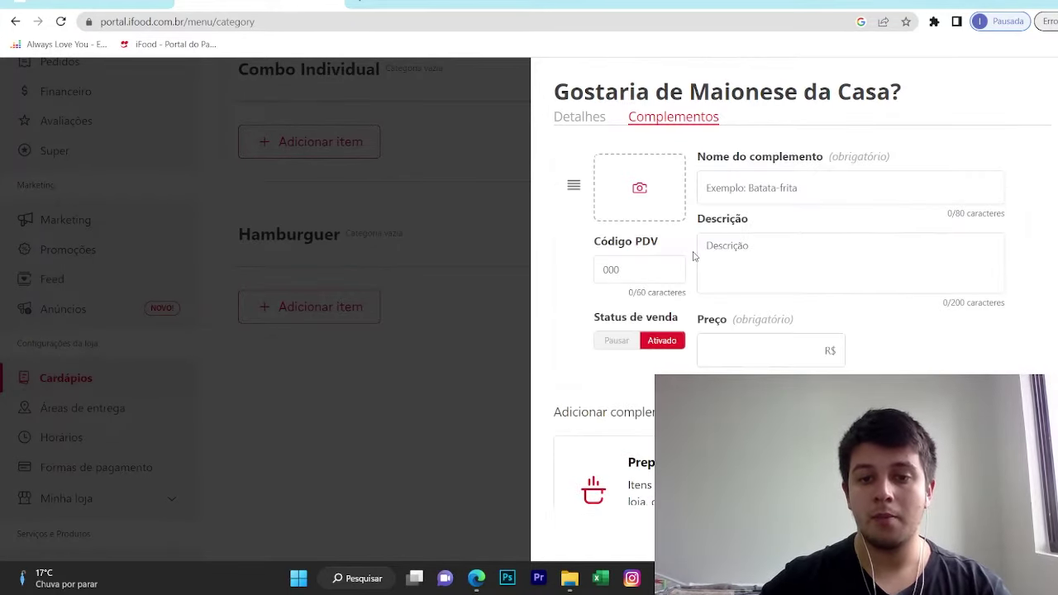
pyautogui.click(812, 190)
pyautogui.press('capslock')
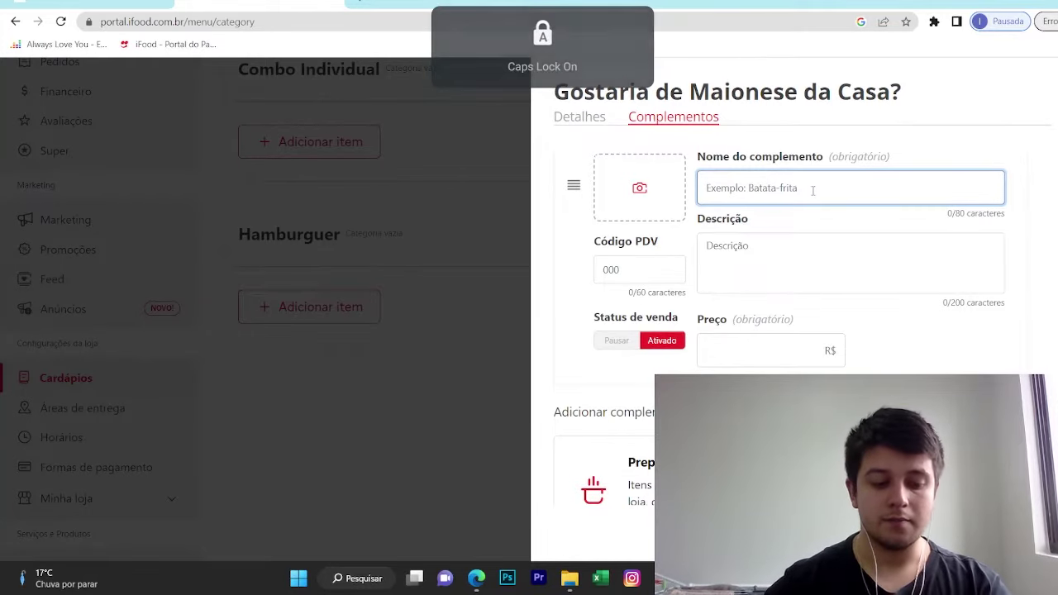
pyautogui.write('S')
pyautogui.press('capslock')
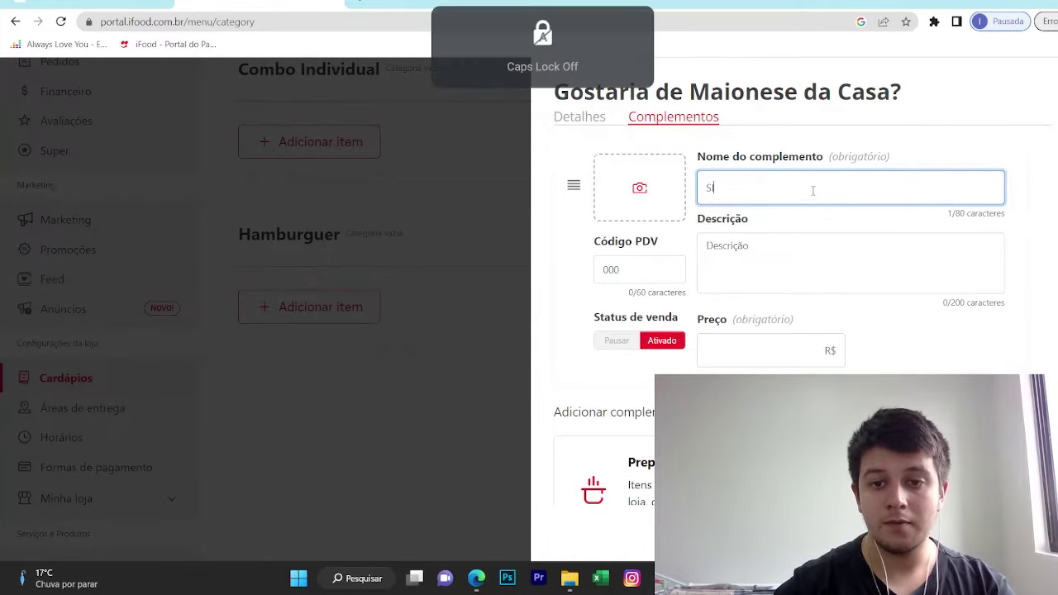
pyautogui.write('im')
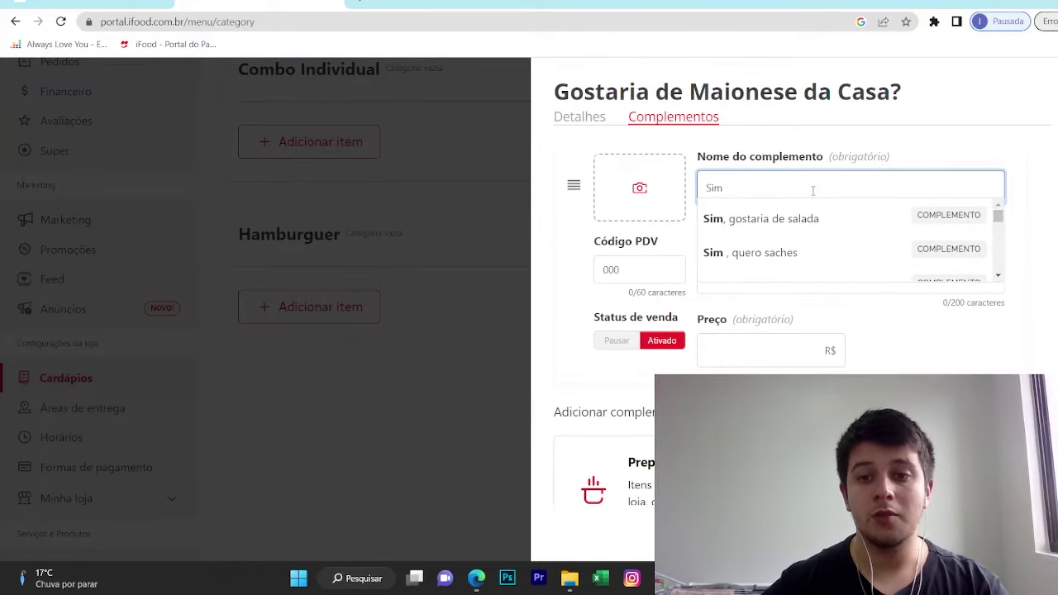
pyautogui.click(899, 139)
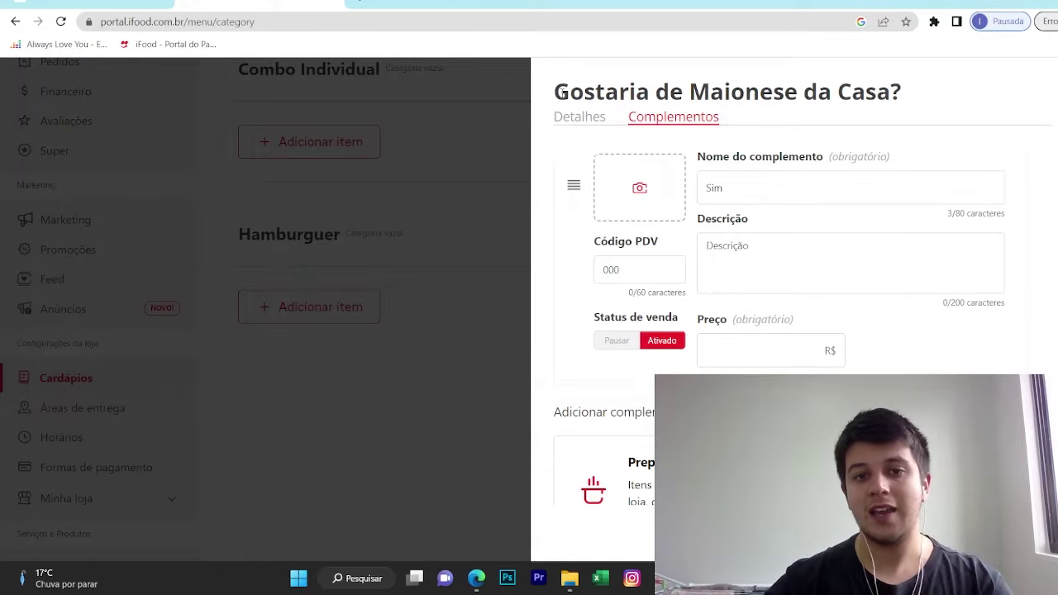
# Extend the complement's name to "Sim, Quero Maionese" and set its price to R$ 0,00
pyautogui.click(768, 192)
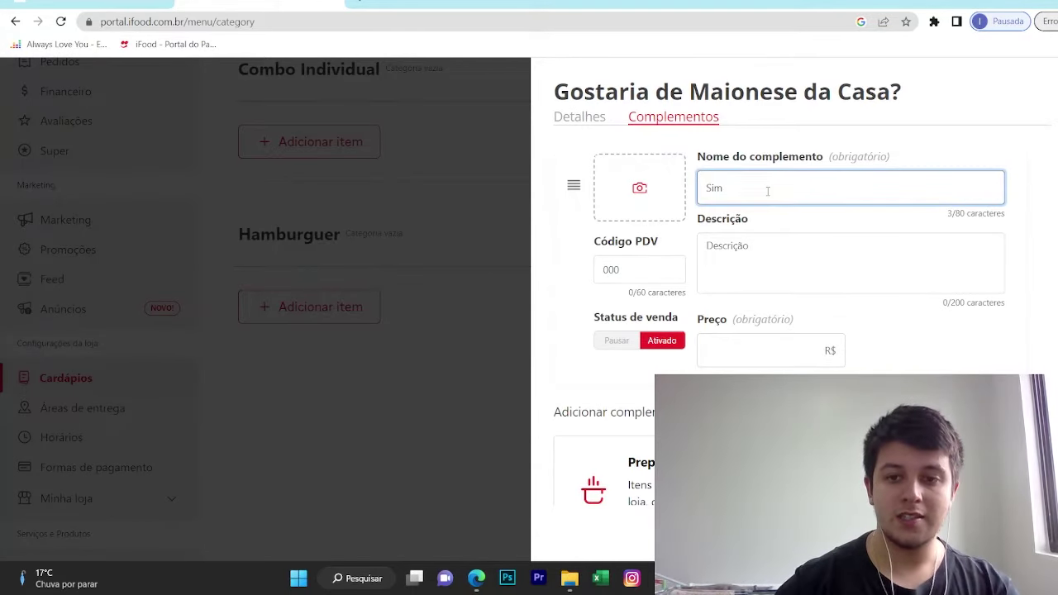
pyautogui.press('capslock')
pyautogui.press('BackSpace')
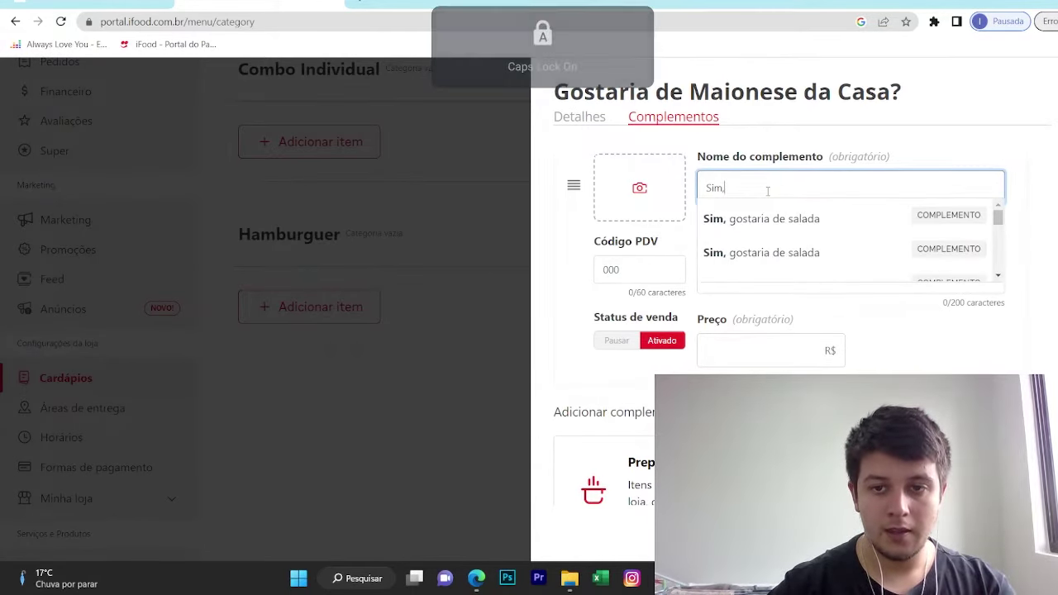
pyautogui.press('capslock')
pyautogui.write(',')
pyautogui.press('capslock')
pyautogui.write('Q')
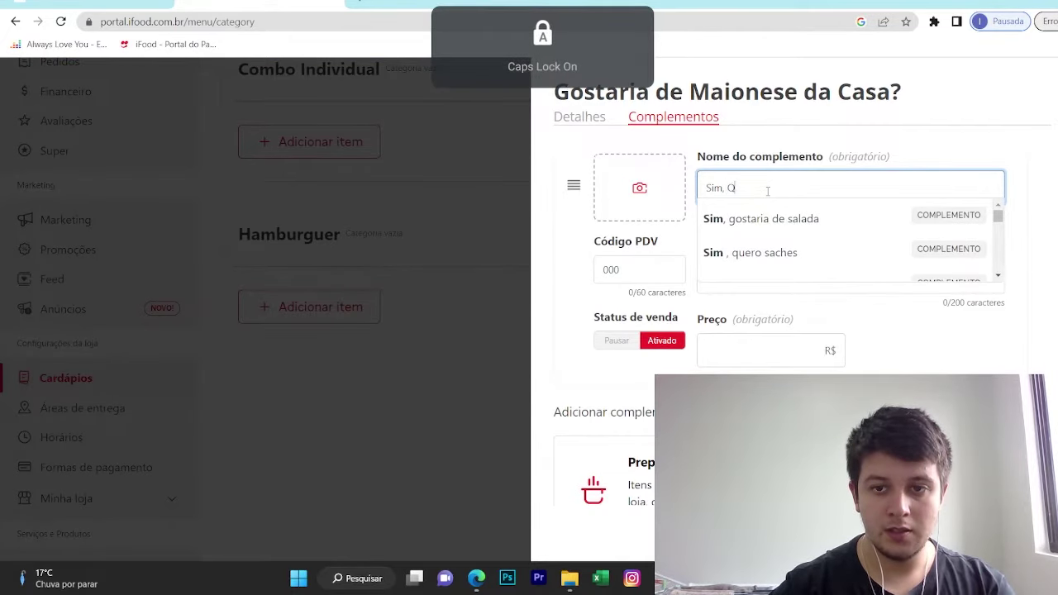
pyautogui.press('capslock')
pyautogui.write('uero')
pyautogui.press('capslock')
pyautogui.write('M')
pyautogui.press('capslock')
pyautogui.write('ai')
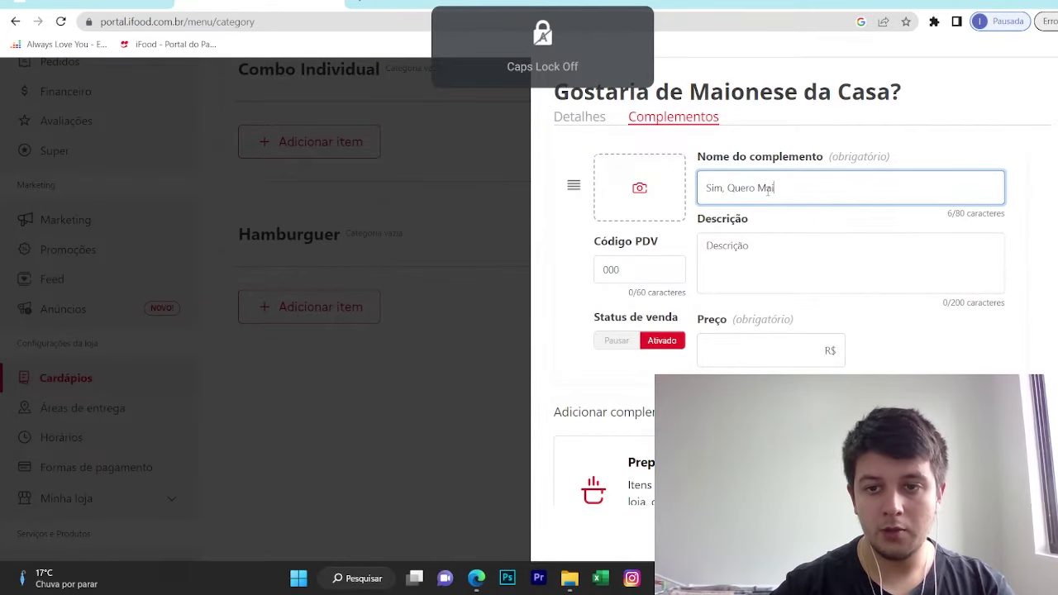
pyautogui.write('onese')
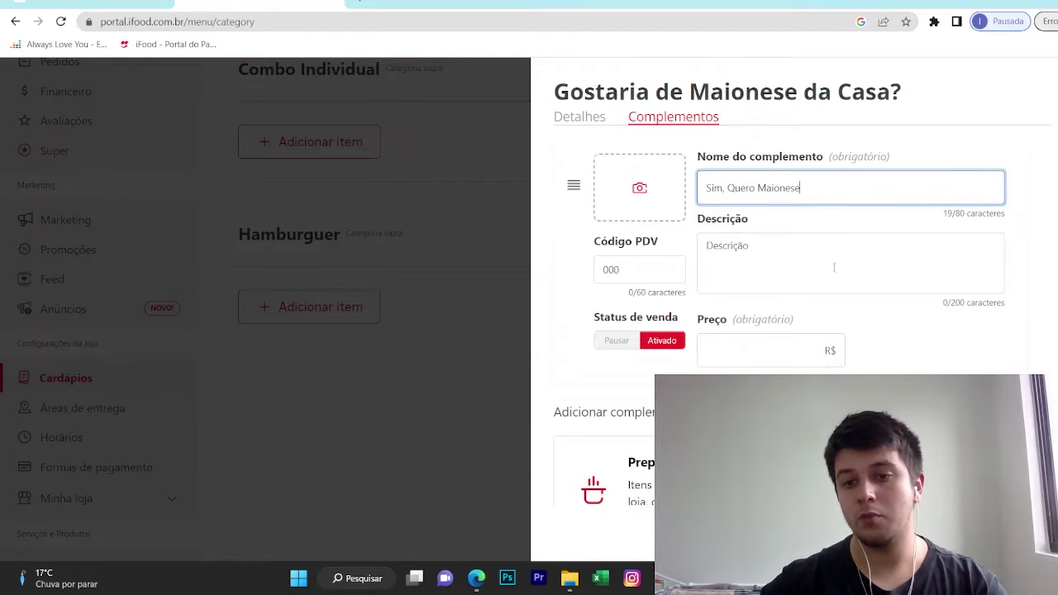
pyautogui.click(840, 356)
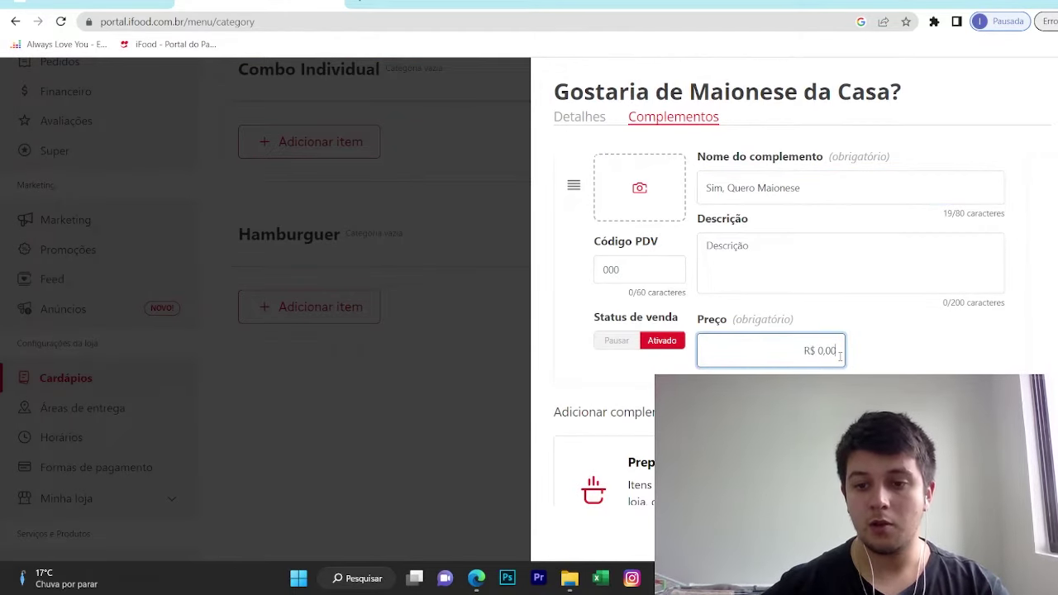
pyautogui.click(876, 337)
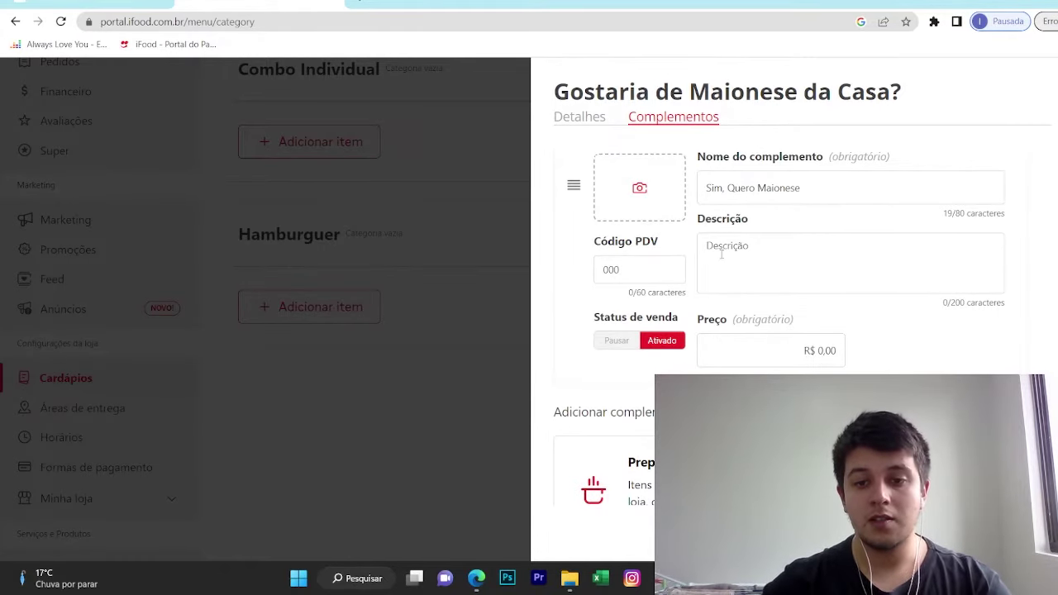
# Add a second Preparado complement to the group and name it "Não,obrigado"
pyautogui.scroll(-1, 826, 248)
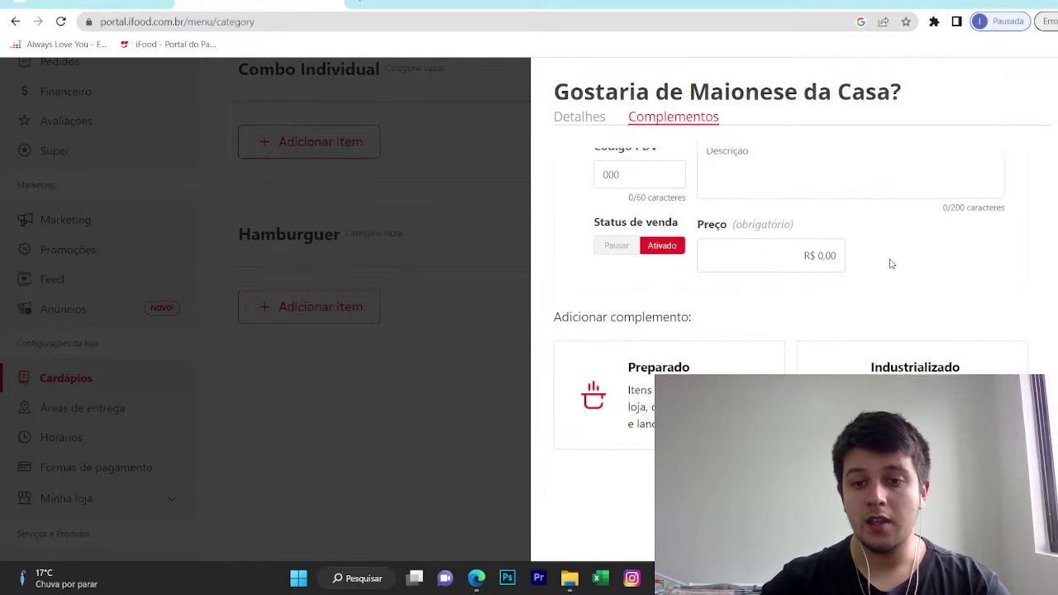
pyautogui.scroll(1, 917, 273)
pyautogui.scroll(-1, 640, 400)
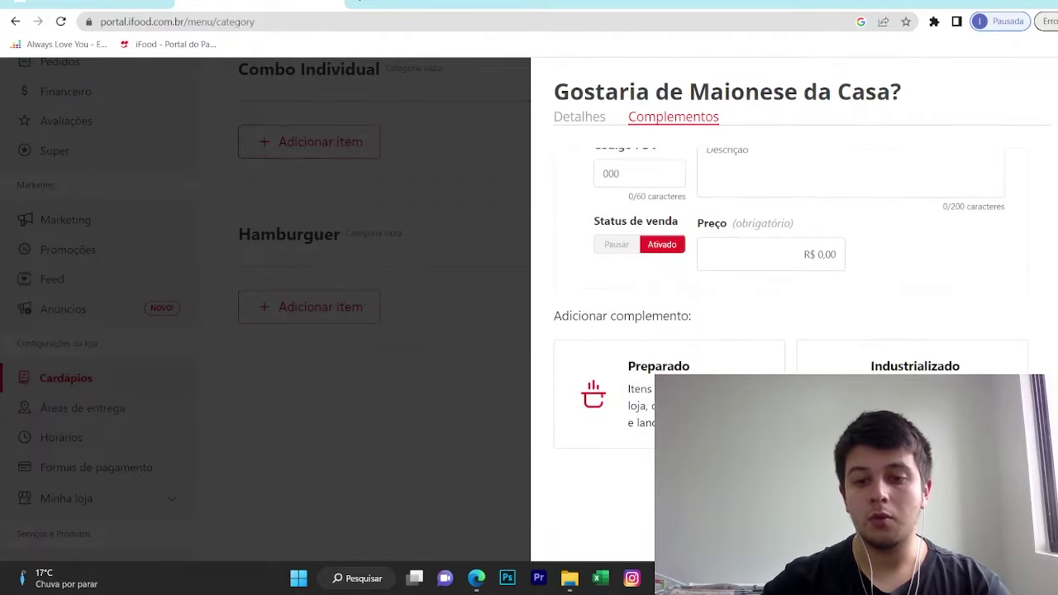
pyautogui.click(650, 400)
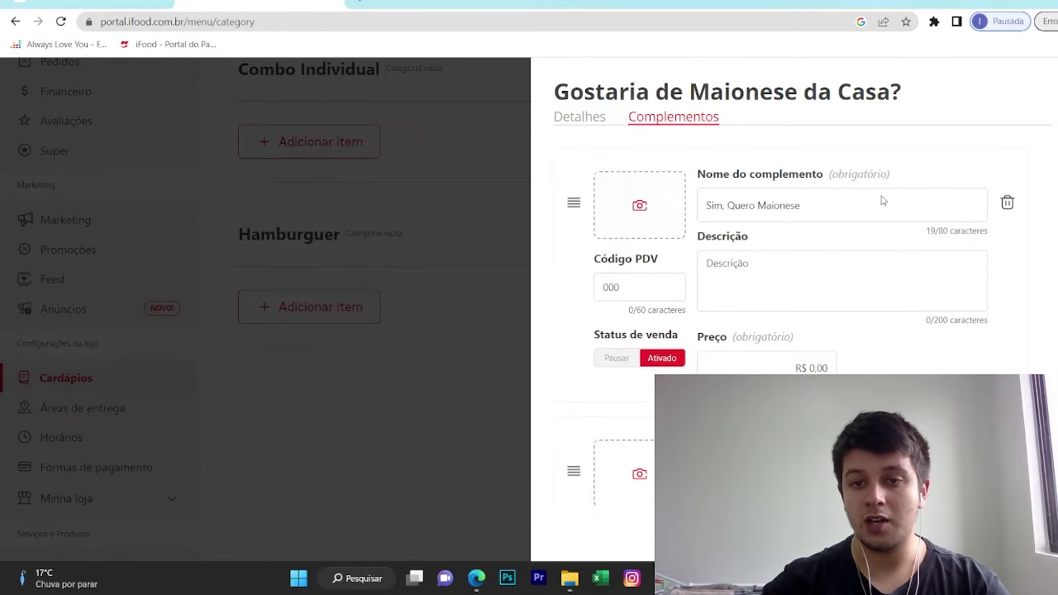
pyautogui.scroll(-3, 809, 288)
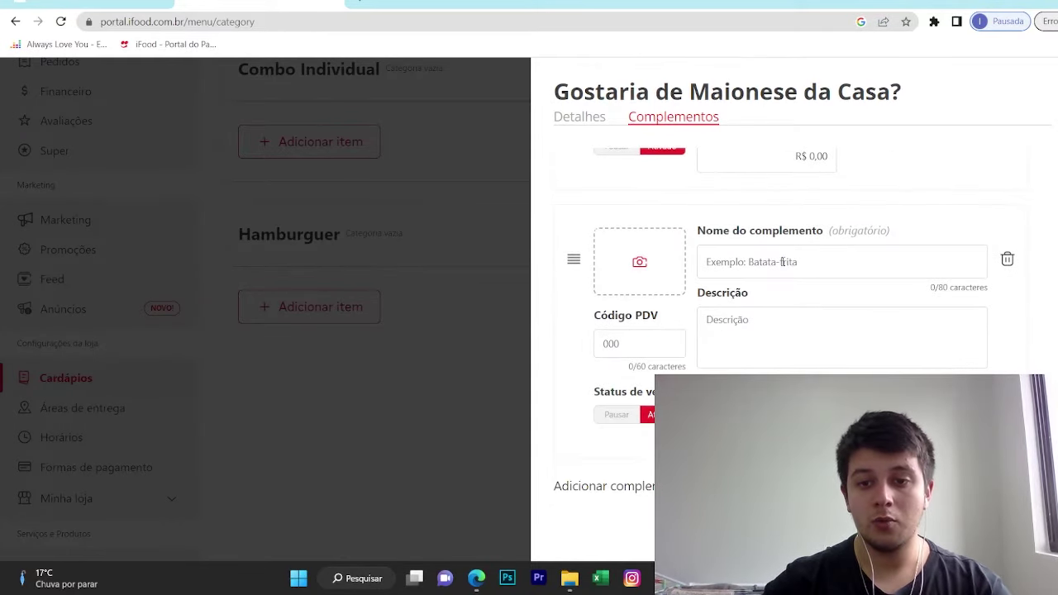
pyautogui.click(786, 261)
pyautogui.press('capslock')
pyautogui.write('N')
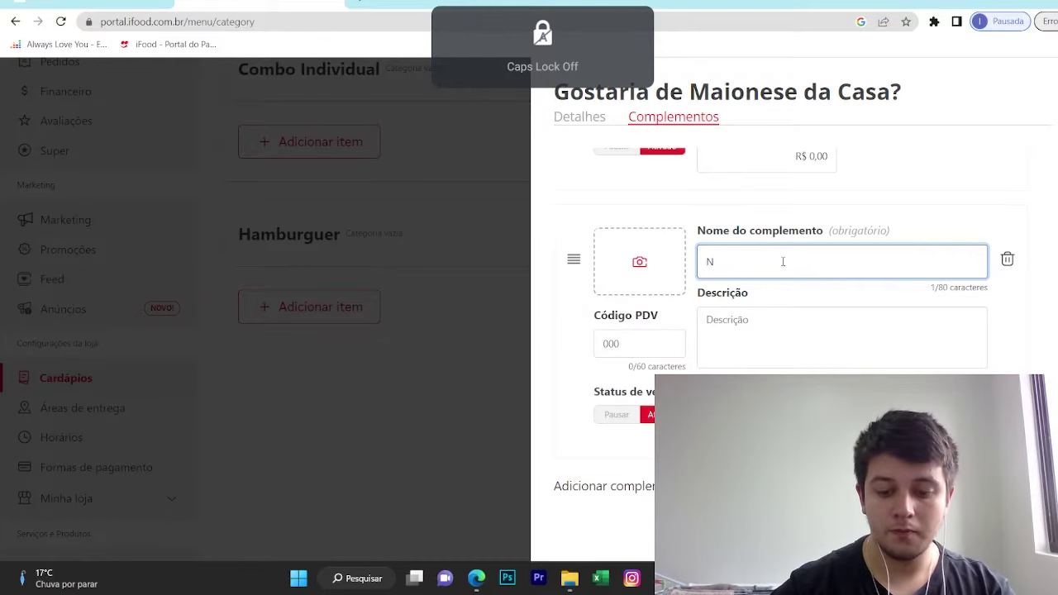
pyautogui.write('ao')
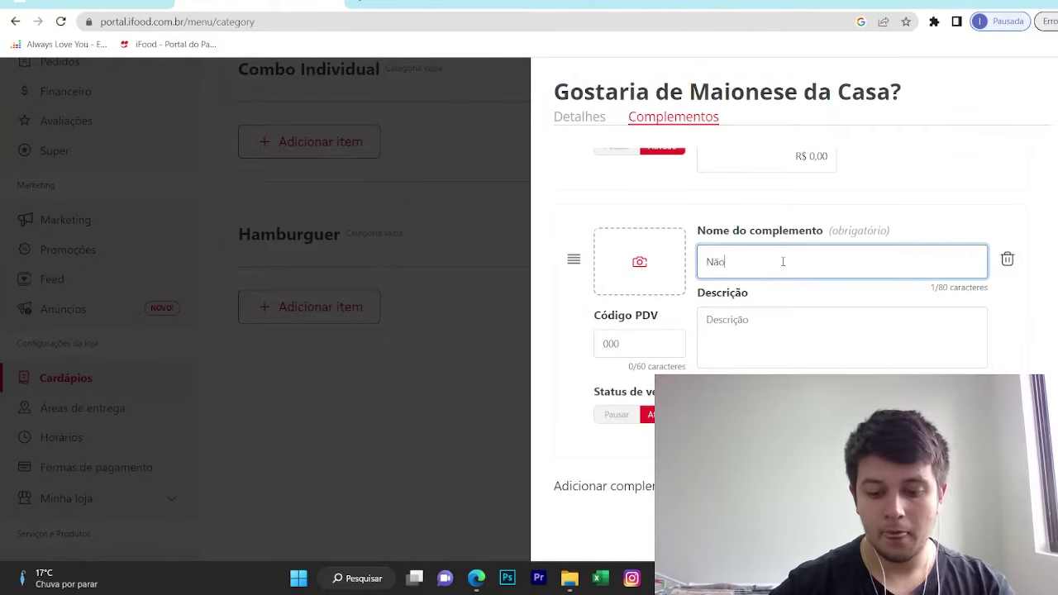
pyautogui.write(',obrigado')
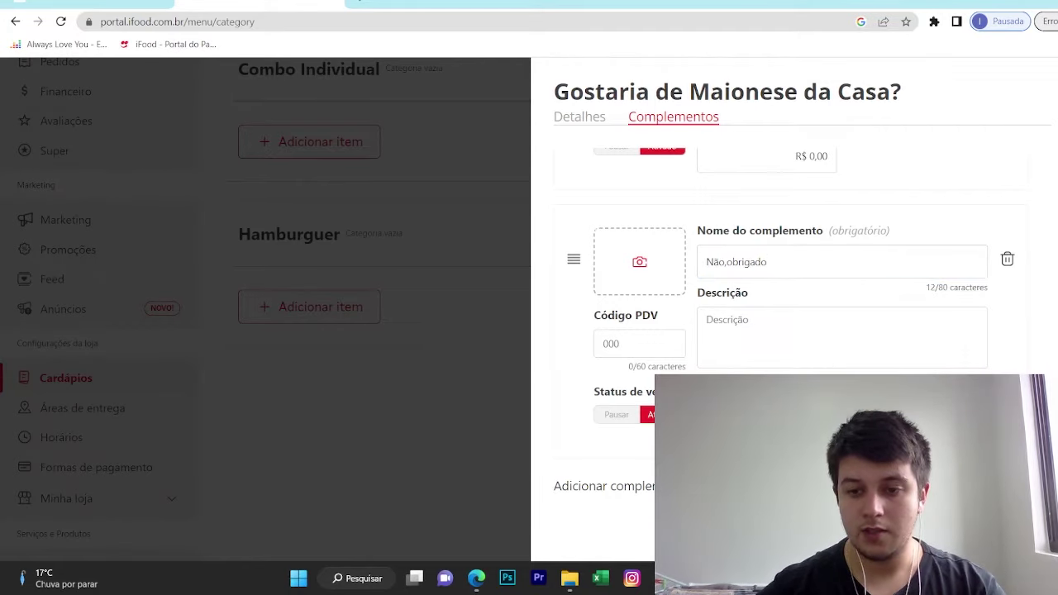
# Set the "Não,obrigado" complement's price to R$ 0,00, check both complements and save the group to the item
pyautogui.scroll(-2, 793, 330)
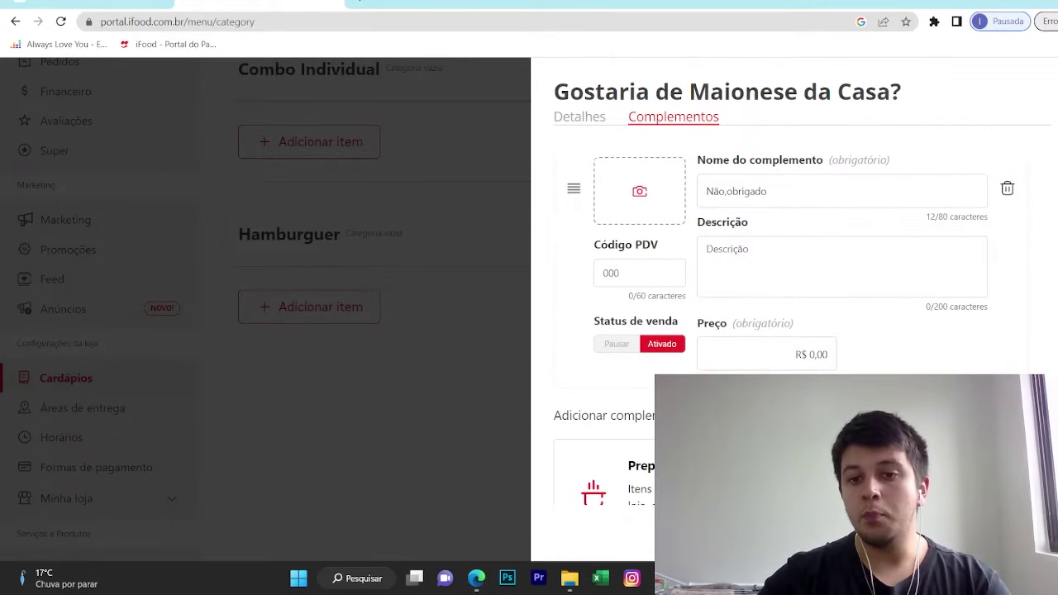
pyautogui.scroll(1, 833, 272)
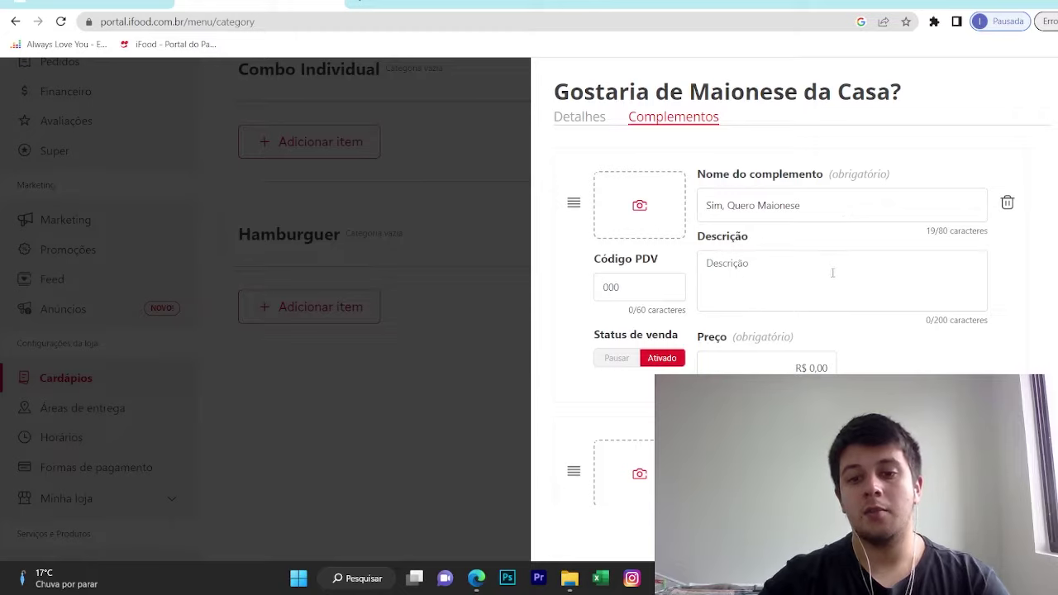
pyautogui.scroll(-3, 777, 343)
pyautogui.scroll(3, 785, 273)
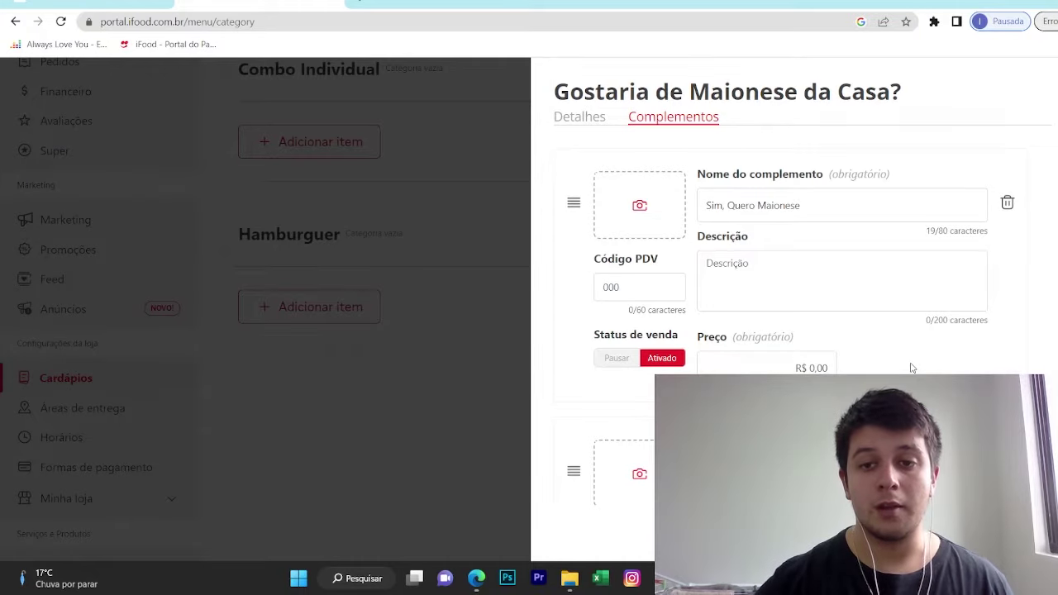
pyautogui.scroll(-2, 911, 367)
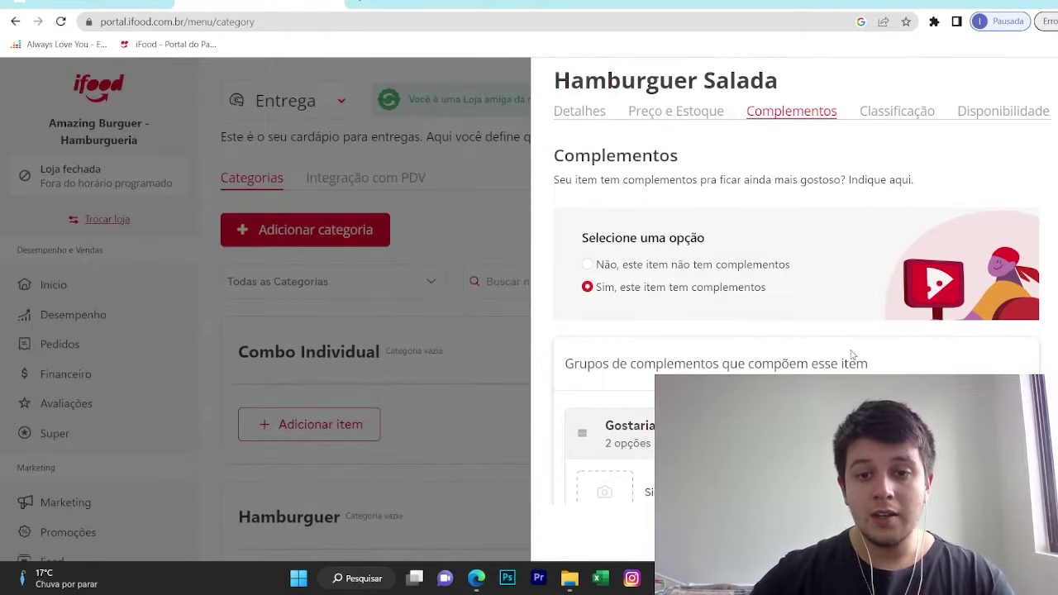
# Review the house-mayonnaise group in Hamburguer Salada's complements, including its requirement label, options and prices
pyautogui.scroll(-2, 855, 307)
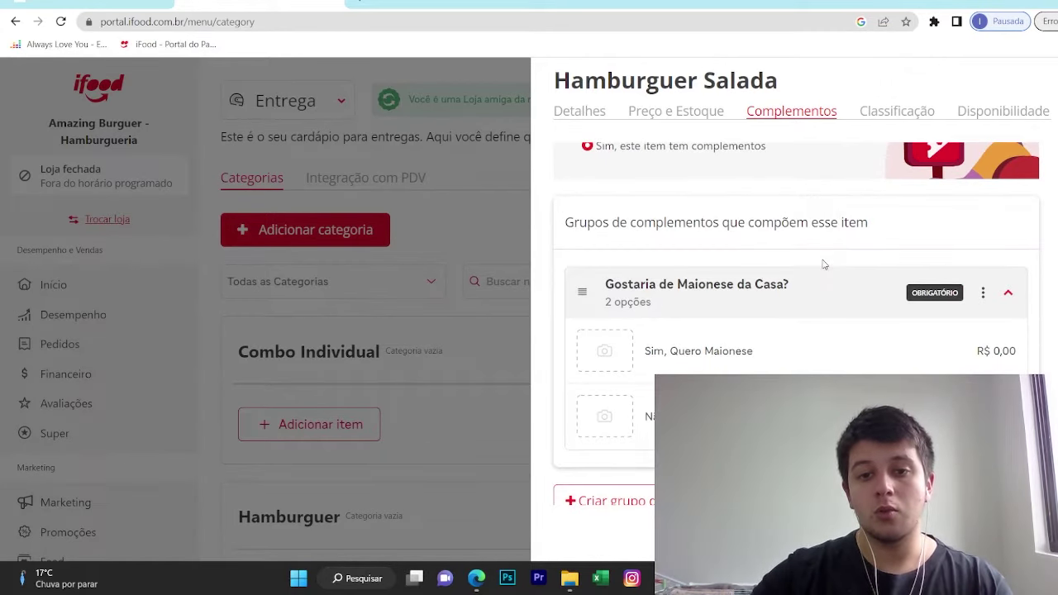
pyautogui.scroll(1, 824, 264)
pyautogui.scroll(1, 824, 264)
pyautogui.scroll(-2, 855, 259)
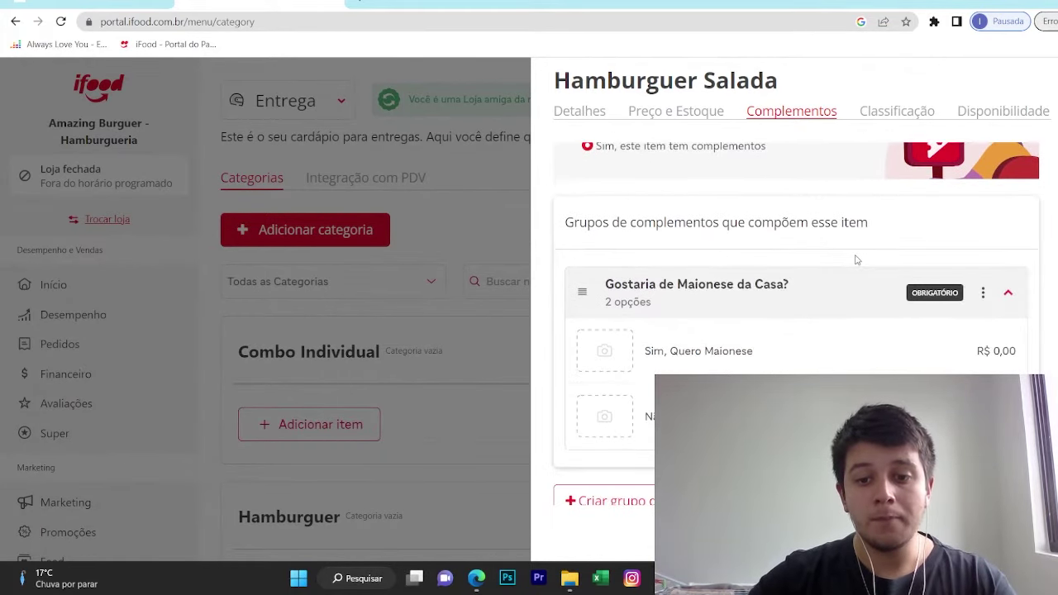
pyautogui.scroll(-1, 797, 249)
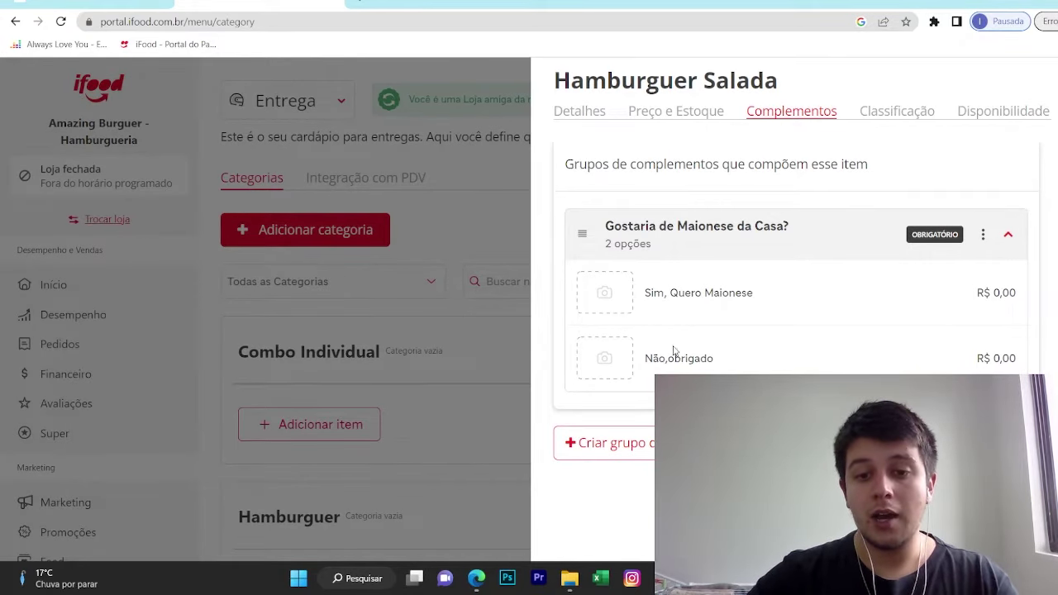
pyautogui.scroll(2, 826, 272)
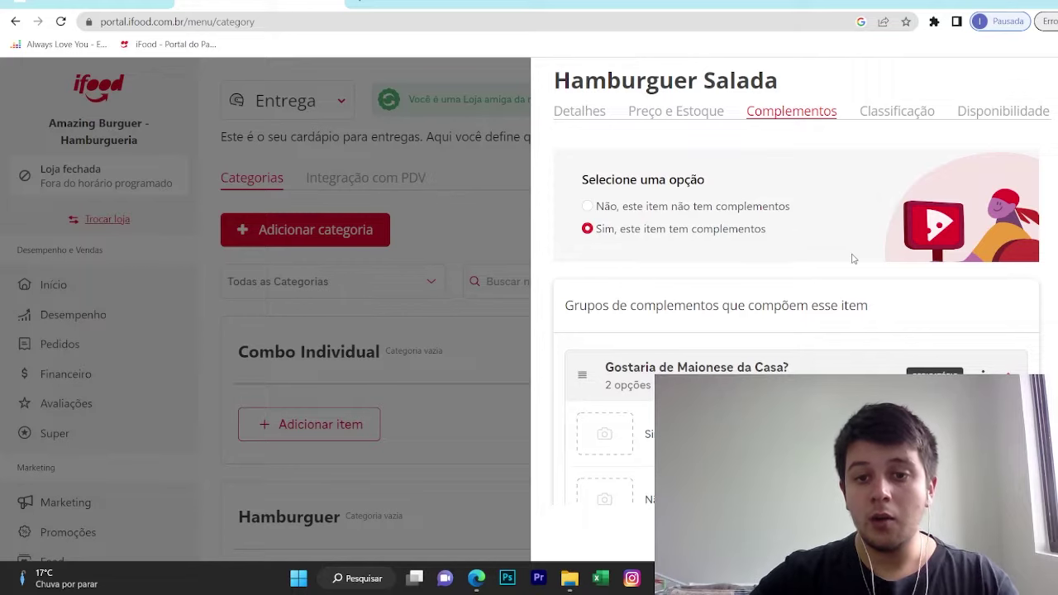
pyautogui.scroll(-2, 846, 257)
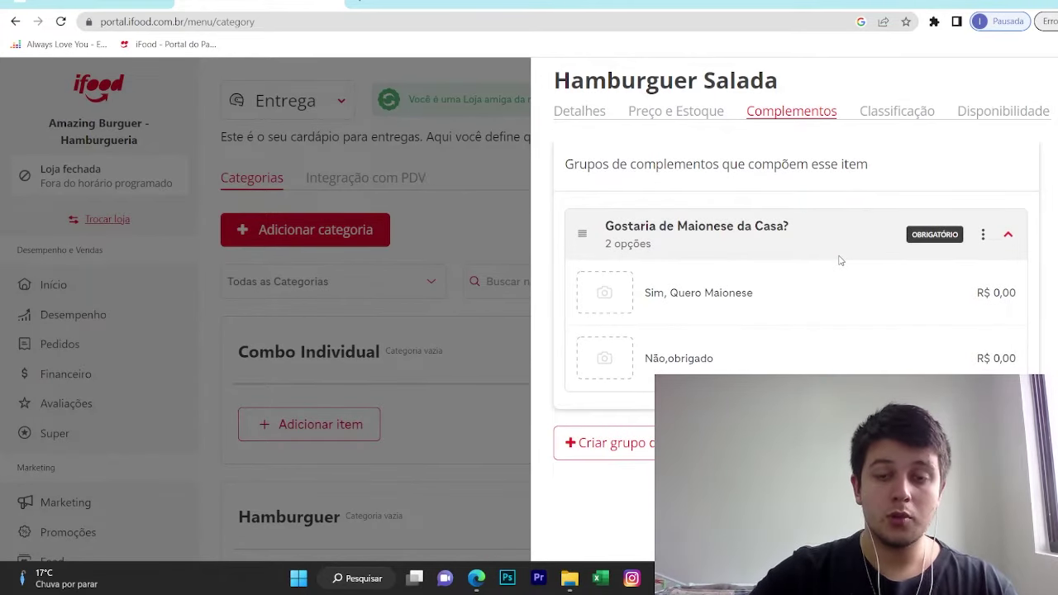
pyautogui.scroll(-2, 834, 262)
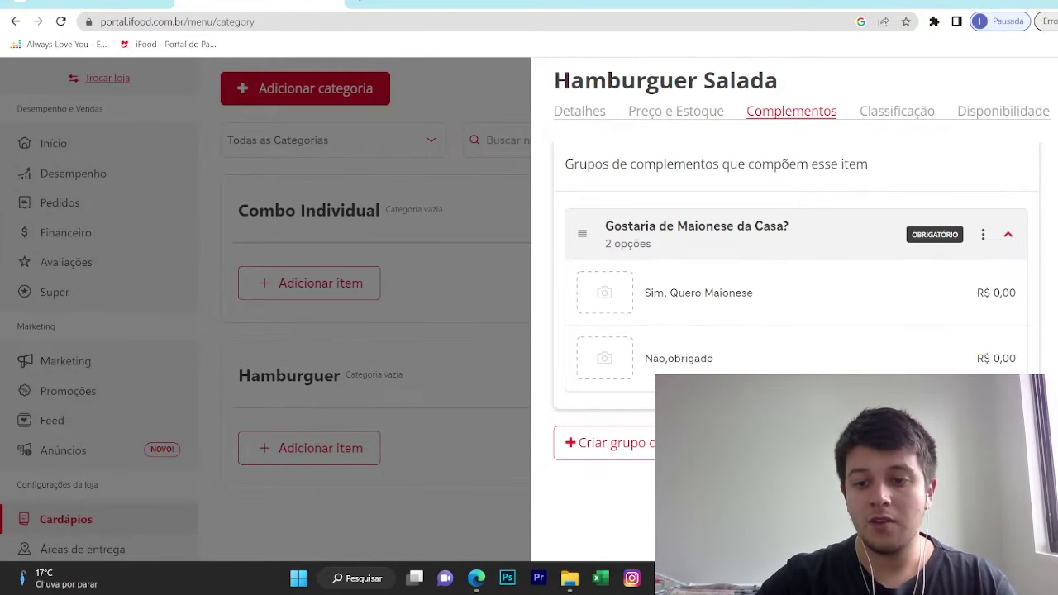
# Open the form for copying a complement group from another item and examine its category and item selectors
pyautogui.click(859, 442)
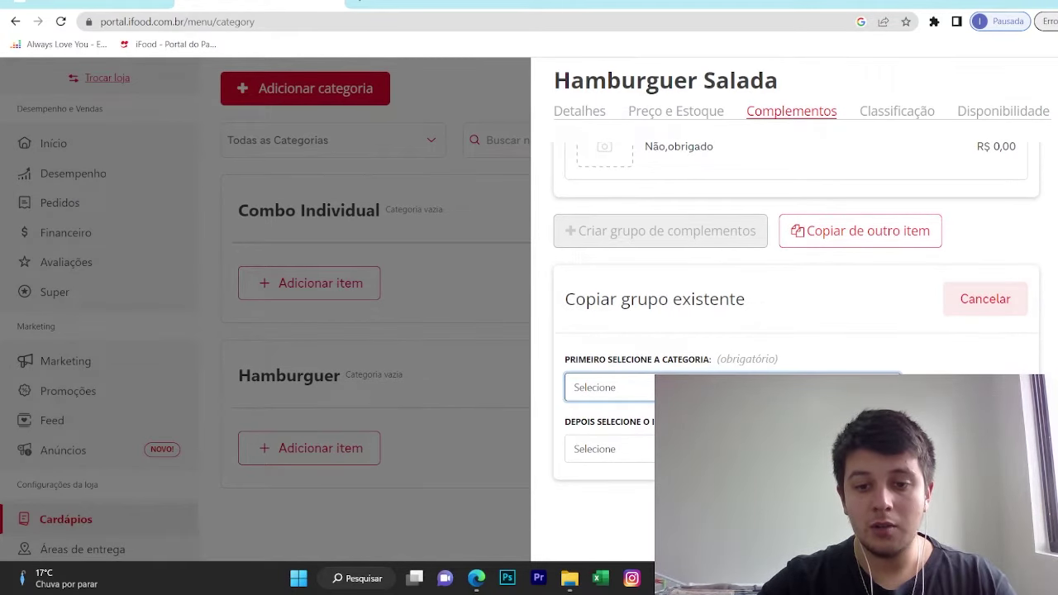
pyautogui.scroll(5, 829, 213)
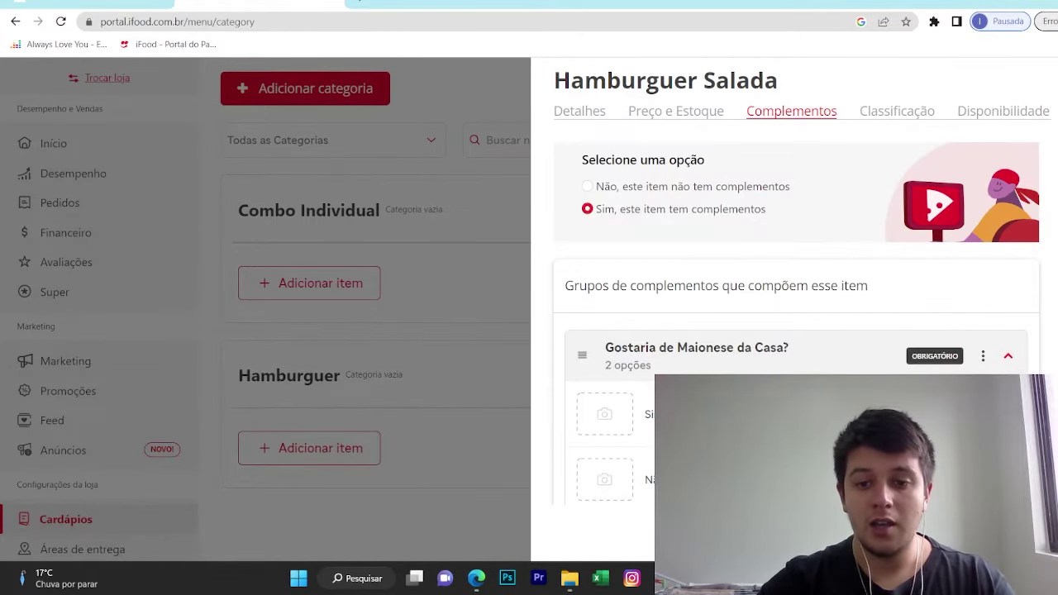
pyautogui.scroll(-5, 905, 354)
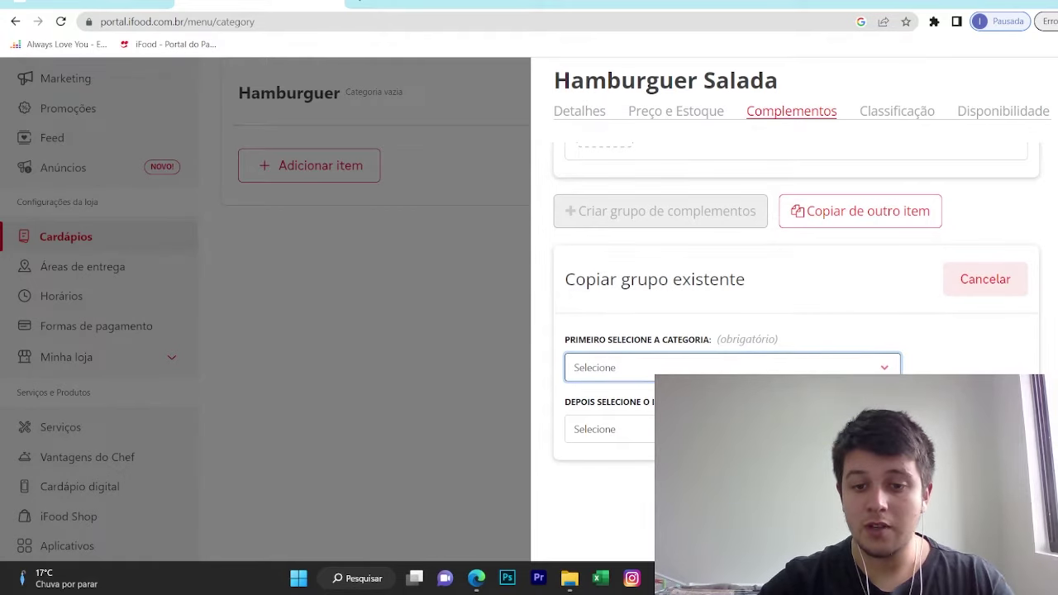
pyautogui.click(609, 428)
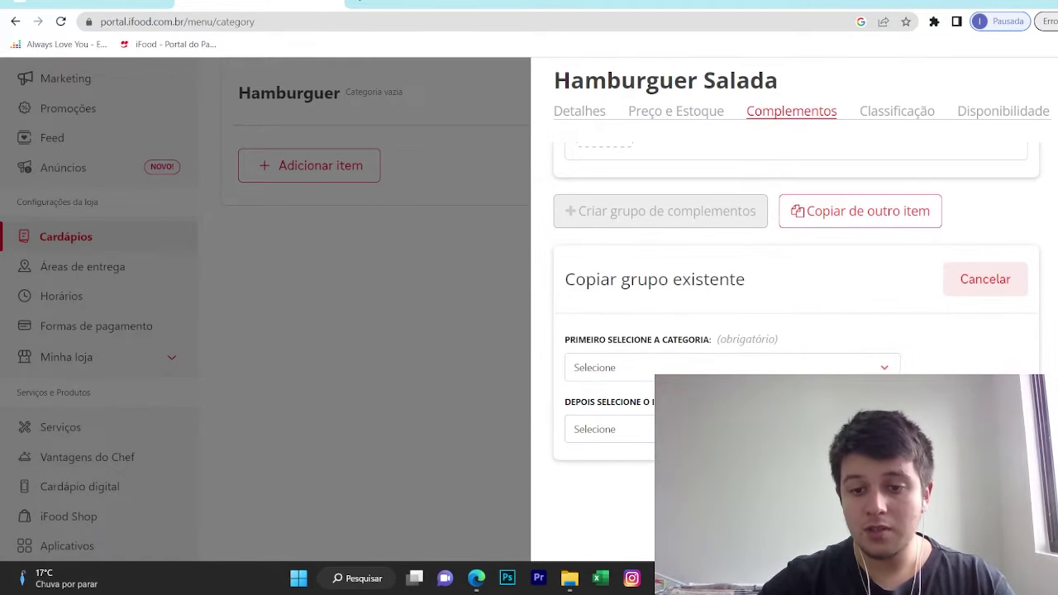
pyautogui.scroll(3, 626, 295)
pyautogui.scroll(3, 713, 302)
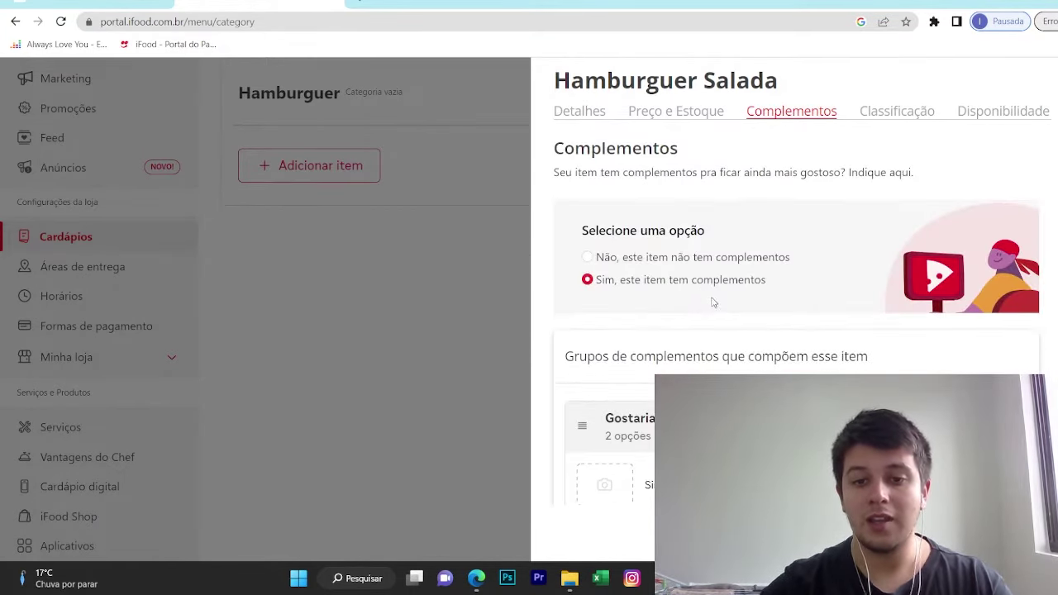
# Close the form for copying a complement group from another item
pyautogui.scroll(-2, 713, 302)
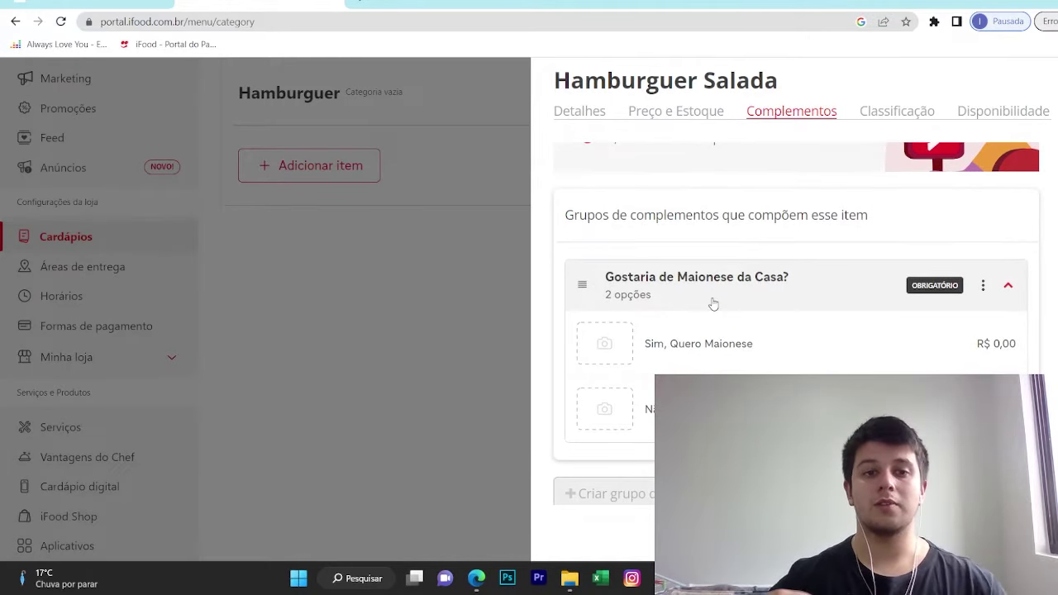
pyautogui.scroll(-2, 956, 292)
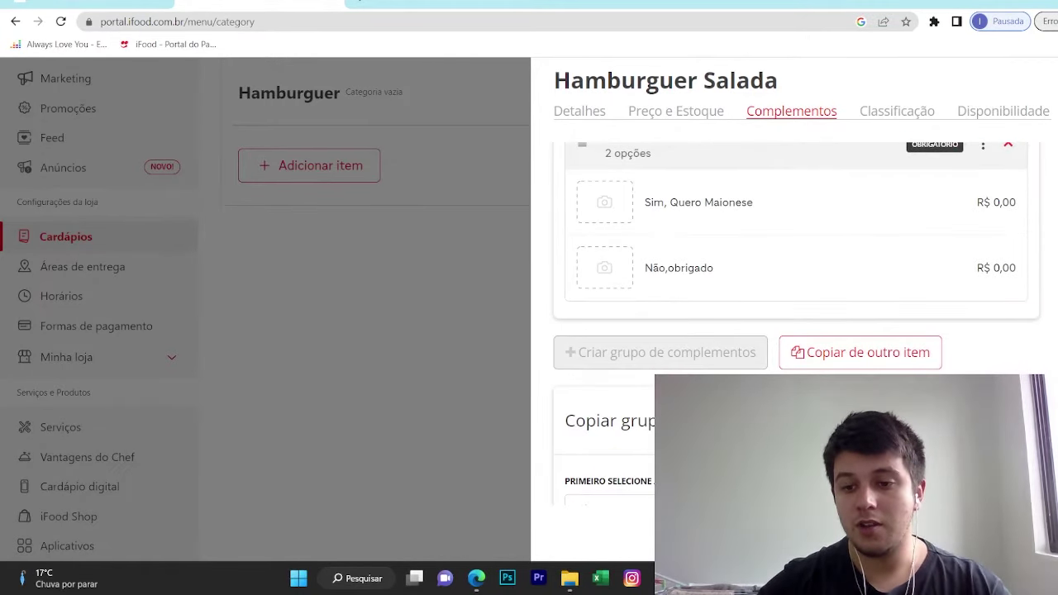
pyautogui.click(934, 352)
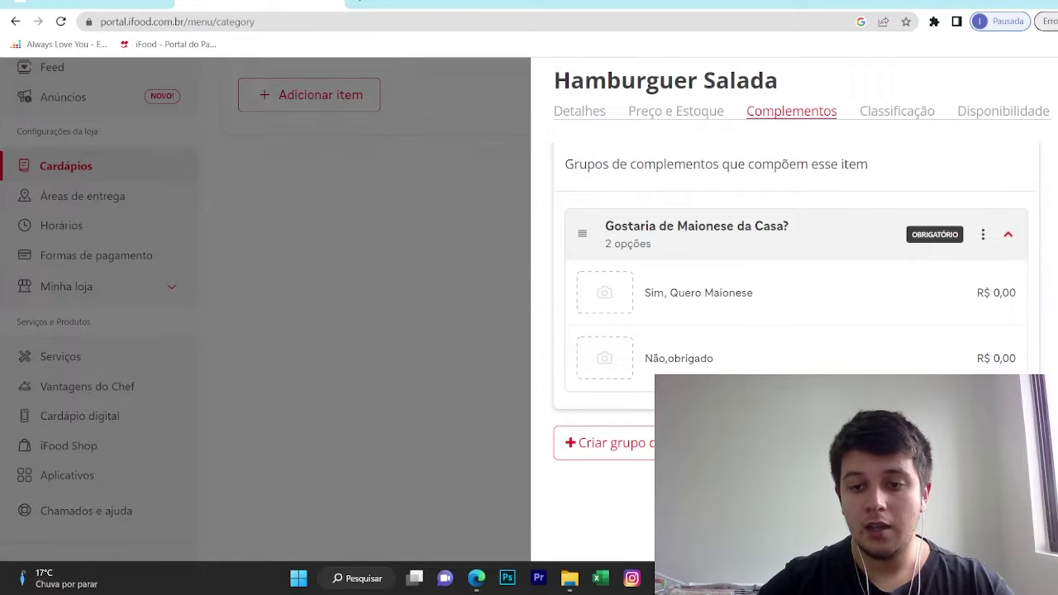
pyautogui.scroll(2, 1022, 373)
pyautogui.scroll(-2, 1022, 374)
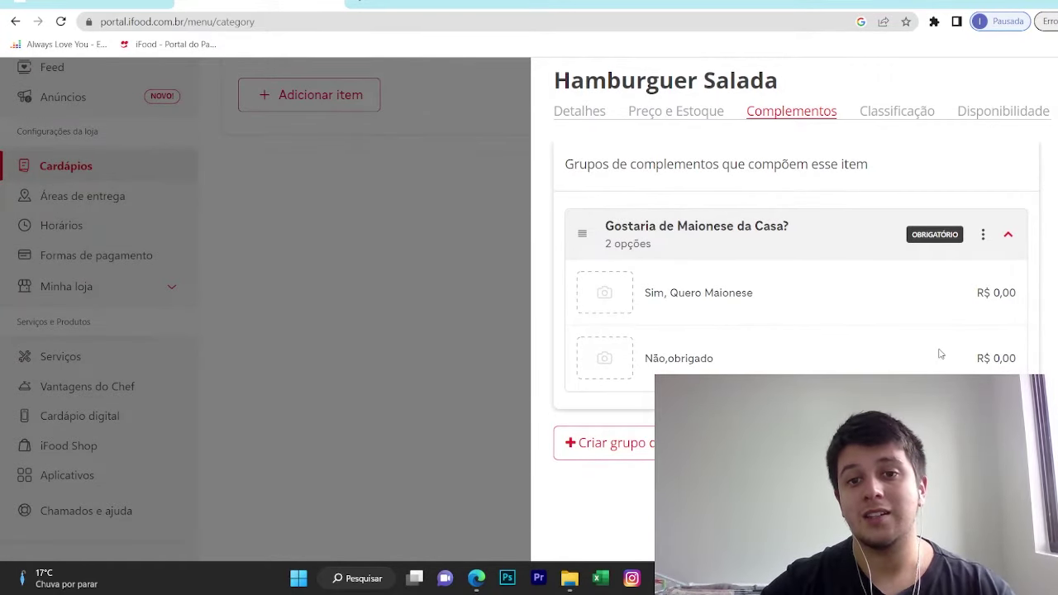
pyautogui.scroll(-1, 879, 341)
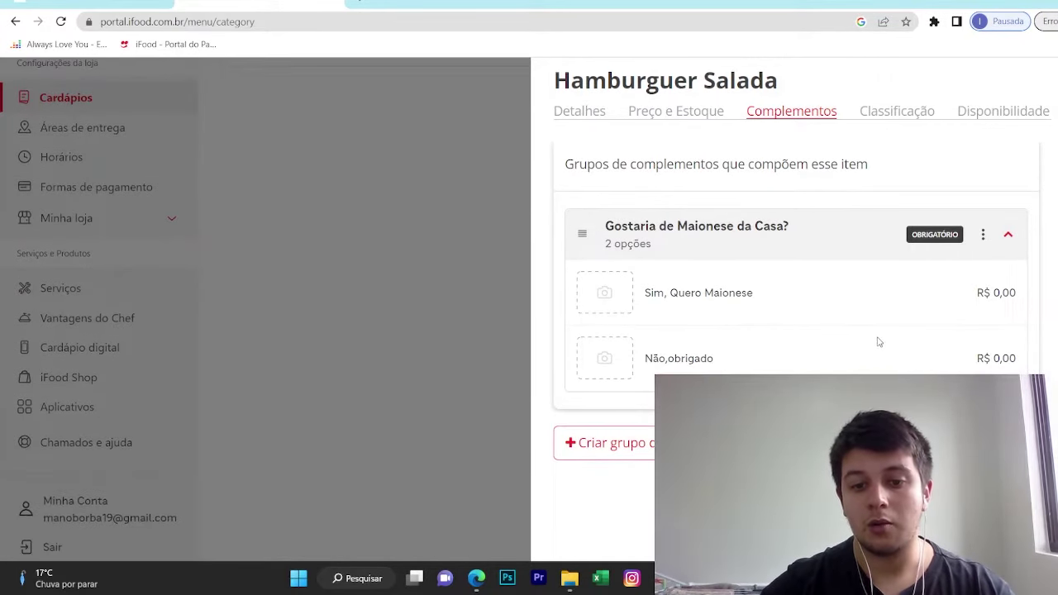
# Create a new complement group for Hamburguer Salada and begin its name with "Gostaria de"
pyautogui.click(628, 454)
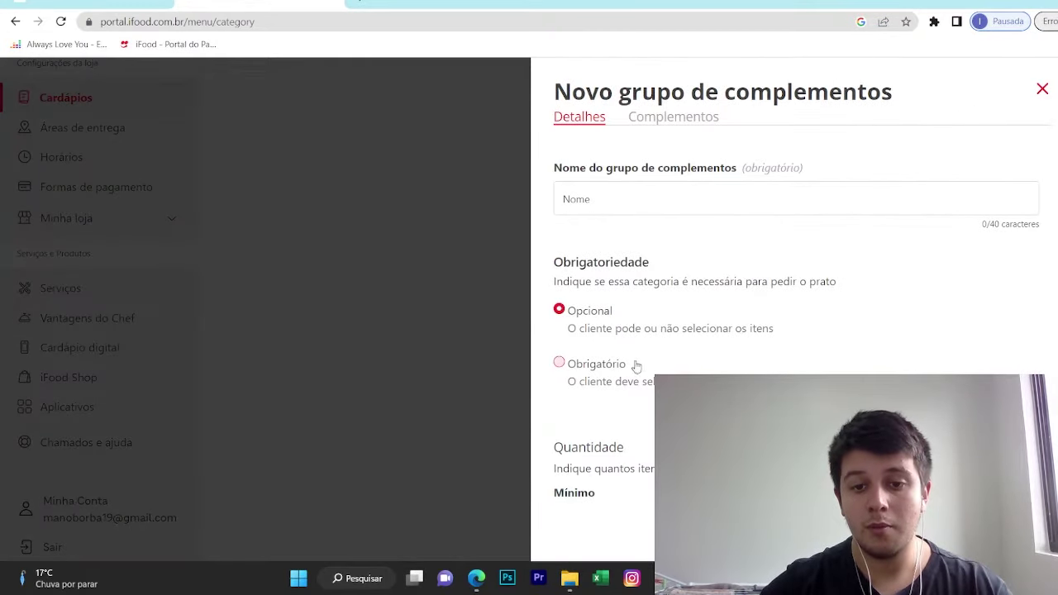
pyautogui.click(616, 206)
pyautogui.press('capslock')
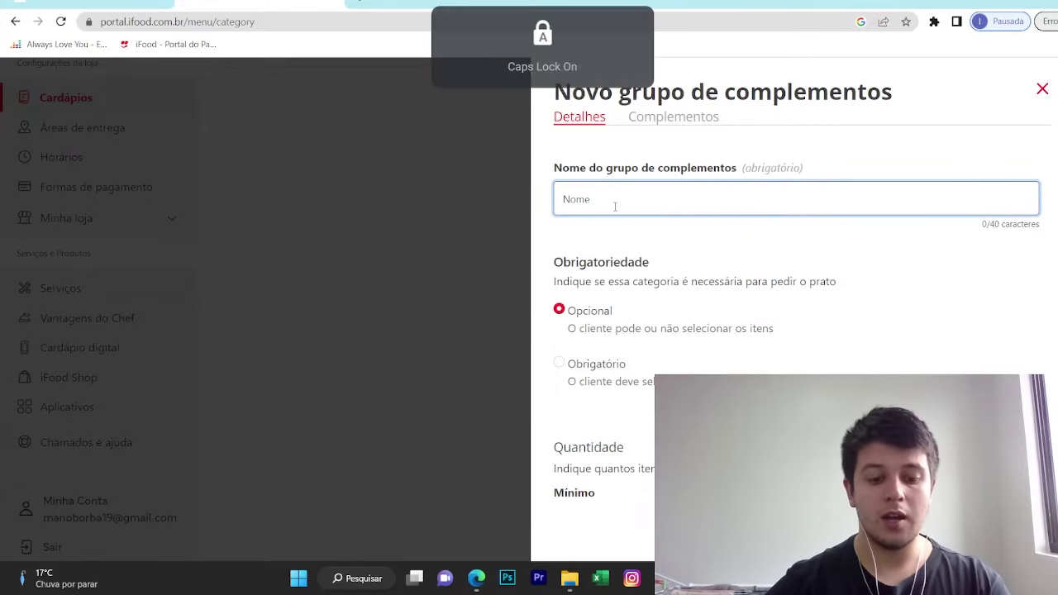
pyautogui.press('capslock')
pyautogui.write('Gostar')
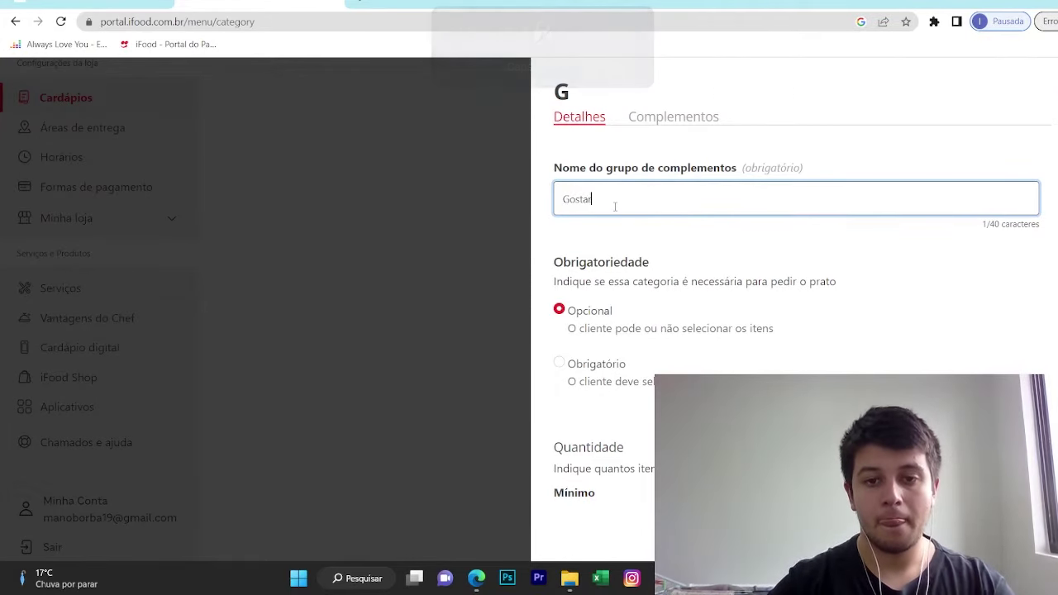
pyautogui.write('ia de')
pyautogui.press('capslock')
pyautogui.write('A')
pyautogui.press('capslock')
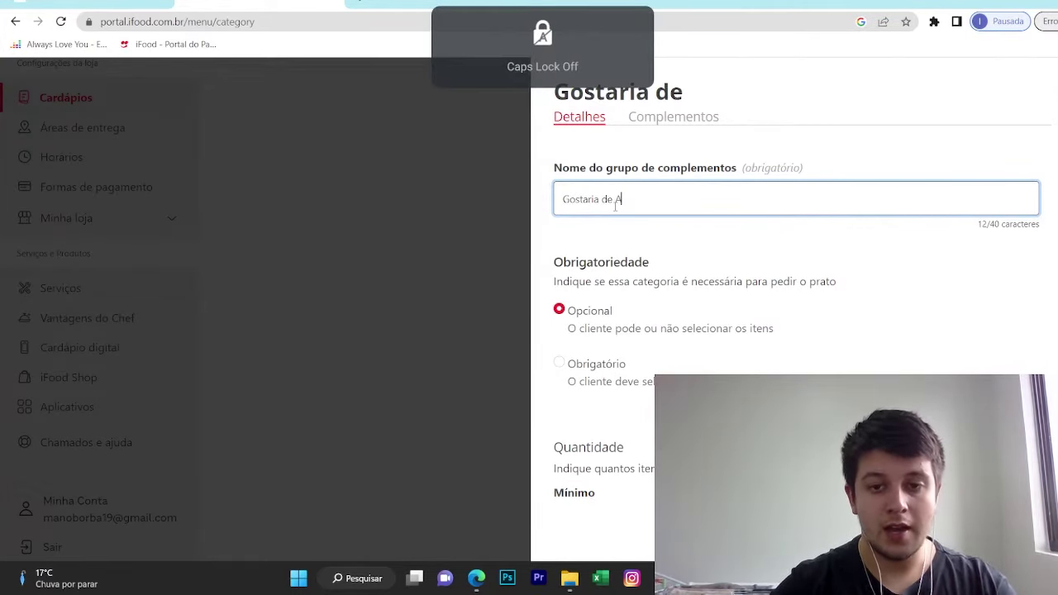
pyautogui.write('dic')
pyautogui.press('BackSpace')
pyautogui.press('BackSpace')
pyautogui.press('BackSpace')
pyautogui.press('BackSpace')
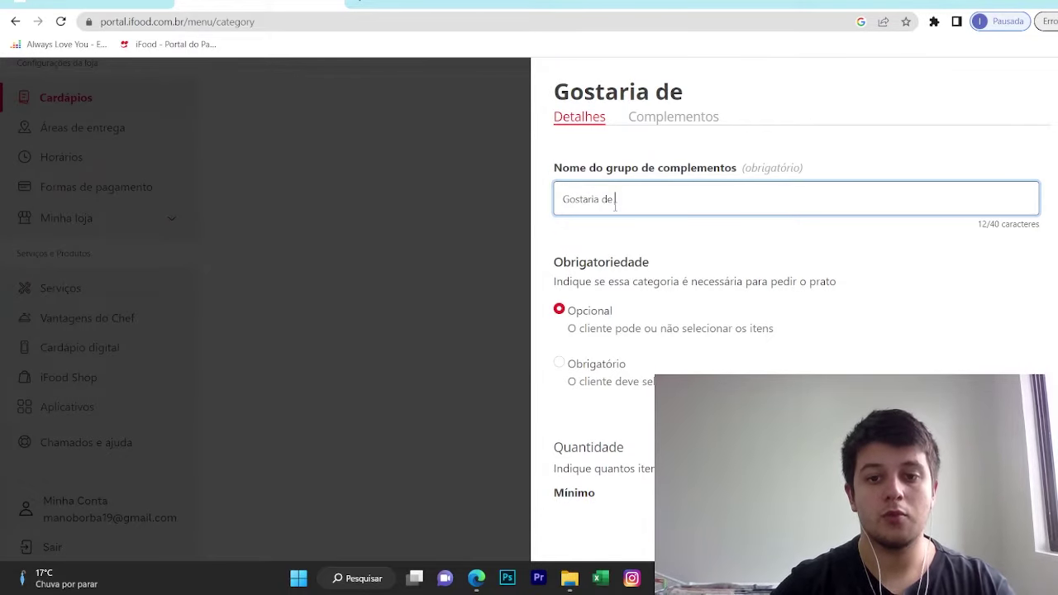
# Complete the new complement group's name as "Gostaria de Turbinar Seu Burguer"
pyautogui.press('capslock')
pyautogui.write('T')
pyautogui.press('capslock')
pyautogui.write('urb')
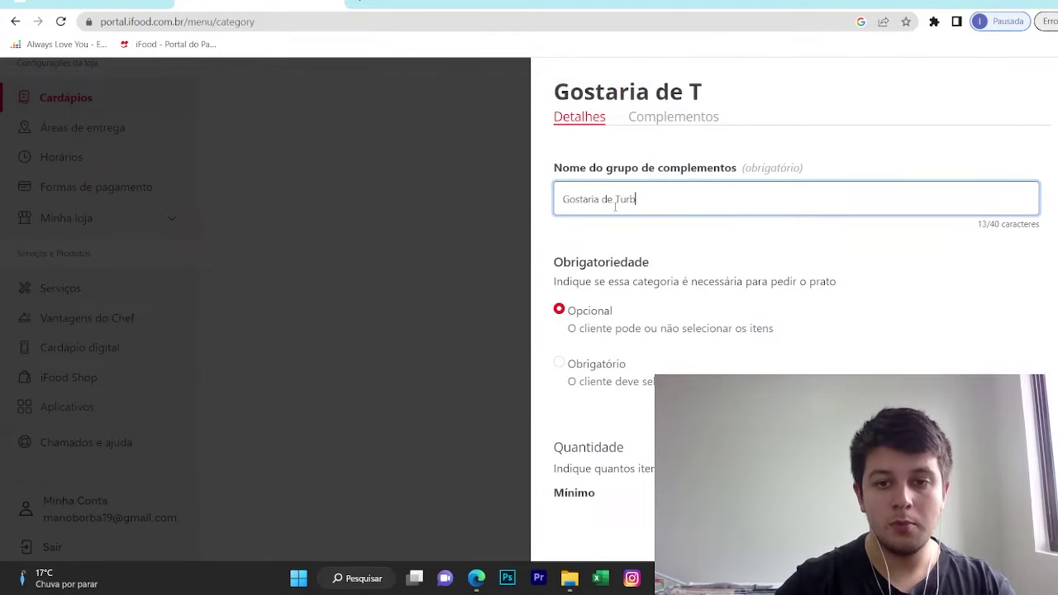
pyautogui.write('inar')
pyautogui.press('capslock')
pyautogui.write('S')
pyautogui.press('capslock')
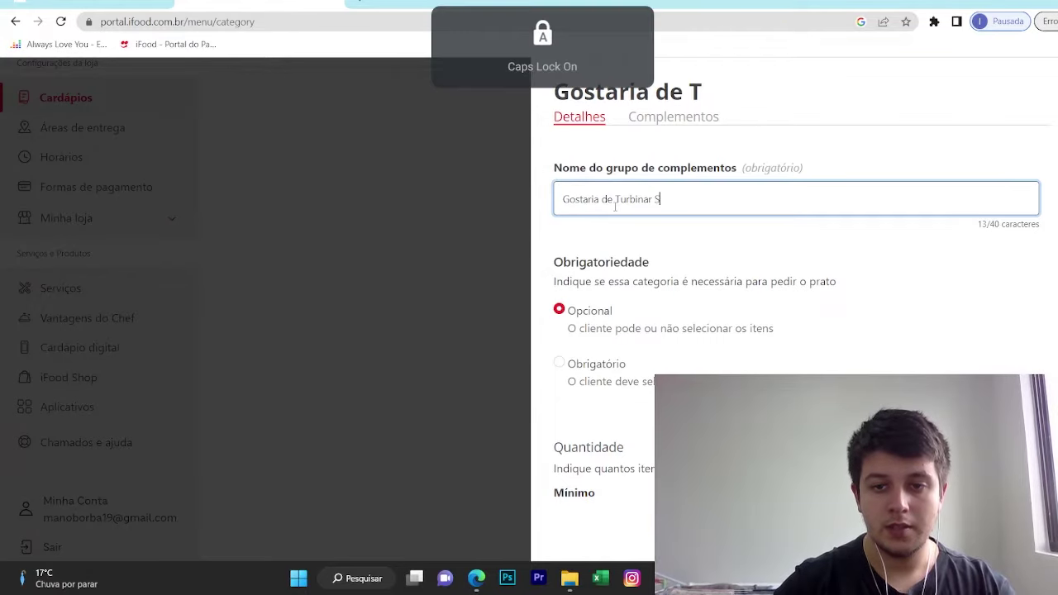
pyautogui.write('eu b')
pyautogui.press('capslock')
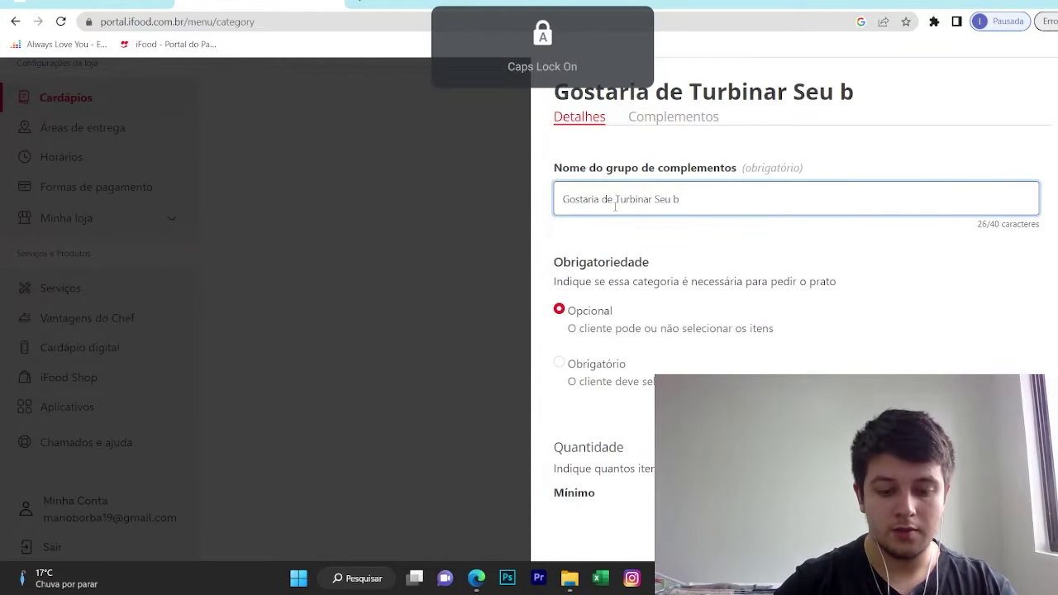
pyautogui.write('U')
pyautogui.press('BackSpace')
pyautogui.press('BackSpace')
pyautogui.write('B')
pyautogui.press('capslock')
pyautogui.write('urguer')
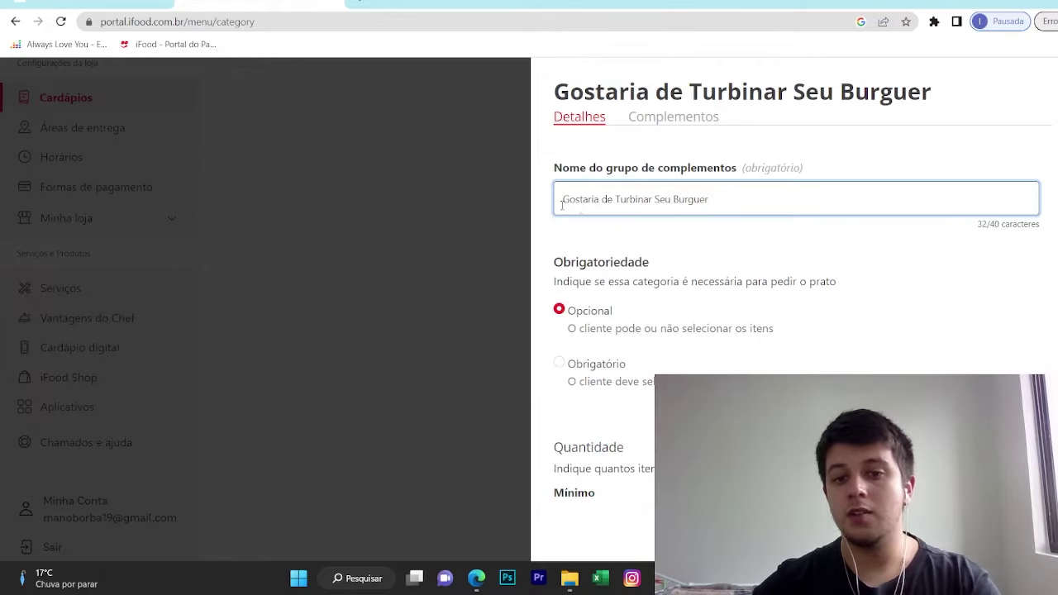
pyautogui.moveTo(562, 199); pyautogui.dragTo(765, 213)
pyautogui.click(769, 228)
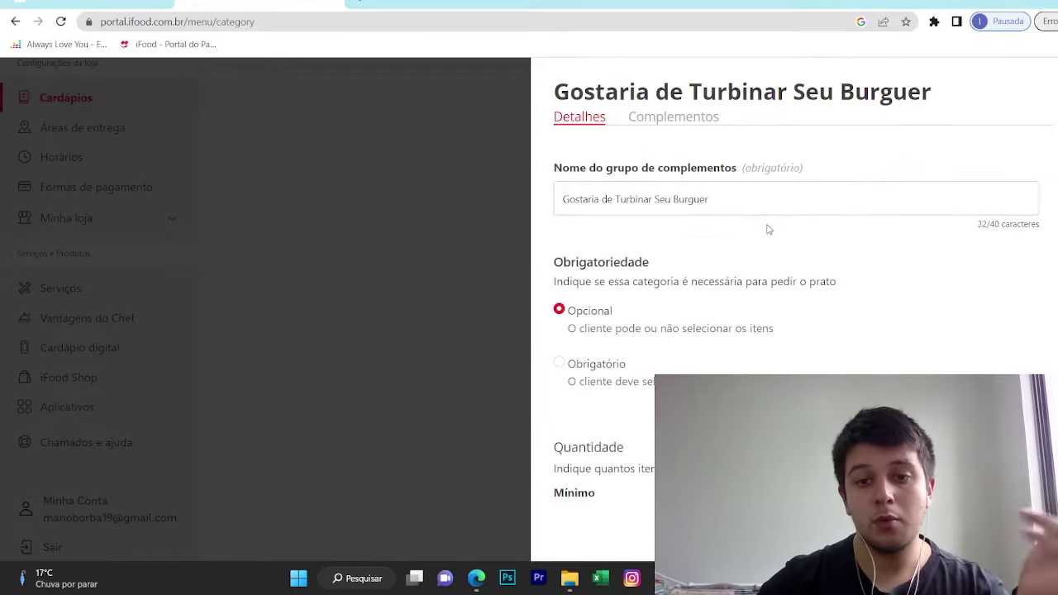
# Set the maximum quantity of items that can be selected in the optional group to 4
pyautogui.scroll(-1, 766, 229)
pyautogui.scroll(-1, 766, 229)
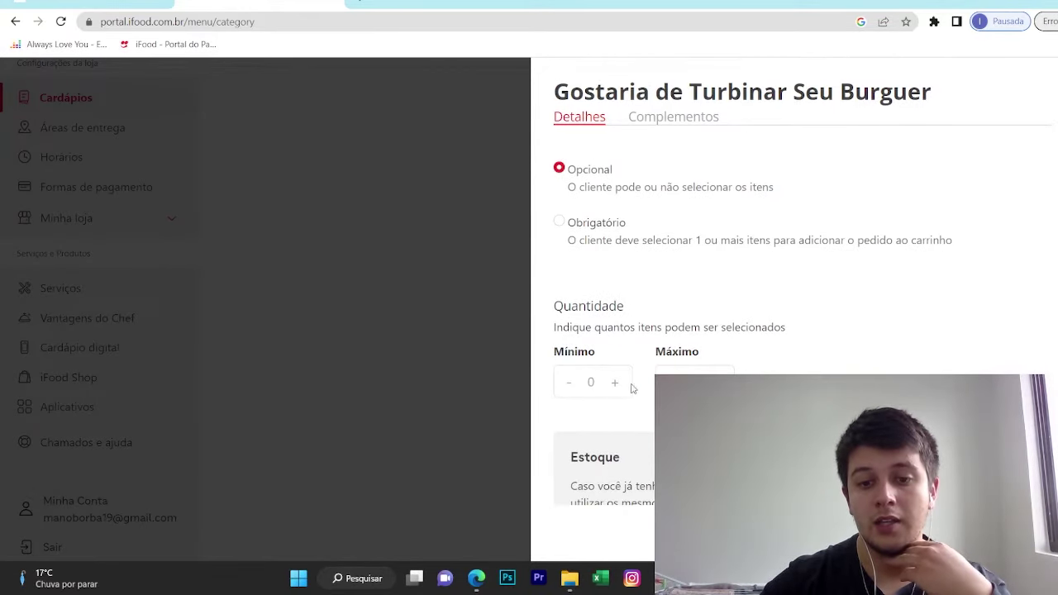
pyautogui.scroll(2, 661, 303)
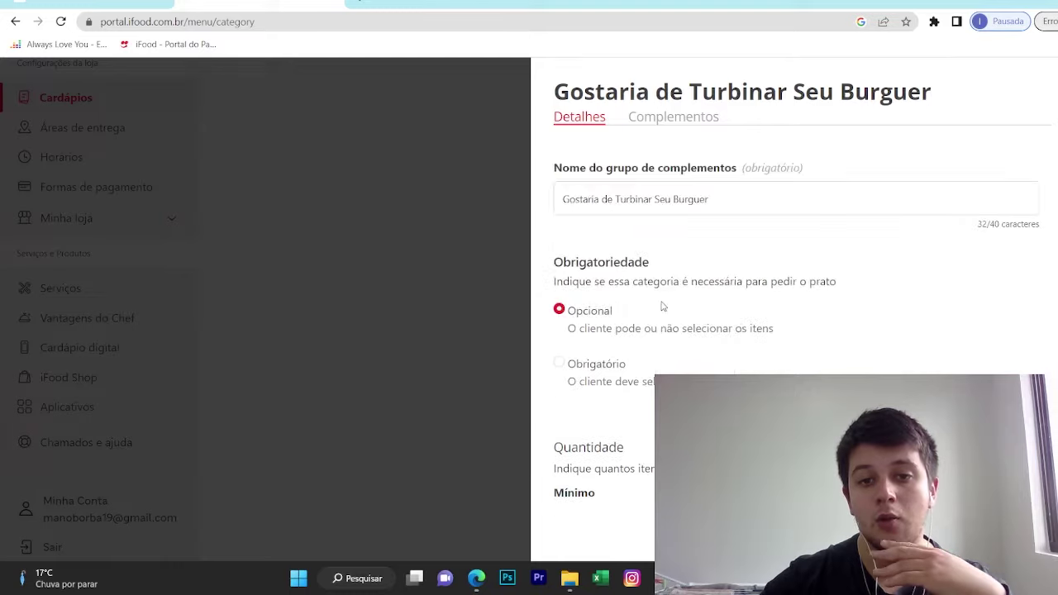
pyautogui.scroll(-3, 636, 314)
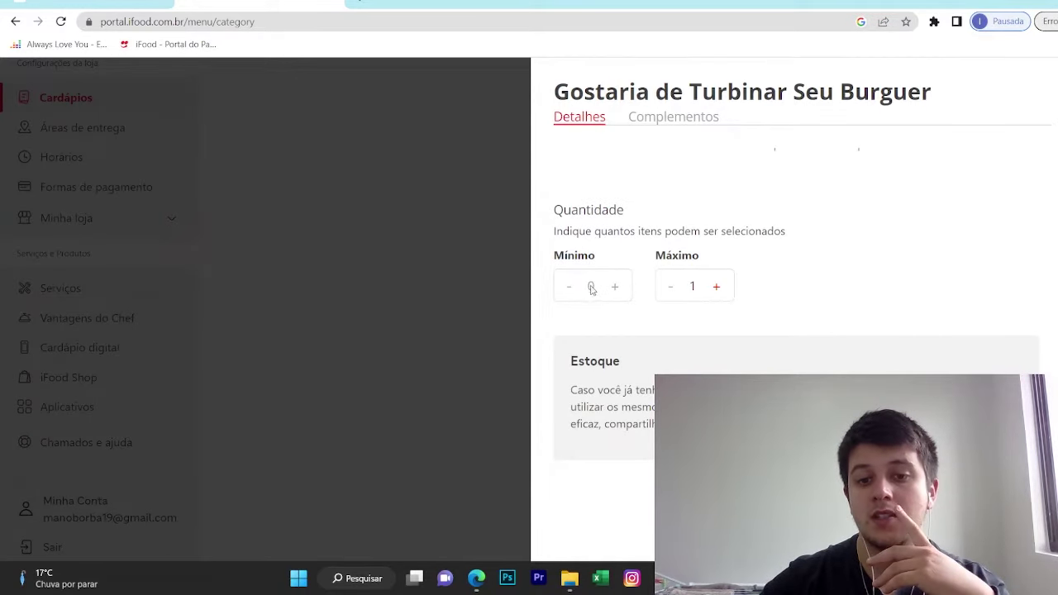
pyautogui.doubleClick(591, 287)
pyautogui.click(604, 312)
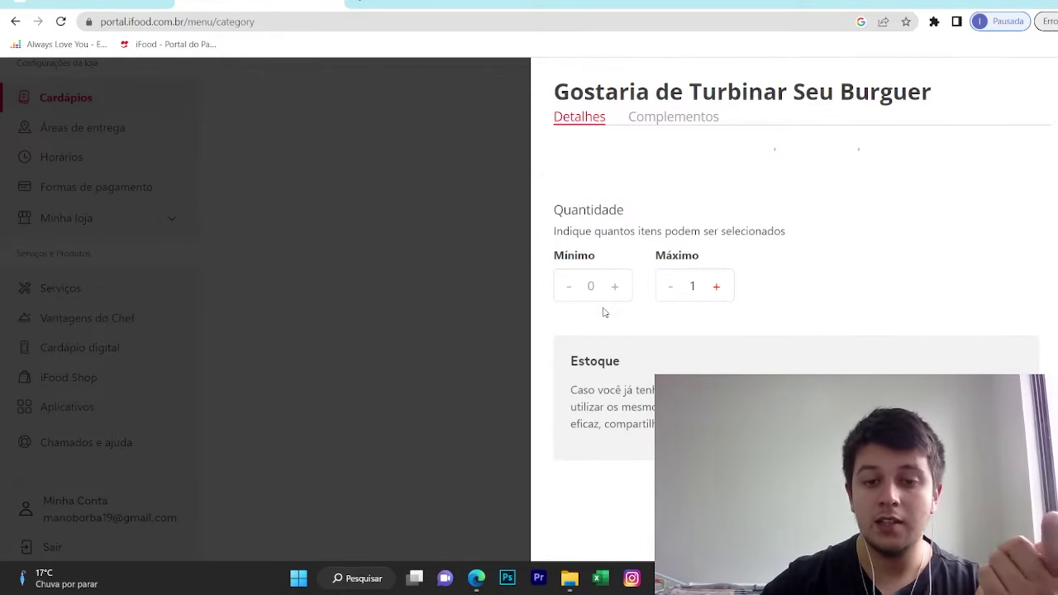
pyautogui.click(718, 287)
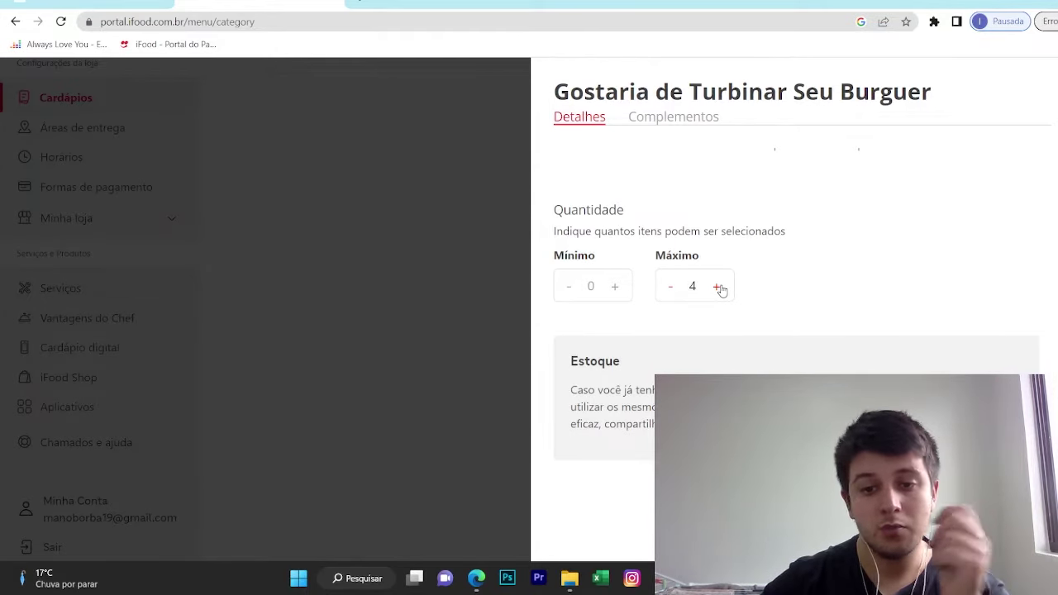
pyautogui.click(669, 286)
pyautogui.scroll(3, 776, 309)
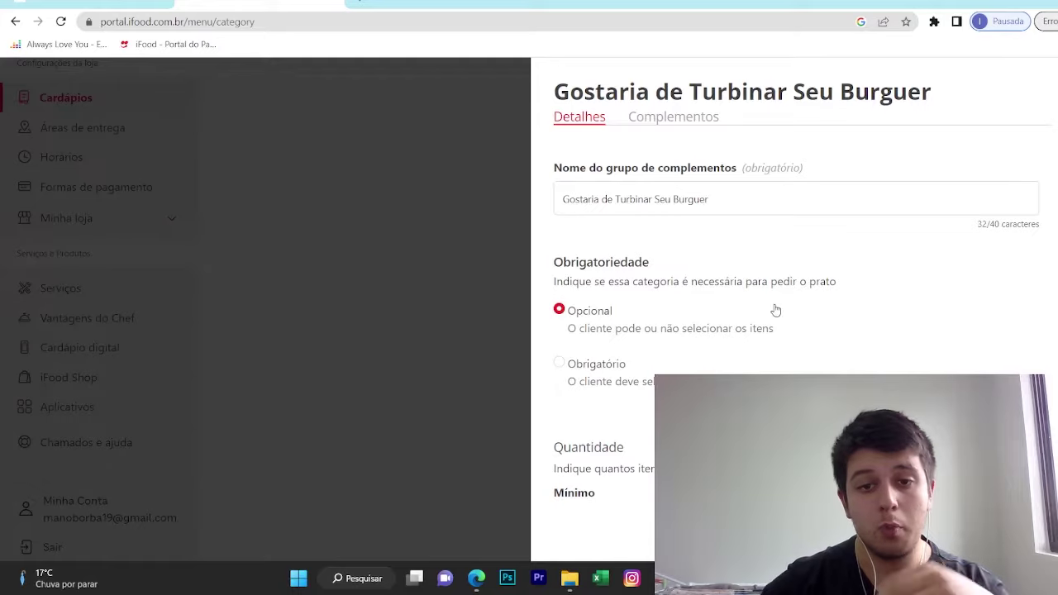
pyautogui.scroll(-3, 661, 355)
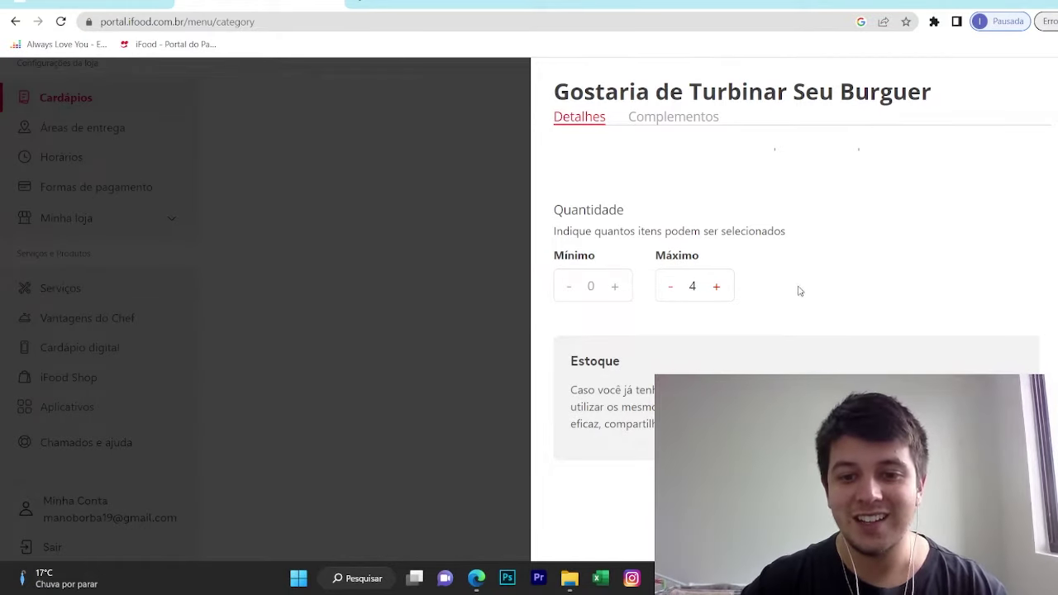
pyautogui.click(672, 286)
pyautogui.click(719, 288)
pyautogui.scroll(2, 774, 302)
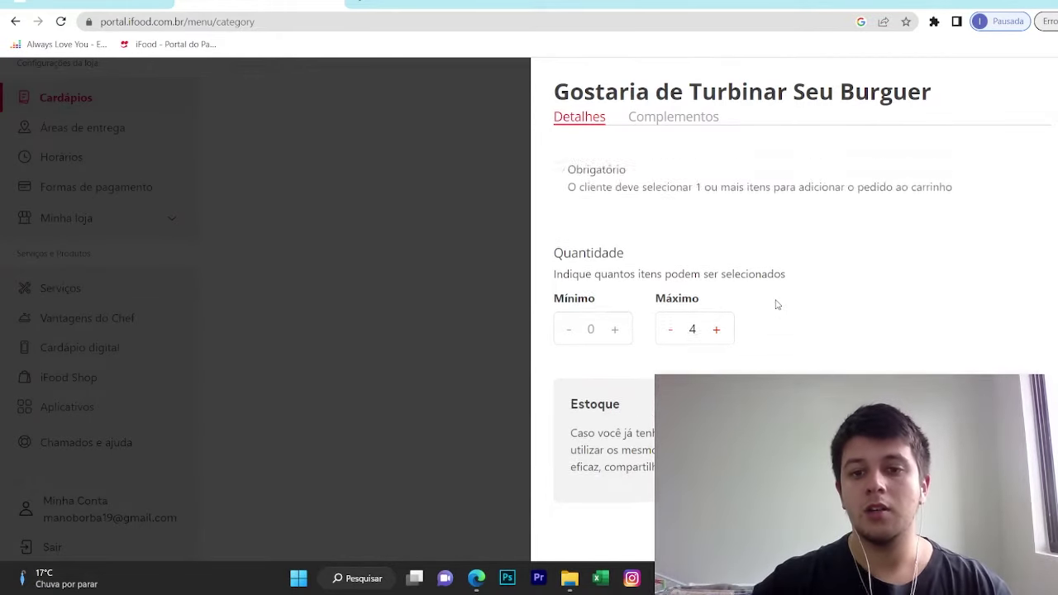
pyautogui.scroll(-2, 847, 323)
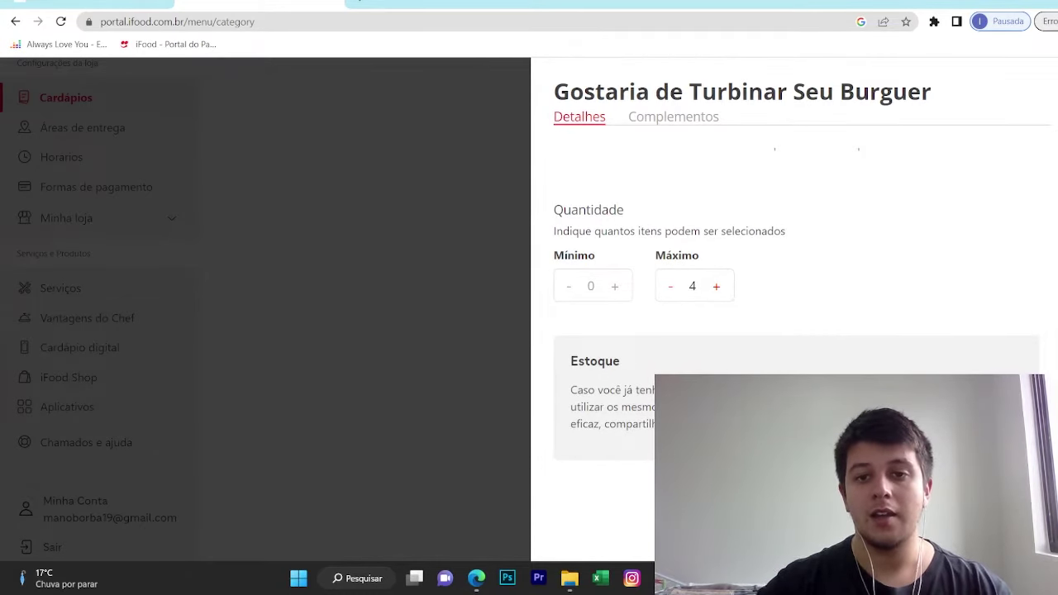
# Add a Preparado complement to the group and upload the photo download (1).jpg, zoomed in slightly and repositioned around the burger patty
pyautogui.click(673, 116)
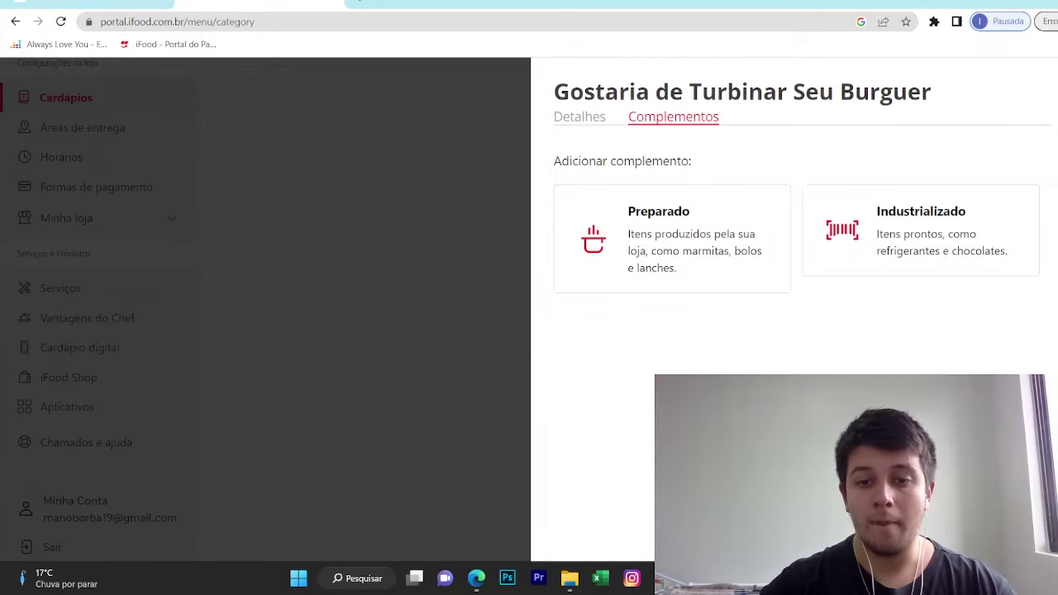
pyautogui.click(685, 265)
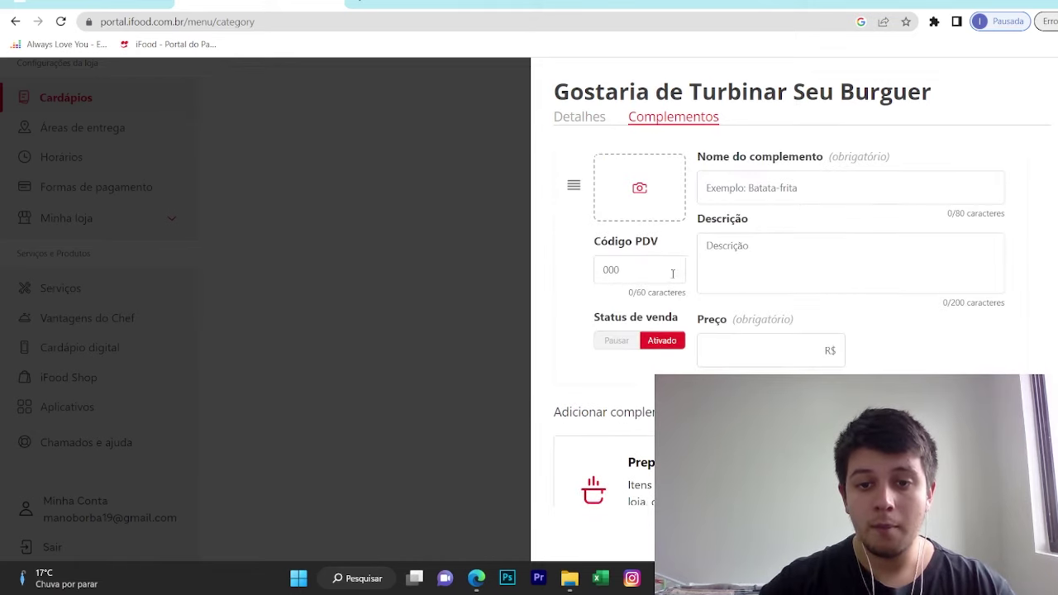
pyautogui.click(636, 192)
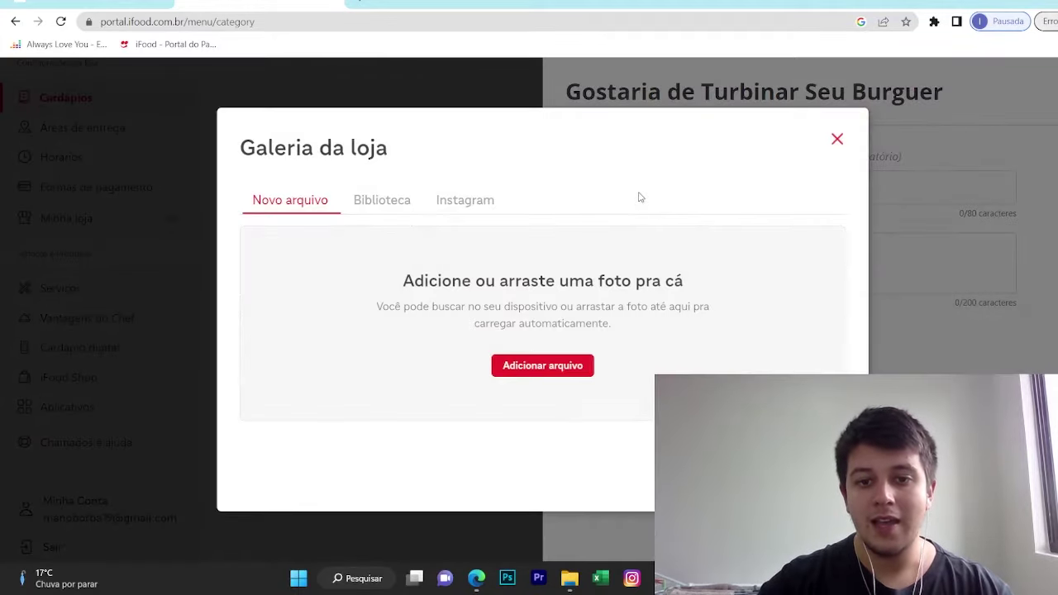
pyautogui.click(546, 364)
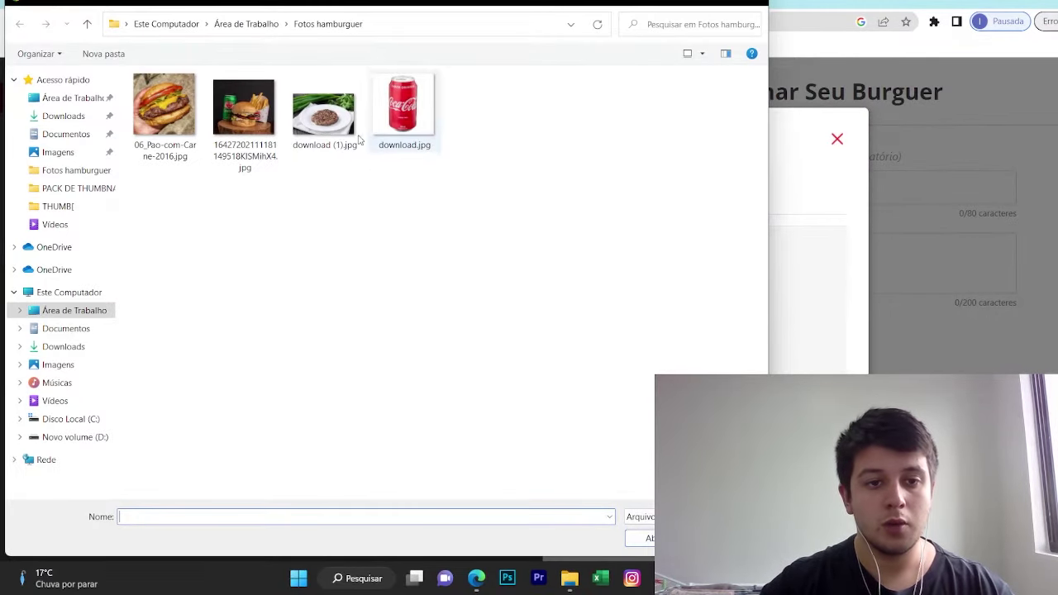
pyautogui.click(649, 538)
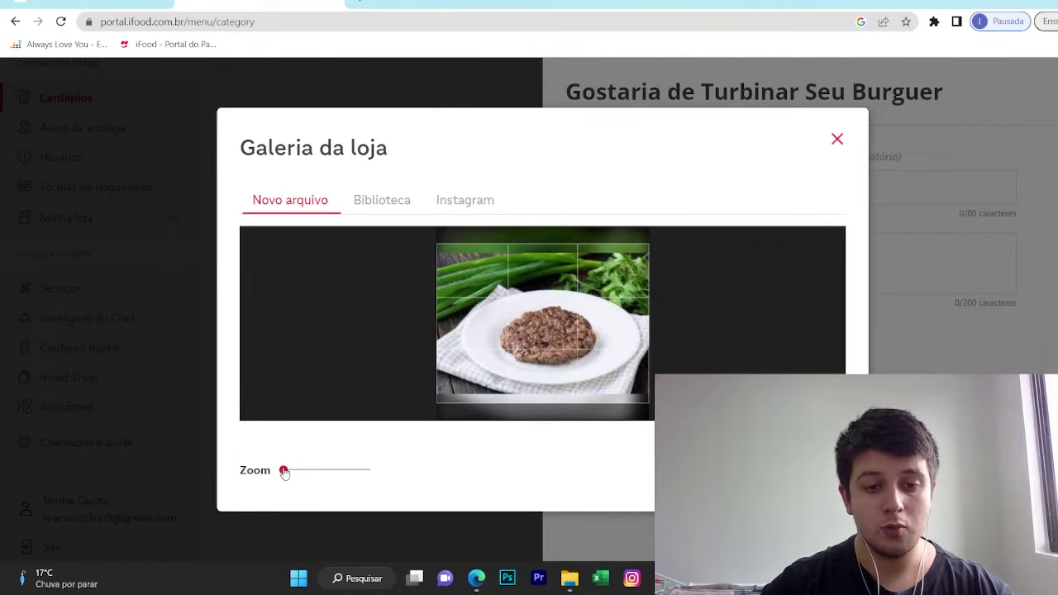
pyautogui.moveTo(287, 473); pyautogui.dragTo(294, 471)
pyautogui.moveTo(556, 333); pyautogui.dragTo(551, 313)
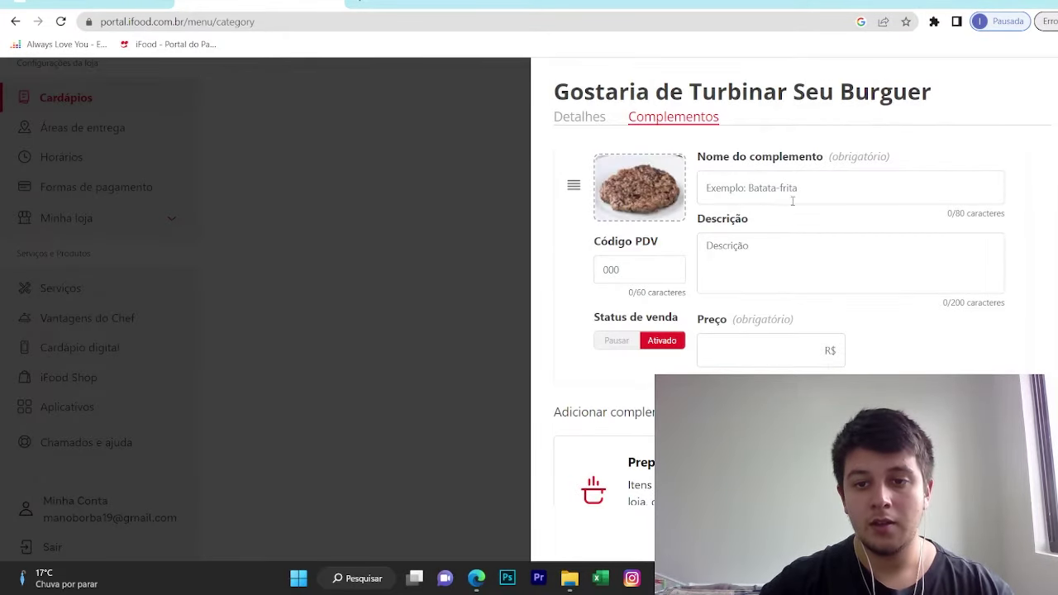
# Name the complement "Adicione 1 Hamburguer"
pyautogui.click(792, 200)
pyautogui.press('capslock')
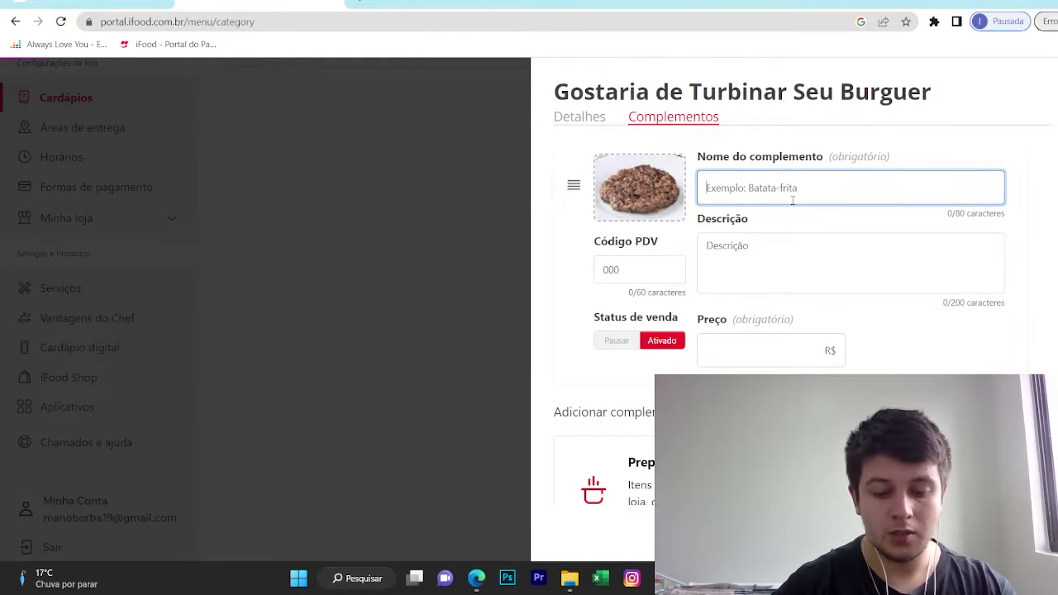
pyautogui.write('A')
pyautogui.press('capslock')
pyautogui.write('dic')
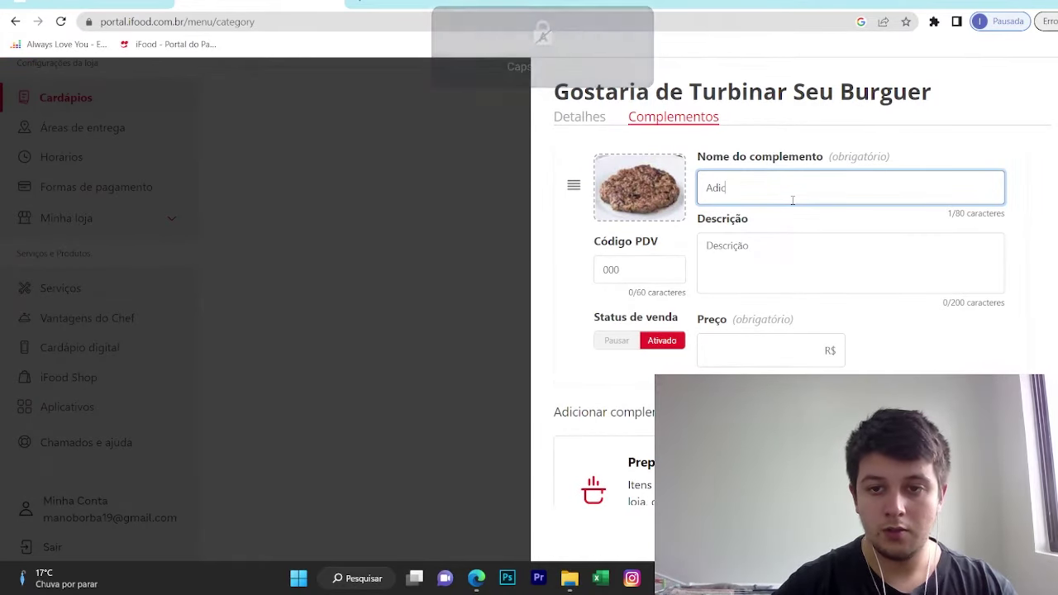
pyautogui.write('ione')
pyautogui.press('capslock')
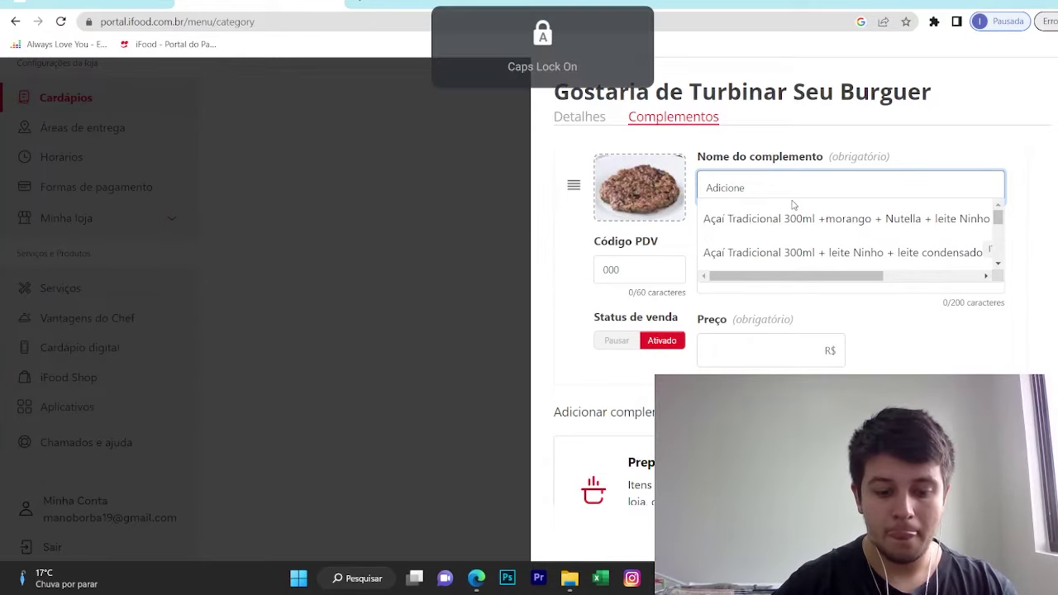
pyautogui.write('O')
pyautogui.press('BackSpace')
pyautogui.press('capslock')
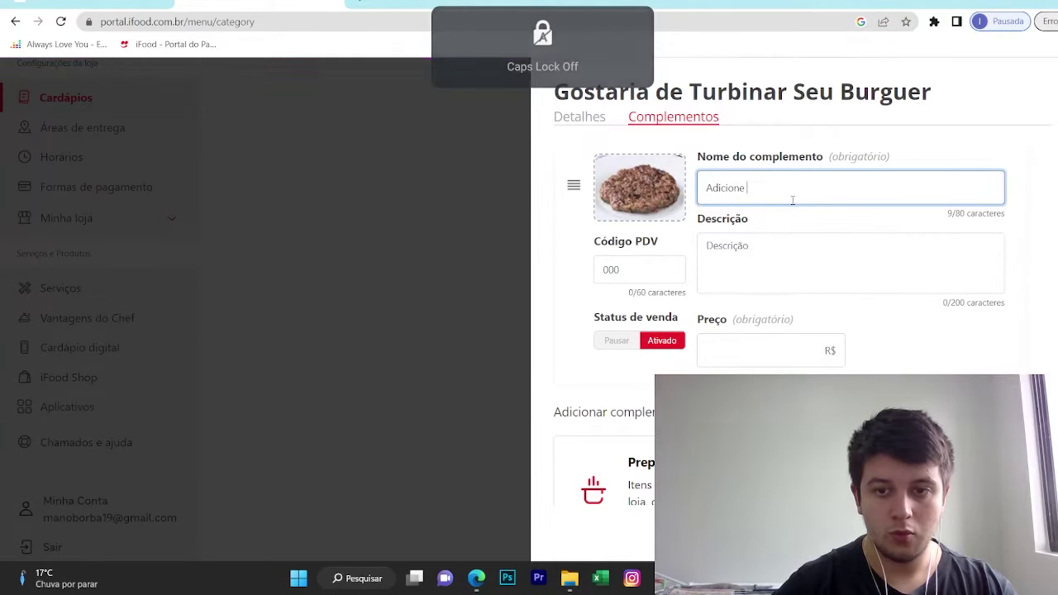
pyautogui.write('1')
pyautogui.press('capslock')
pyautogui.write('H')
pyautogui.press('capslock')
pyautogui.write('amb')
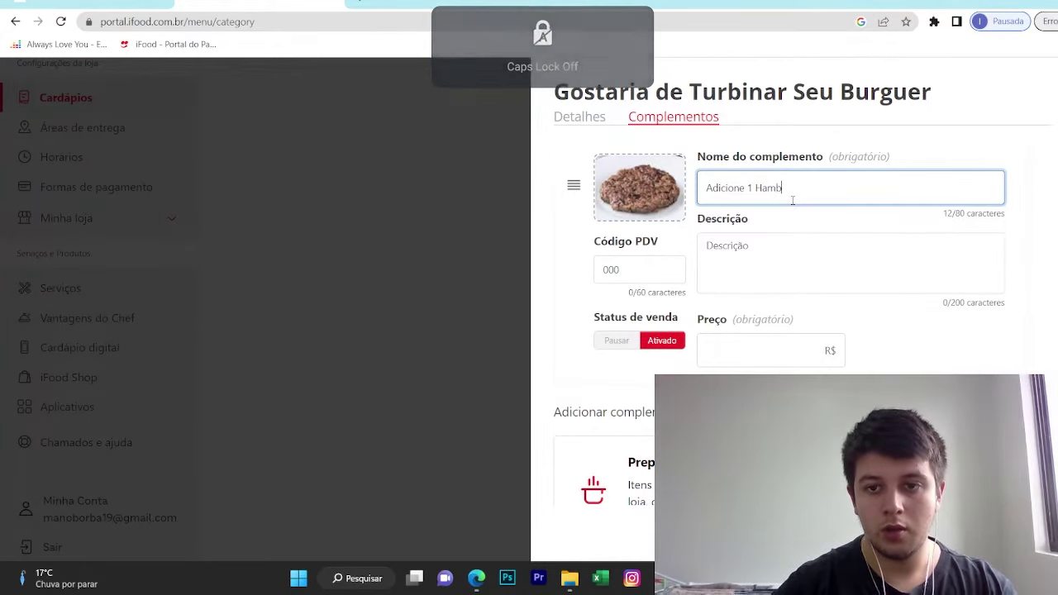
pyautogui.write('urguer')
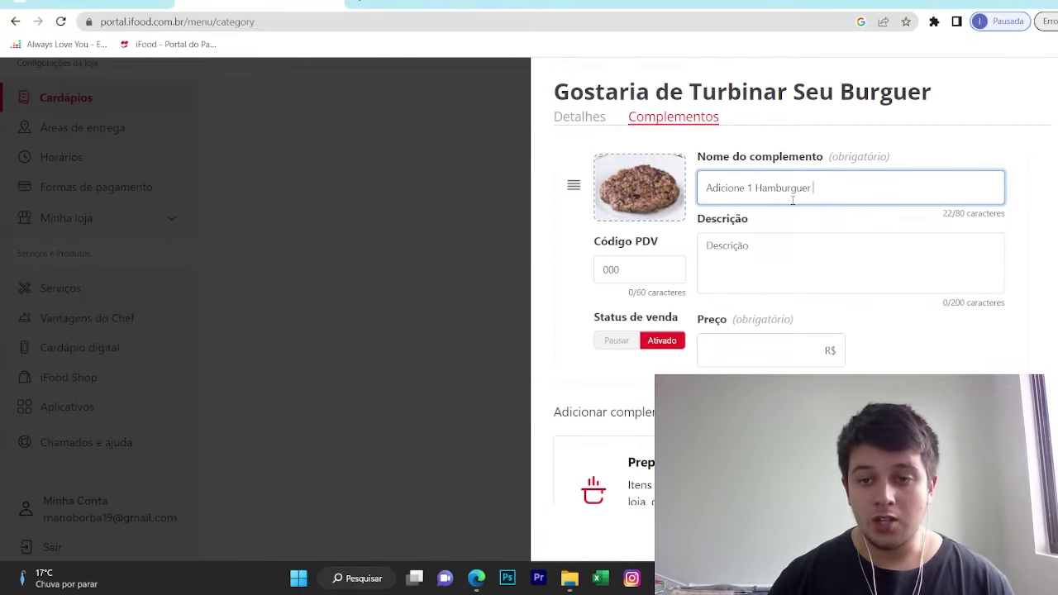
# Replace the complement's name with one that starts "Adicione 1 Carne de"
pyautogui.press('BackSpace')
pyautogui.press('BackSpace')
pyautogui.press('BackSpace')
pyautogui.press('BackSpace')
pyautogui.press('BackSpace')
pyautogui.press('BackSpace')
pyautogui.press('BackSpace')
pyautogui.press('BackSpace')
pyautogui.press('BackSpace')
pyautogui.press('BackSpace')
pyautogui.press('BackSpace')
pyautogui.press('BackSpace')
pyautogui.press('BackSpace')
pyautogui.press('BackSpace')
pyautogui.press('BackSpace')
pyautogui.press('BackSpace')
pyautogui.press('BackSpace')
pyautogui.press('BackSpace')
pyautogui.press('BackSpace')
pyautogui.press('BackSpace')
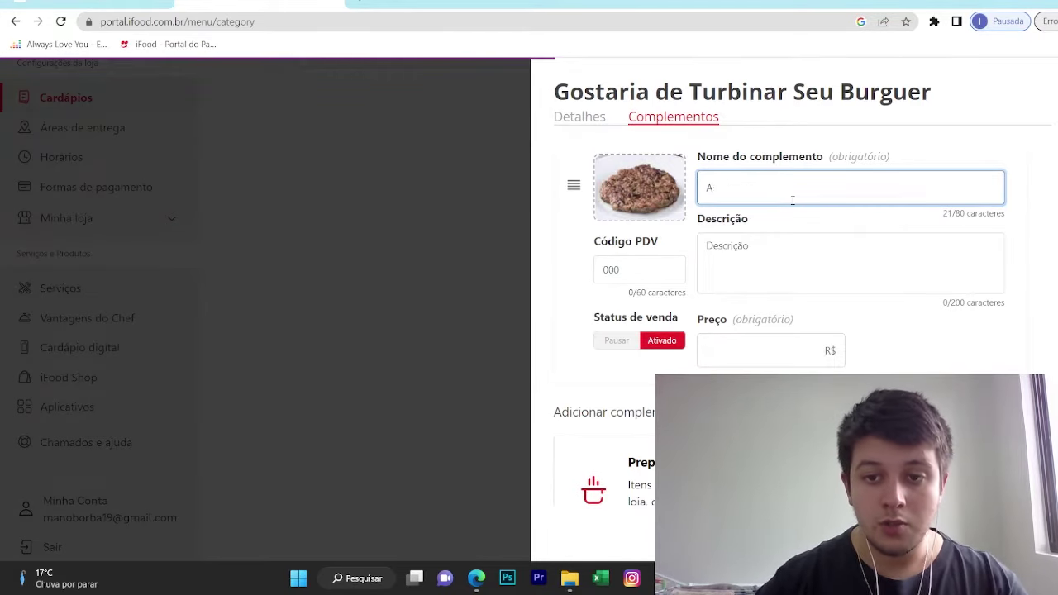
pyautogui.press('capslock')
pyautogui.write('Adi')
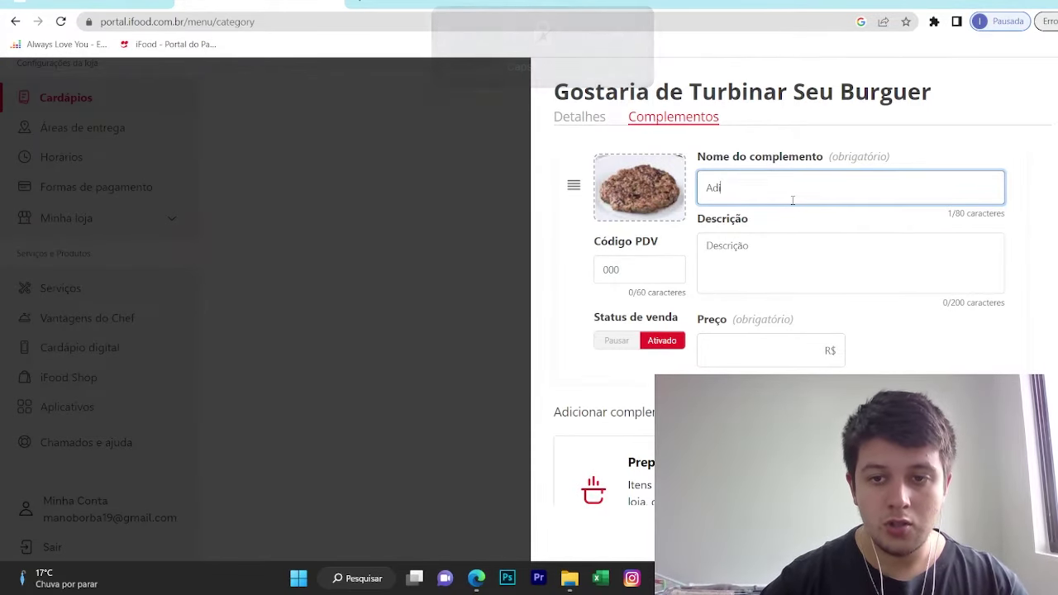
pyautogui.write('cione 1')
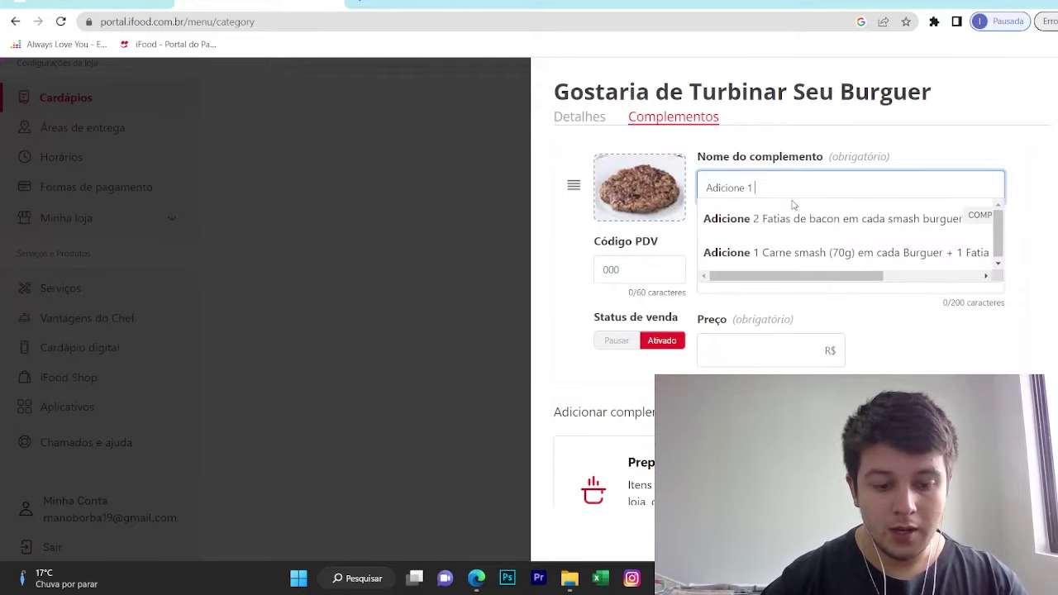
pyautogui.write(' Carne de d')
pyautogui.press('capslock')
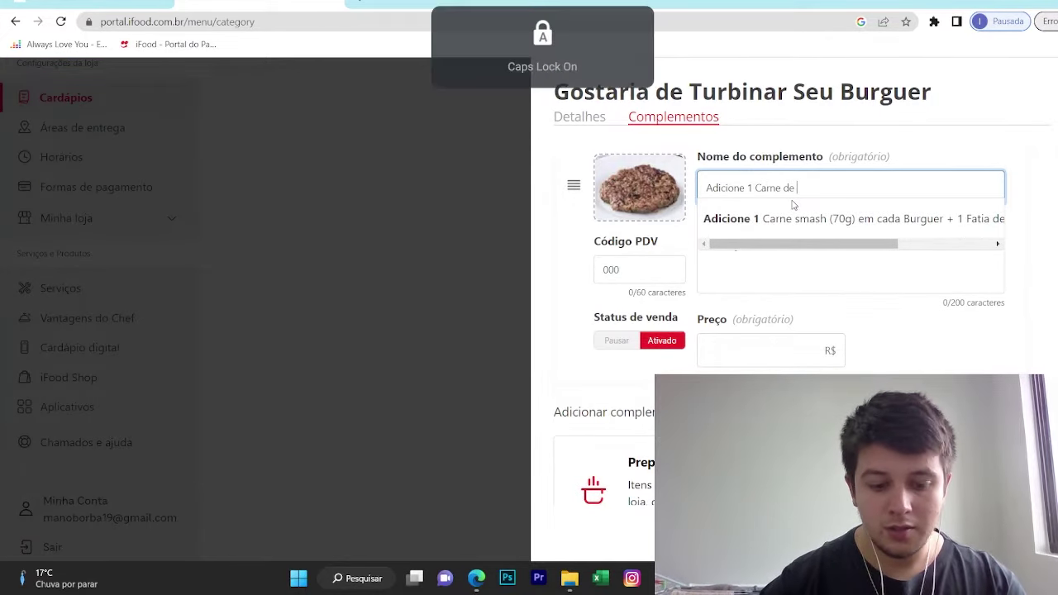